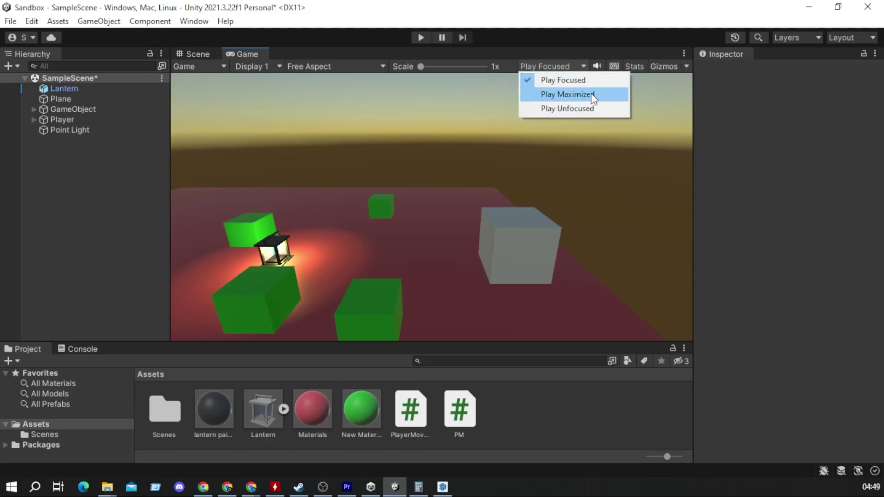
# - Play the scene maximized and walk the player with W, A, D up to the glowing lantern
pyautogui.click(565, 92)
pyautogui.click(420, 37)
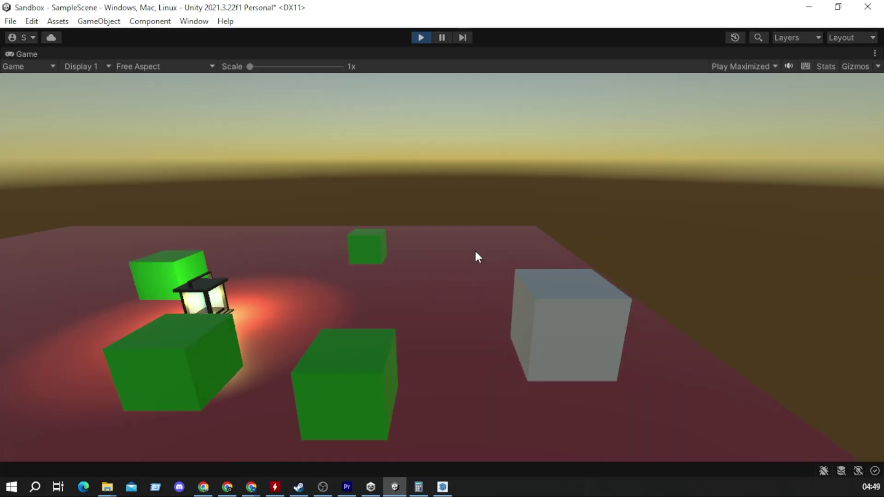
pyautogui.press('w')
pyautogui.press('a')
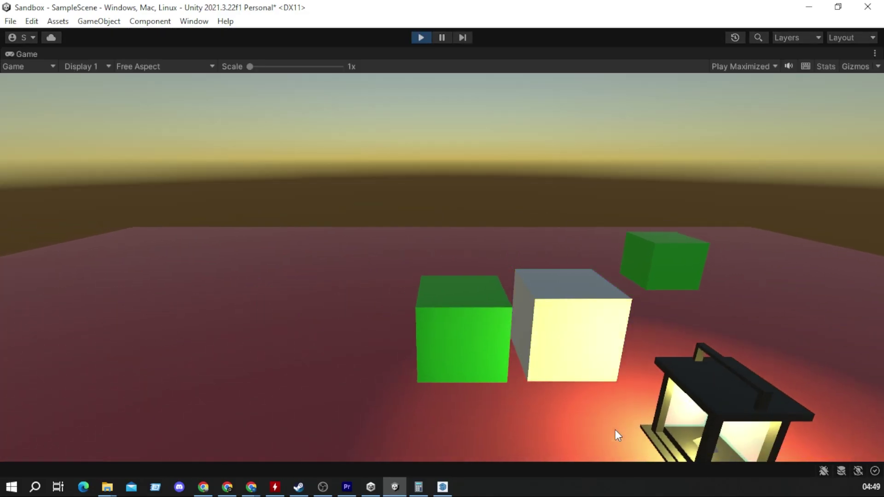
pyautogui.press('d')
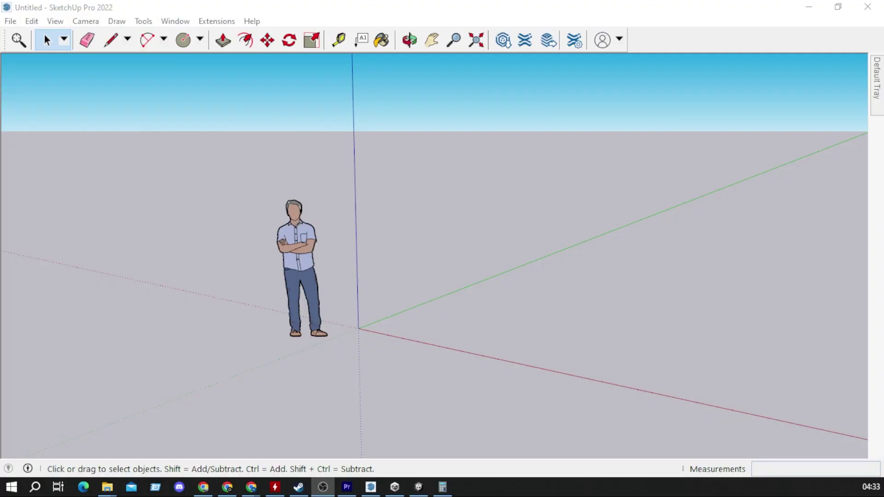
# - Orbit and pan the view down onto the ground, centring the origin
pyautogui.moveTo(275, 313); pyautogui.dragTo(219, 358, button='middle')
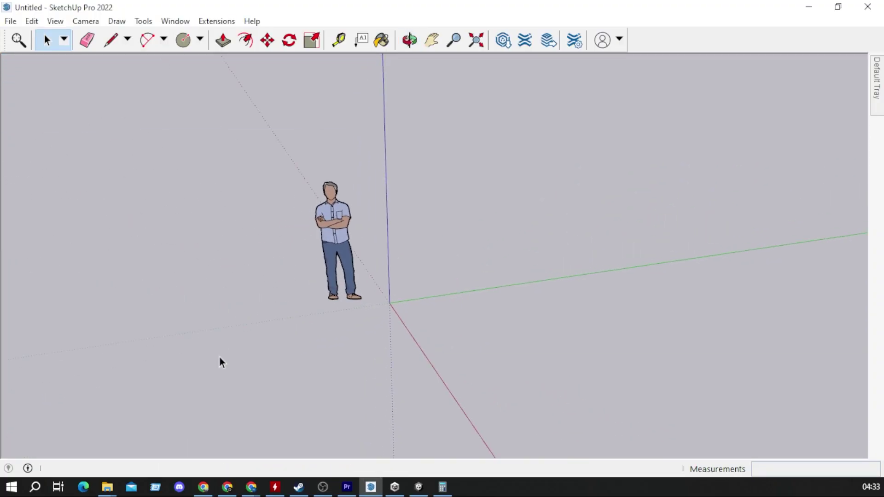
pyautogui.scroll(3, 276, 295)
pyautogui.moveTo(258, 290); pyautogui.dragTo(589, 289, button='middle')
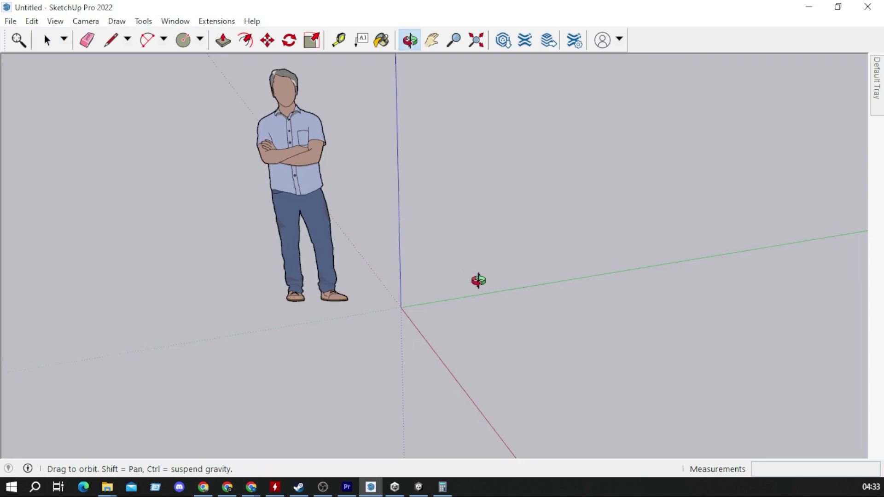
pyautogui.click(440, 51)
pyautogui.moveTo(515, 243); pyautogui.dragTo(410, 276)
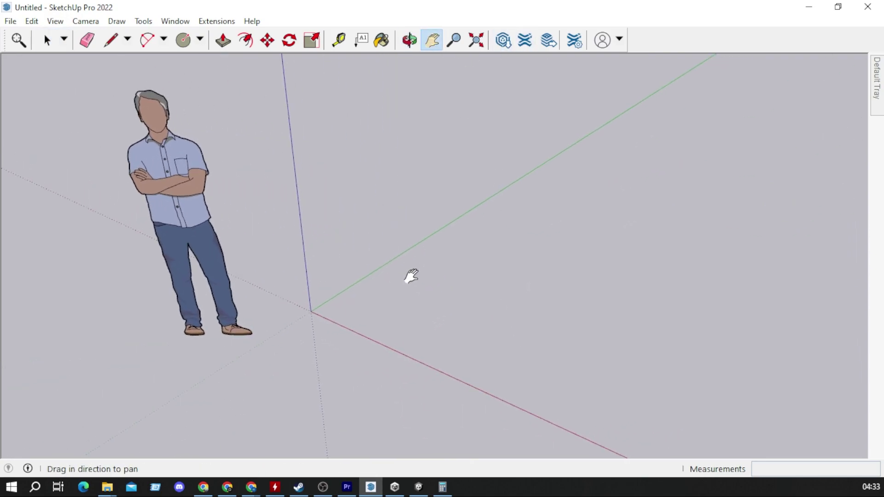
pyautogui.moveTo(410, 276); pyautogui.dragTo(296, 275, button='middle')
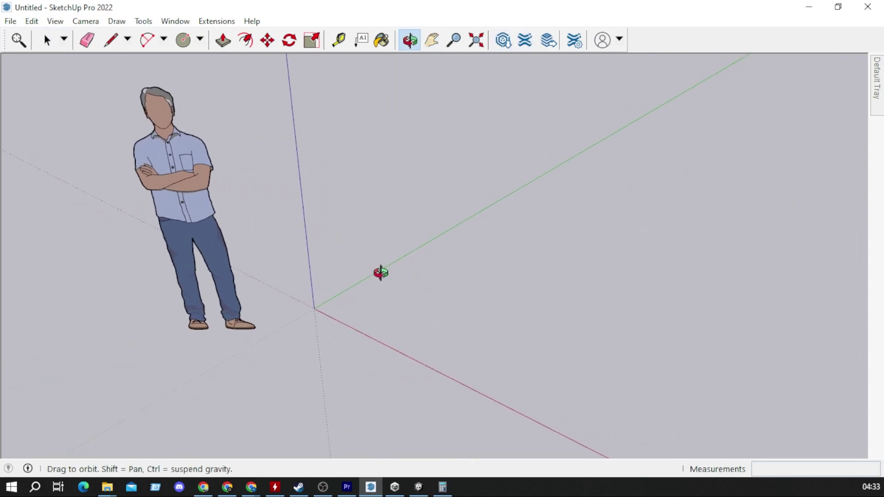
pyautogui.click(110, 40)
pyautogui.scroll(2, 533, 330)
pyautogui.scroll(-2, 303, 208)
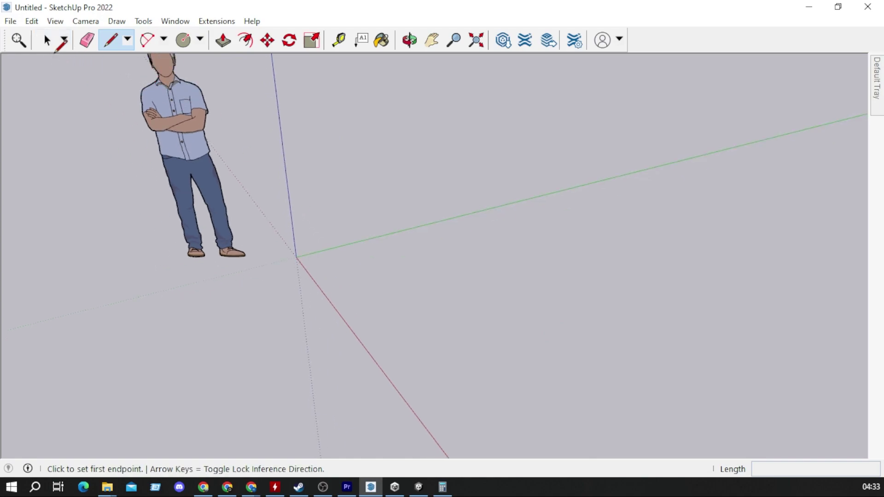
pyautogui.scroll(3, 302, 276)
# - Draw a square outline on the ground starting at the origin, forming a face
pyautogui.click(297, 281)
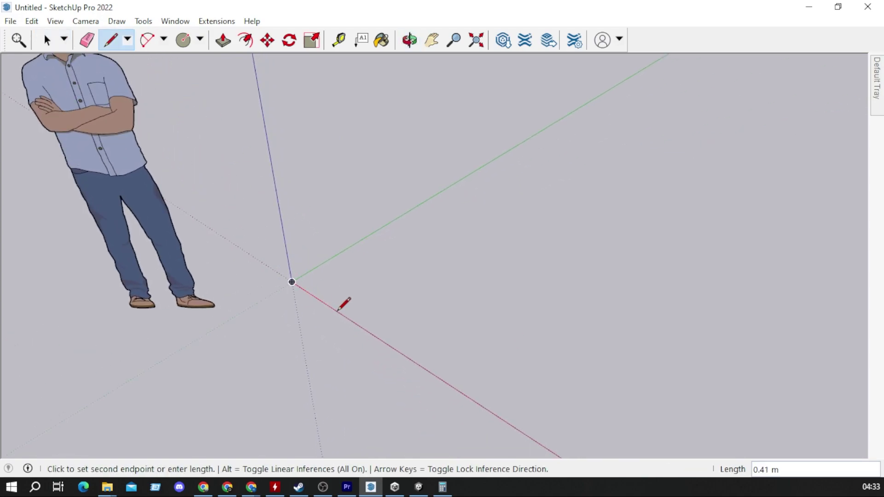
pyautogui.scroll(1, 341, 300)
pyautogui.scroll(2, 338, 296)
pyautogui.scroll(1, 323, 283)
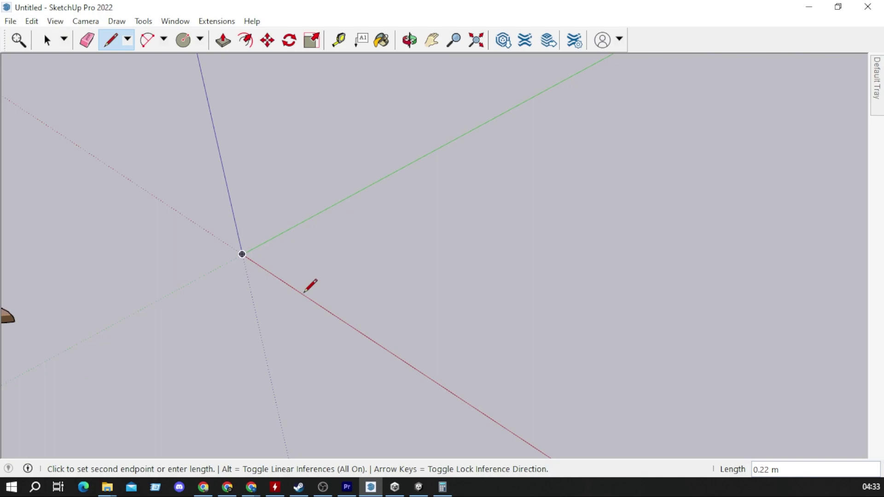
pyautogui.click(373, 247)
pyautogui.click(316, 213)
pyautogui.click(242, 253)
pyautogui.scroll(3, 286, 265)
# - Trace a short vertical edge and a raised outline around the square to give the slab thickness
pyautogui.click(351, 372)
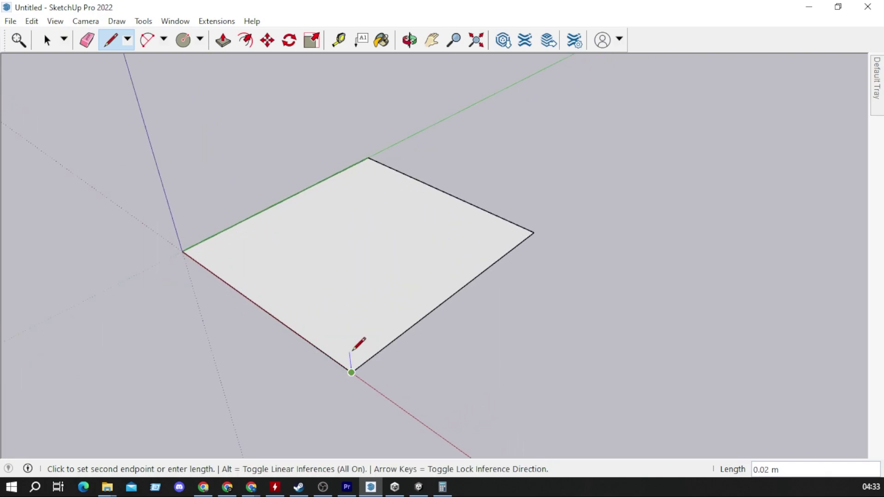
pyautogui.click(351, 352)
pyautogui.click(535, 214)
pyautogui.click(534, 233)
pyautogui.click(535, 214)
pyautogui.click(367, 140)
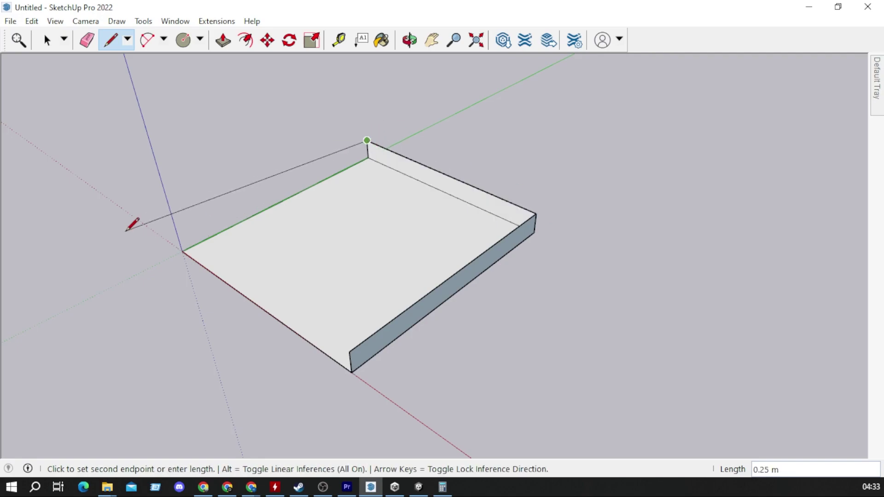
pyautogui.click(182, 236)
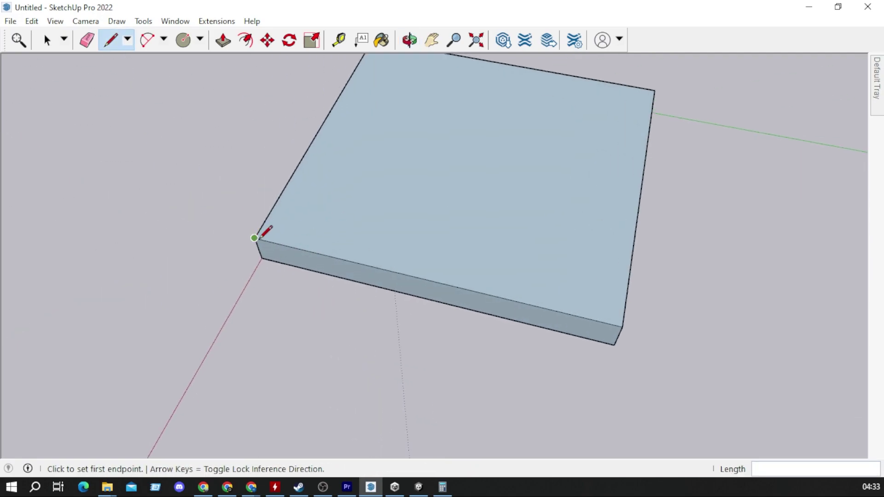
# - Draw the first small square at a corner of the slab's top face
pyautogui.click(254, 238)
pyautogui.click(284, 245)
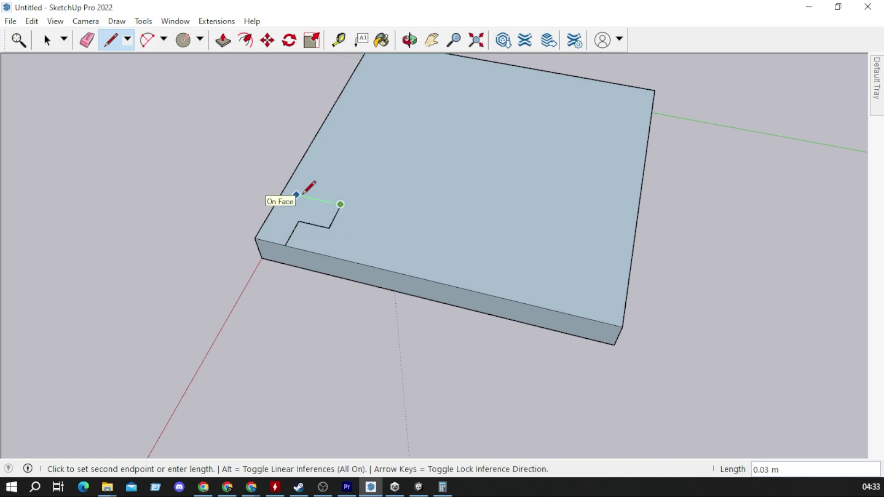
pyautogui.click(298, 221)
pyautogui.click(86, 40)
pyautogui.moveTo(497, 154); pyautogui.dragTo(368, 152, button='middle')
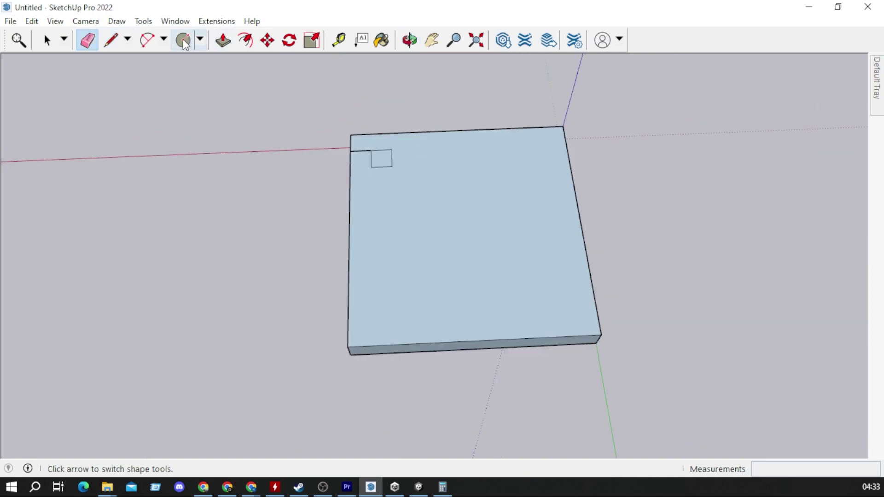
pyautogui.click(110, 40)
# - Outline small squares at the top-right, bottom-right and bottom-left corners, then erase leftover edges
pyautogui.click(565, 142)
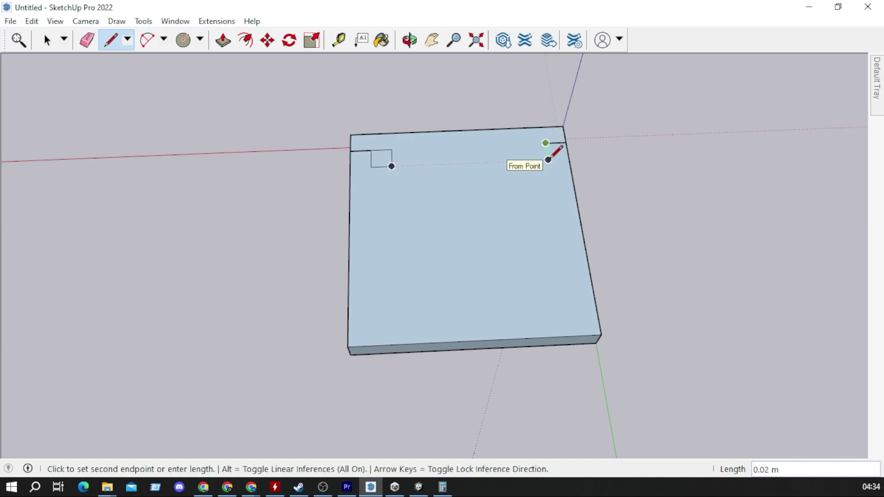
pyautogui.click(549, 159)
pyautogui.click(526, 161)
pyautogui.click(525, 144)
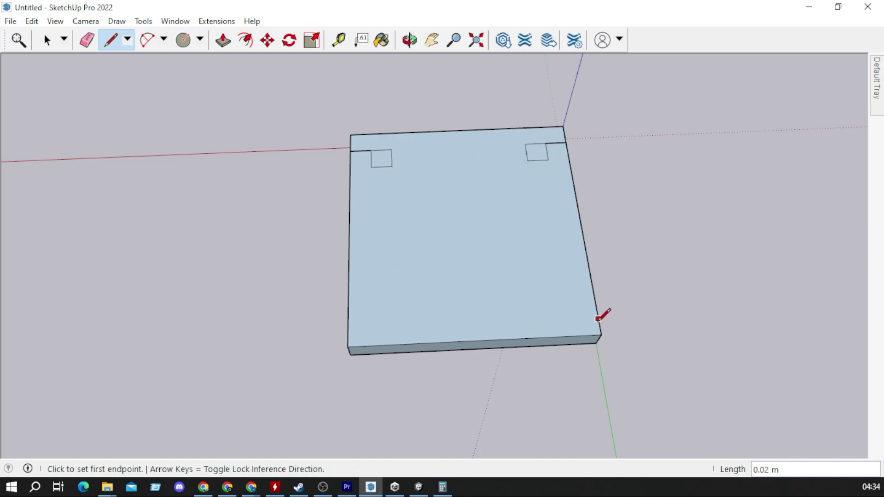
pyautogui.click(578, 336)
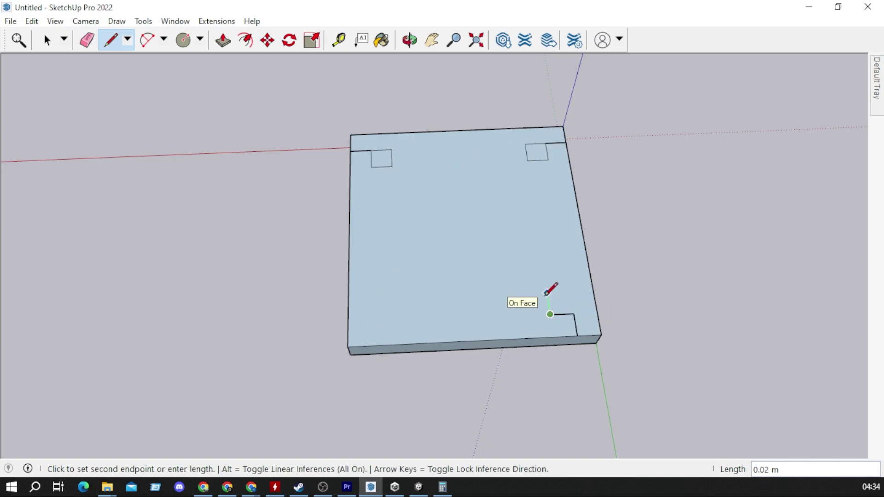
pyautogui.click(574, 313)
pyautogui.click(347, 323)
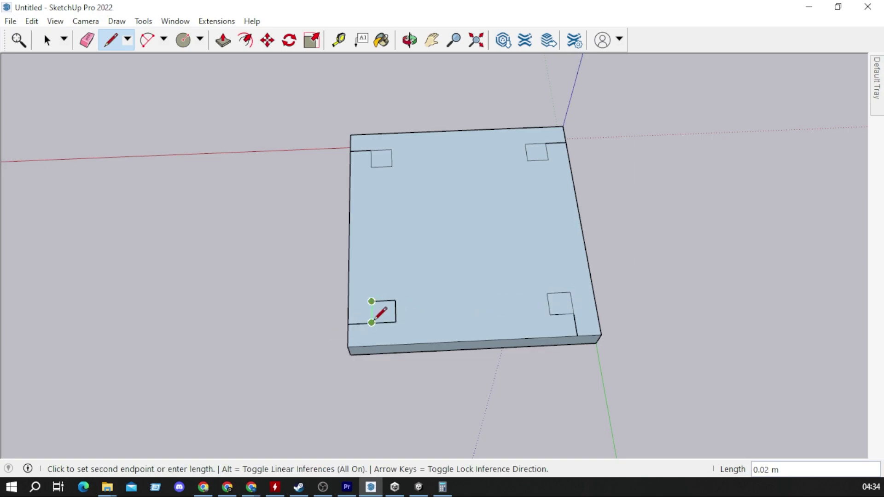
pyautogui.click(372, 323)
pyautogui.click(86, 41)
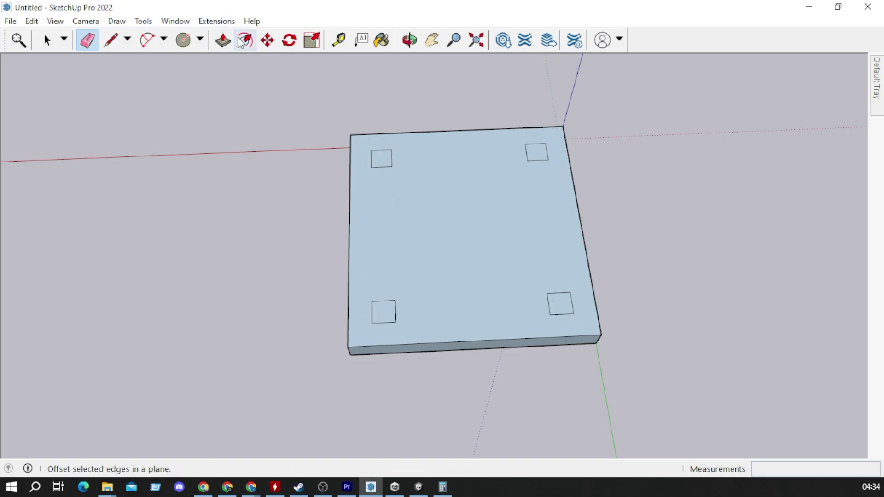
pyautogui.click(223, 40)
# - Push/Pull all four corner squares up 0.20 m into equal-height posts
pyautogui.click(392, 321)
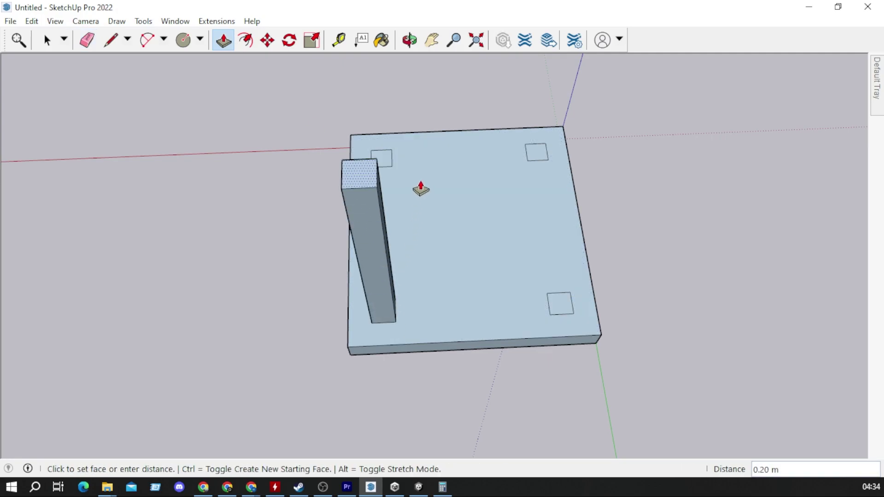
pyautogui.moveTo(420, 188)
pyautogui.mouseDown(button='middle')
pyautogui.moveTo(516, 178)
pyautogui.moveTo(431, 155)
pyautogui.moveTo(539, 182)
pyautogui.mouseUp(button='middle')
pyautogui.scroll(-2, 524, 196)
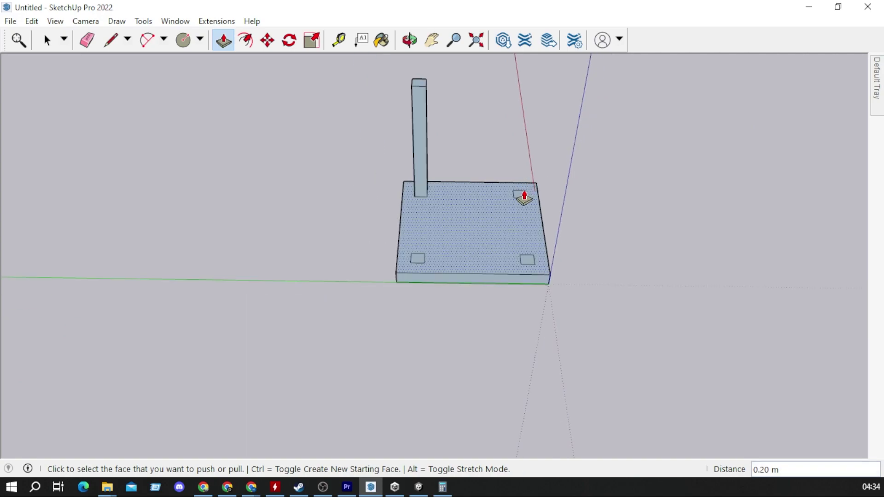
pyautogui.click(525, 195)
pyautogui.click(425, 90)
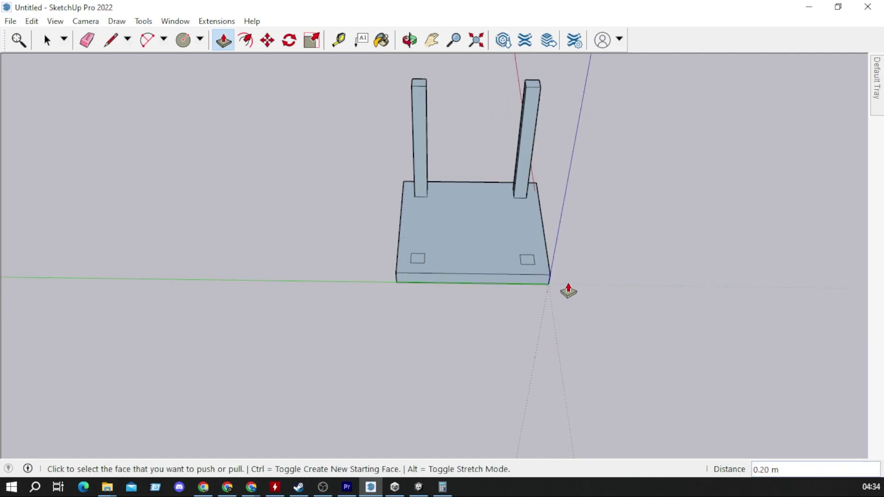
pyautogui.click(531, 270)
pyautogui.click(423, 97)
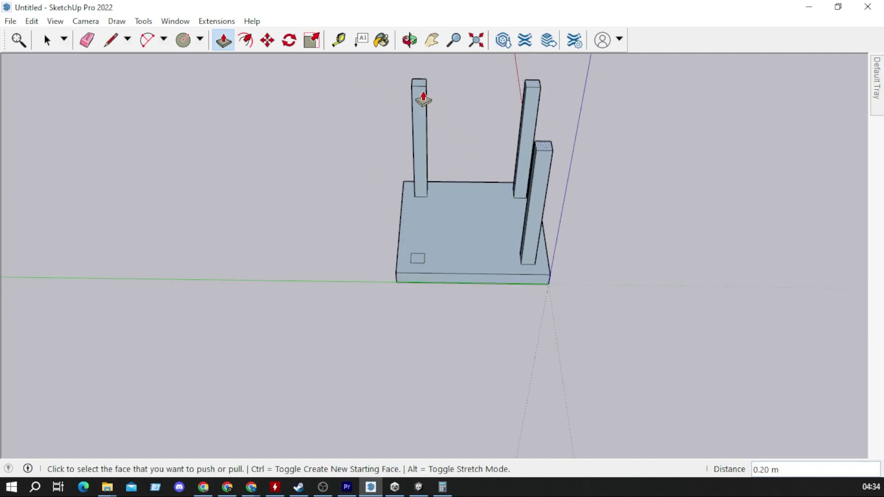
pyautogui.click(418, 268)
pyautogui.click(548, 153)
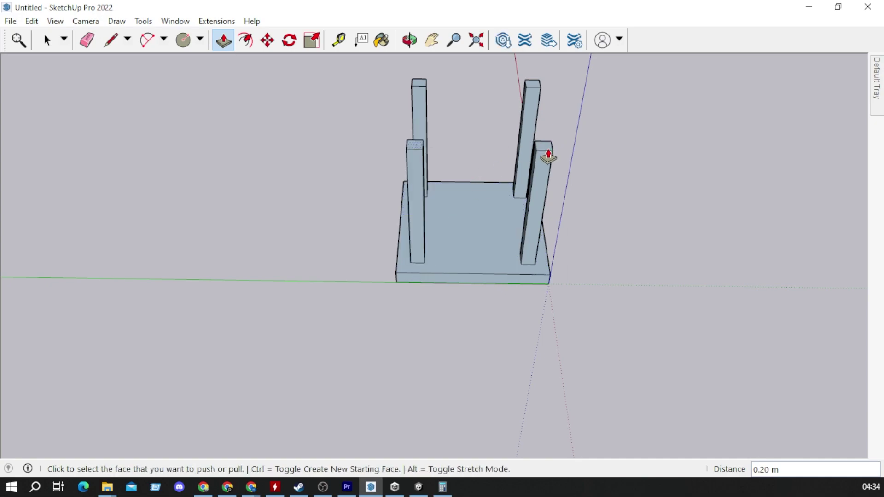
# - Orbit and zoom around the base to inspect the four finished posts
pyautogui.scroll(-3, 549, 150)
pyautogui.moveTo(549, 150)
pyautogui.mouseDown(button='middle')
pyautogui.moveTo(376, 111)
pyautogui.moveTo(636, 71)
pyautogui.mouseUp(button='middle')
pyautogui.scroll(-3, 557, 144)
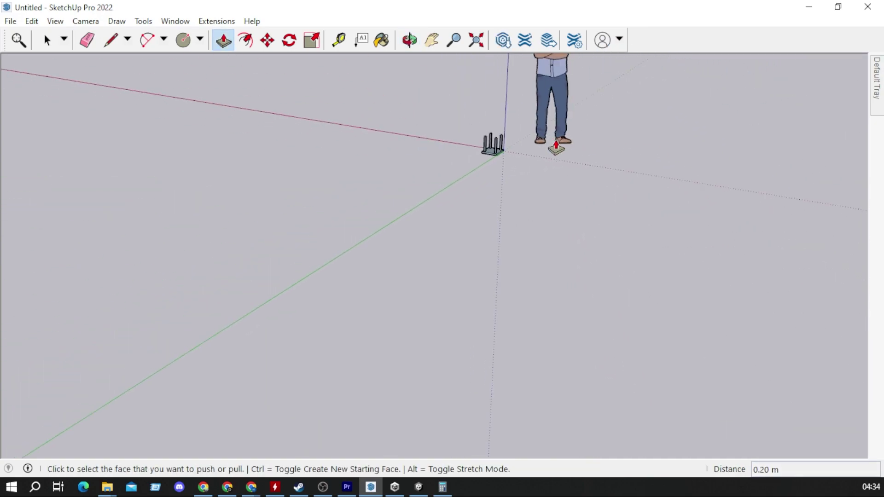
pyautogui.scroll(-2, 559, 128)
pyautogui.scroll(2, 531, 106)
pyautogui.scroll(3, 506, 198)
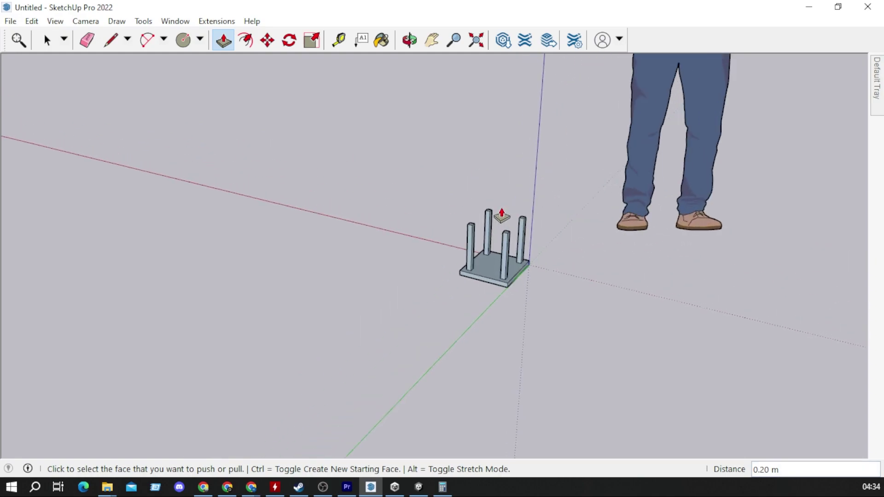
pyautogui.scroll(2, 538, 202)
pyautogui.moveTo(537, 202)
pyautogui.mouseDown(button='middle')
pyautogui.moveTo(301, 278)
pyautogui.moveTo(515, 369)
pyautogui.mouseUp(button='middle')
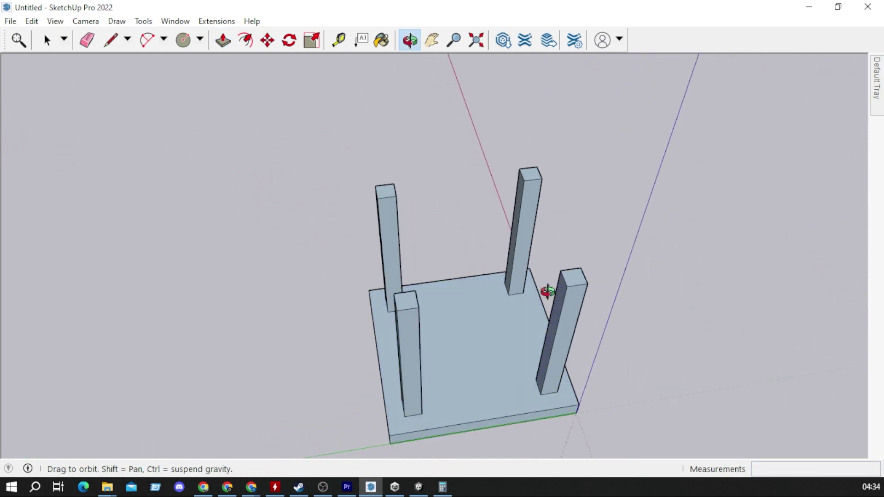
pyautogui.moveTo(547, 291)
pyautogui.mouseDown(button='middle')
pyautogui.moveTo(268, 196)
pyautogui.moveTo(329, 223)
pyautogui.mouseUp(button='middle')
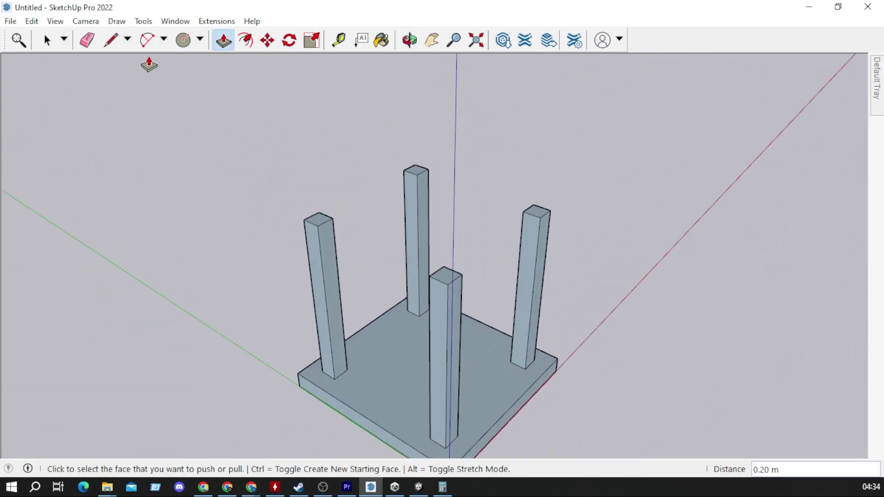
# - Start tracing top edges between the pillar tops, redrawing after cancelled lines
pyautogui.click(111, 40)
pyautogui.click(298, 373)
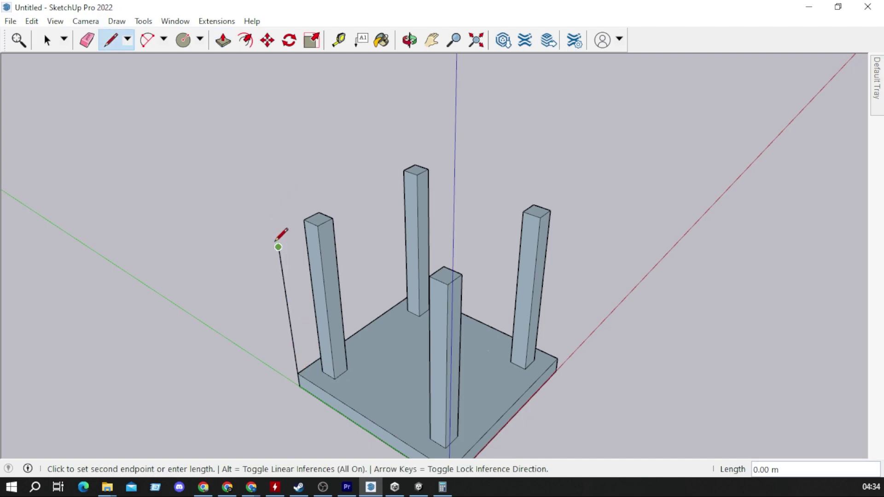
pyautogui.click(86, 40)
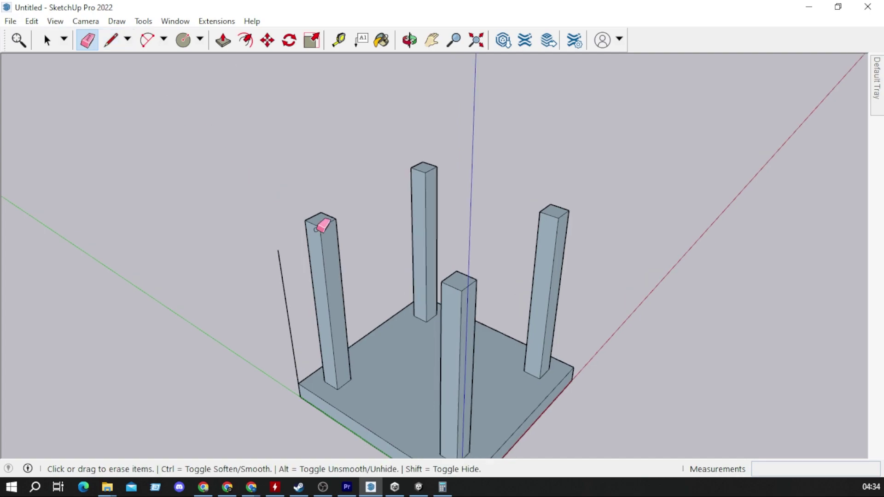
pyautogui.moveTo(316, 223); pyautogui.dragTo(368, 221, button='middle')
pyautogui.click(111, 40)
pyautogui.scroll(2, 255, 192)
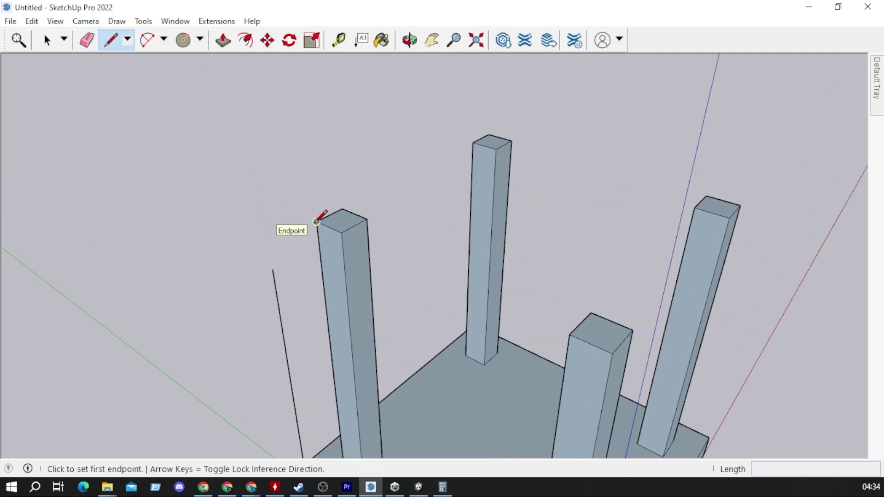
pyautogui.click(317, 221)
pyautogui.press('Escape')
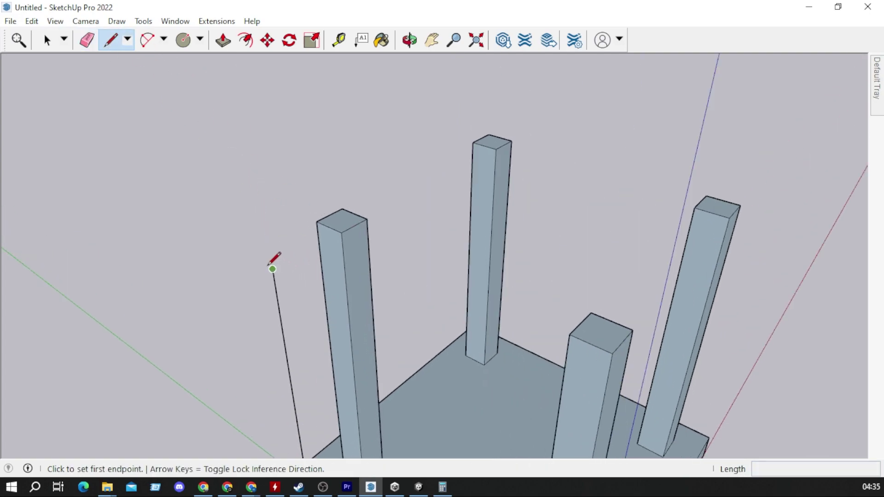
pyautogui.click(272, 269)
pyautogui.moveTo(267, 224)
pyautogui.mouseDown(button='middle')
pyautogui.moveTo(690, 423)
pyautogui.moveTo(621, 315)
pyautogui.mouseUp(button='middle')
pyautogui.click(582, 318)
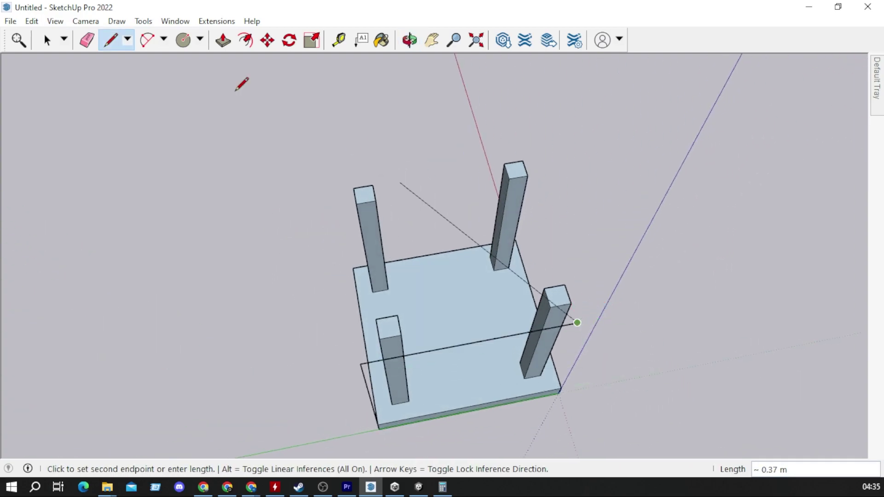
pyautogui.click(115, 44)
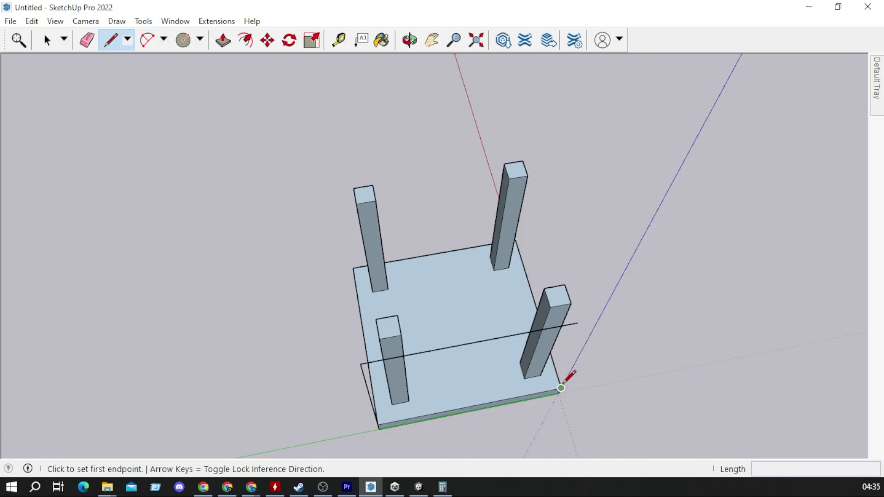
pyautogui.click(561, 388)
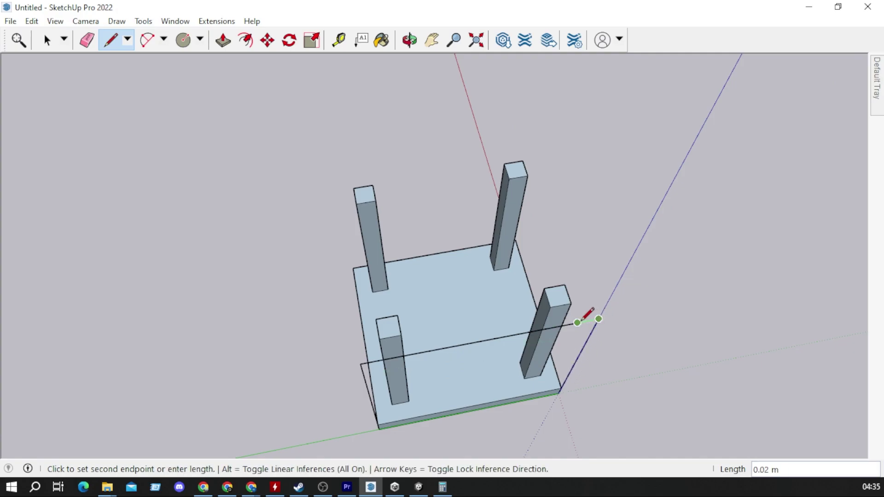
pyautogui.moveTo(584, 312)
pyautogui.mouseDown(button='middle')
pyautogui.moveTo(202, 213)
pyautogui.moveTo(252, 237)
pyautogui.mouseUp(button='middle')
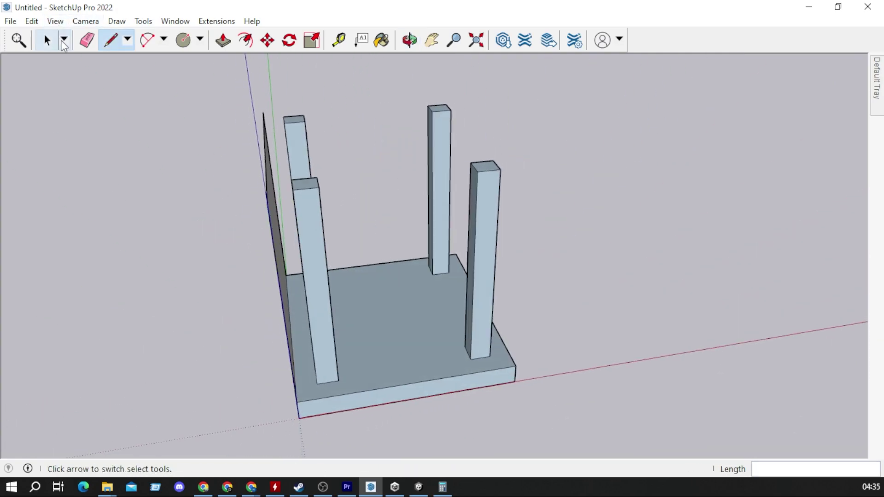
# - Draw a top edge across the pillars and a vertical corner edge up to the top
pyautogui.click(47, 40)
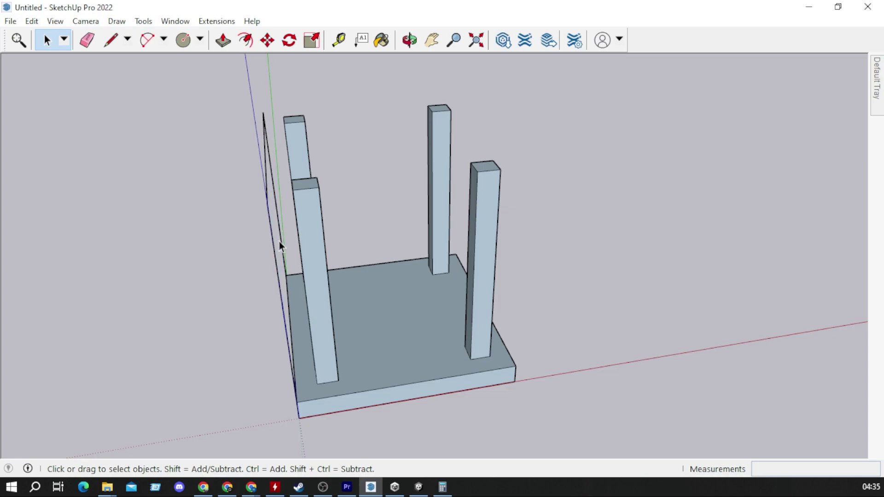
pyautogui.moveTo(273, 252); pyautogui.dragTo(314, 122, button='middle')
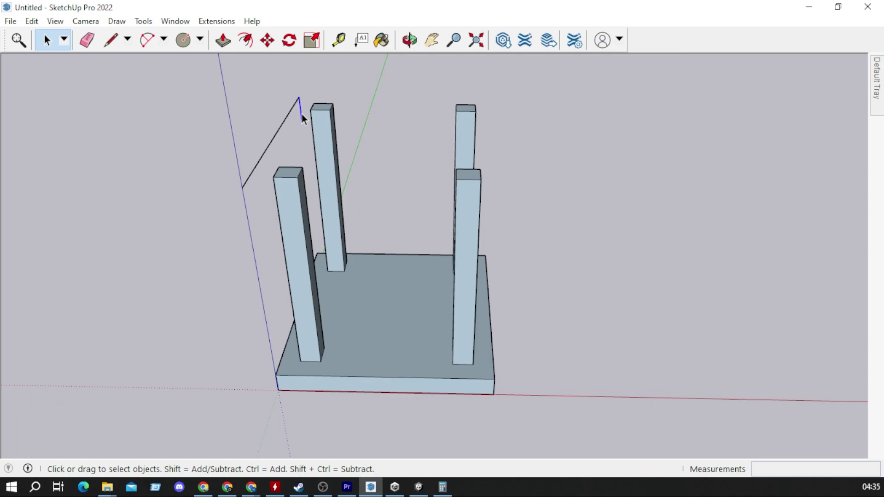
pyautogui.click(115, 43)
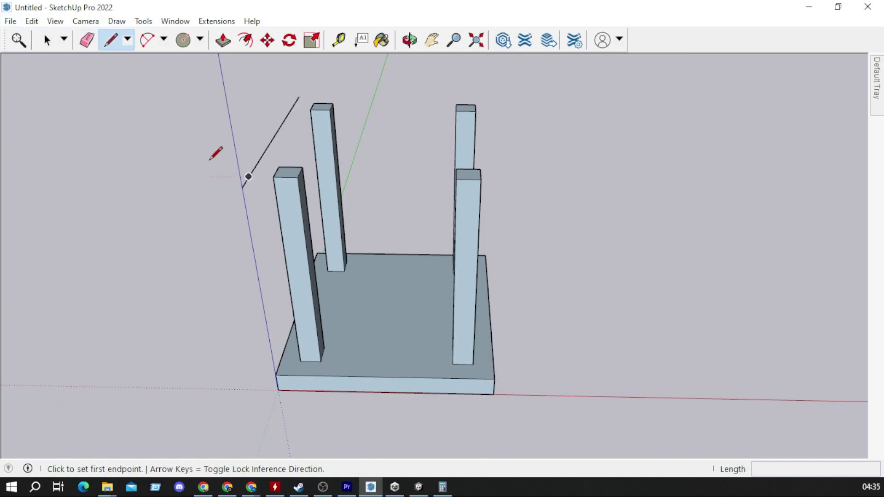
pyautogui.click(242, 188)
pyautogui.moveTo(484, 188); pyautogui.dragTo(583, 227, button='middle')
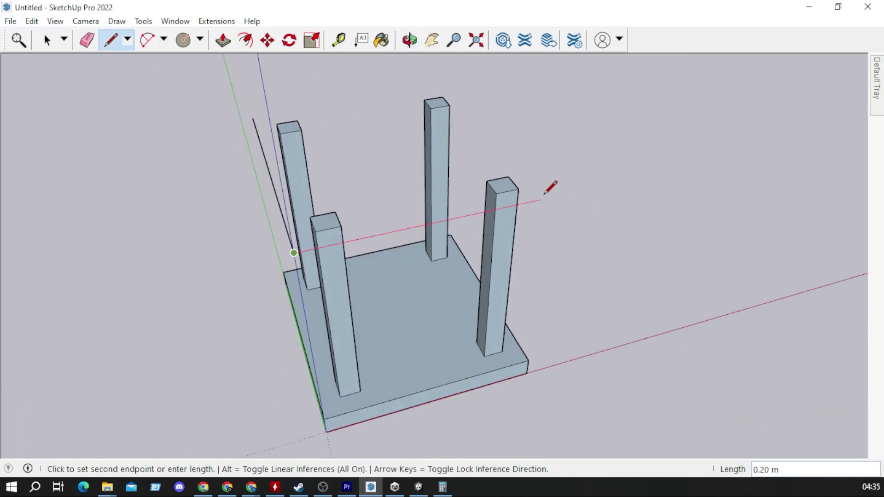
pyautogui.click(530, 203)
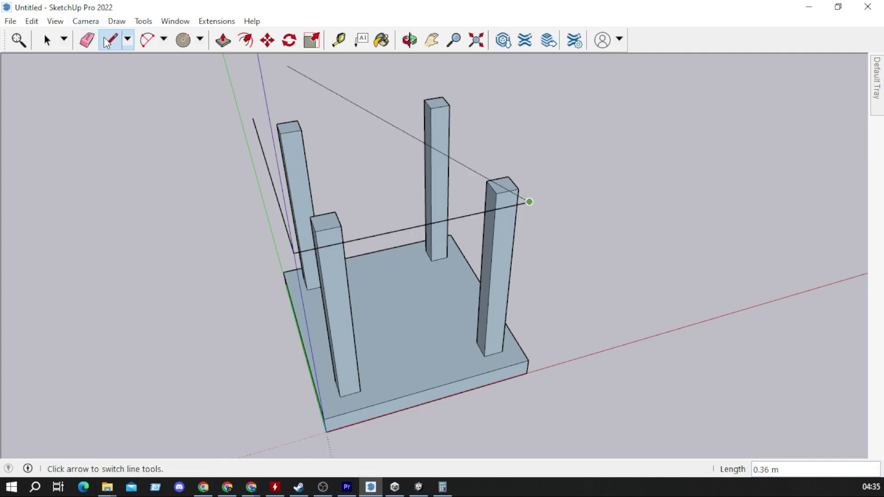
pyautogui.press('Escape')
pyautogui.click(528, 360)
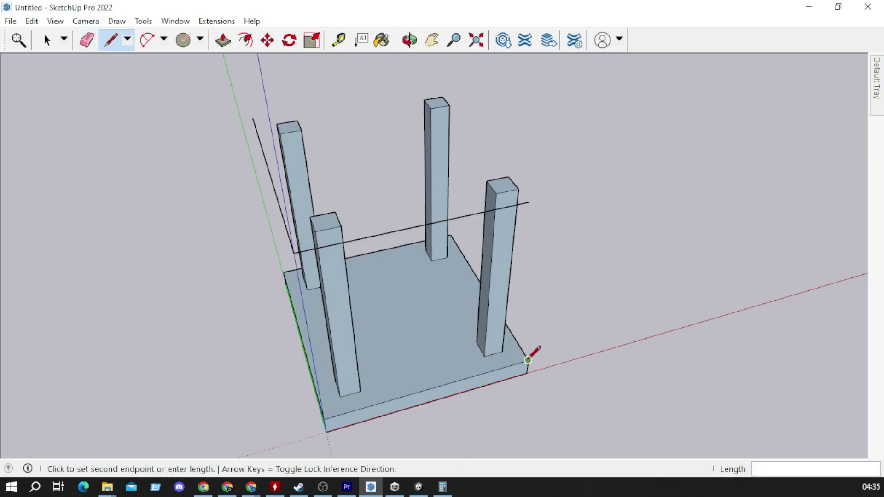
pyautogui.click(551, 200)
pyautogui.press('o')
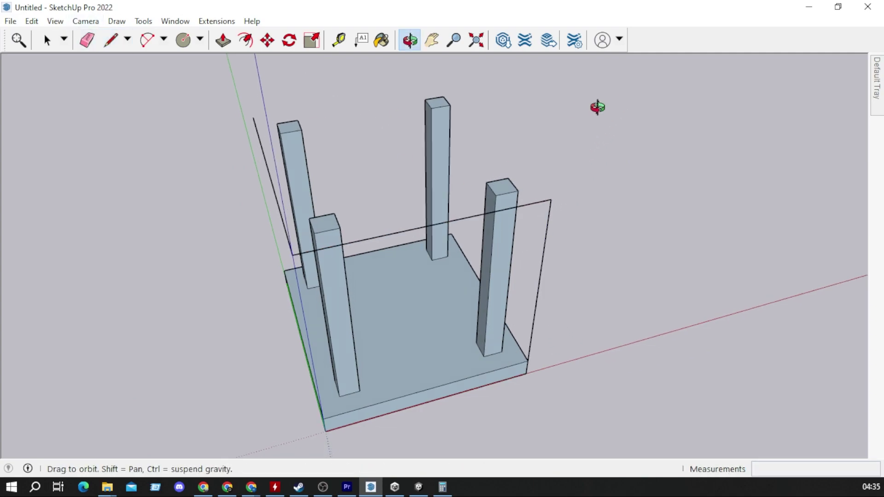
pyautogui.moveTo(598, 107); pyautogui.dragTo(460, 111, button='middle')
# - Trace the right side and top corner edges, closing the top outline into a face
pyautogui.click(111, 43)
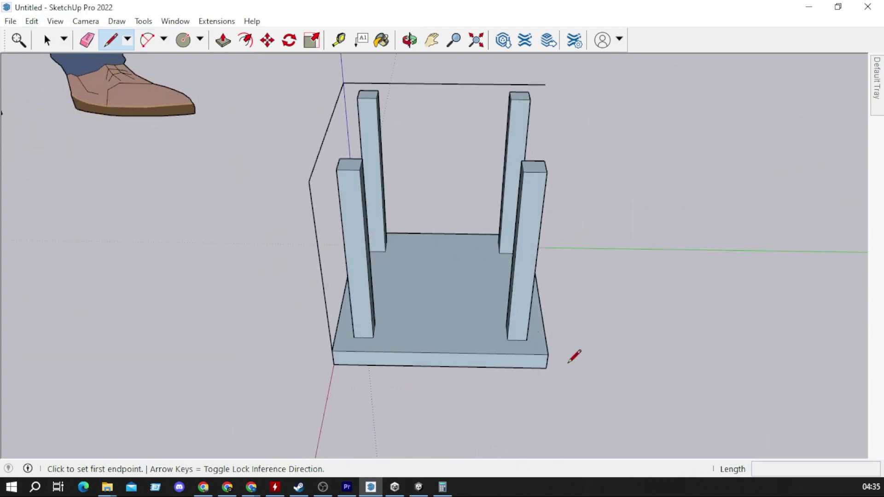
pyautogui.click(548, 354)
pyautogui.click(574, 184)
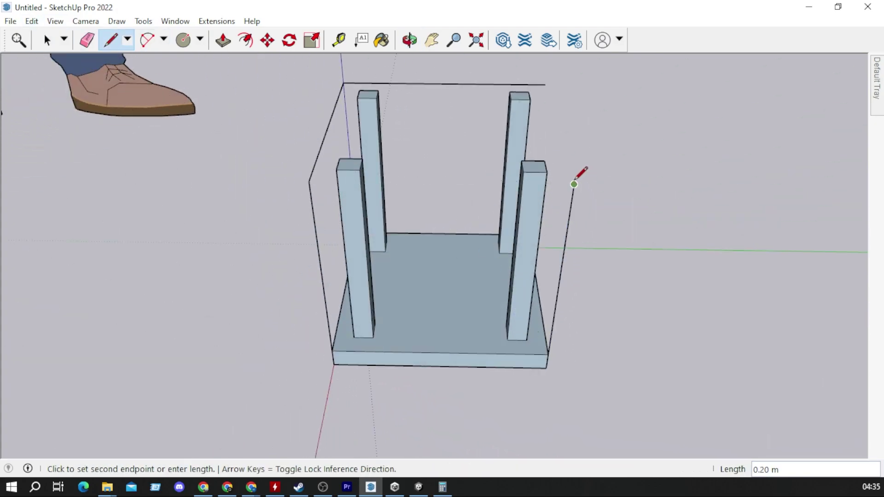
pyautogui.click(545, 85)
pyautogui.click(574, 184)
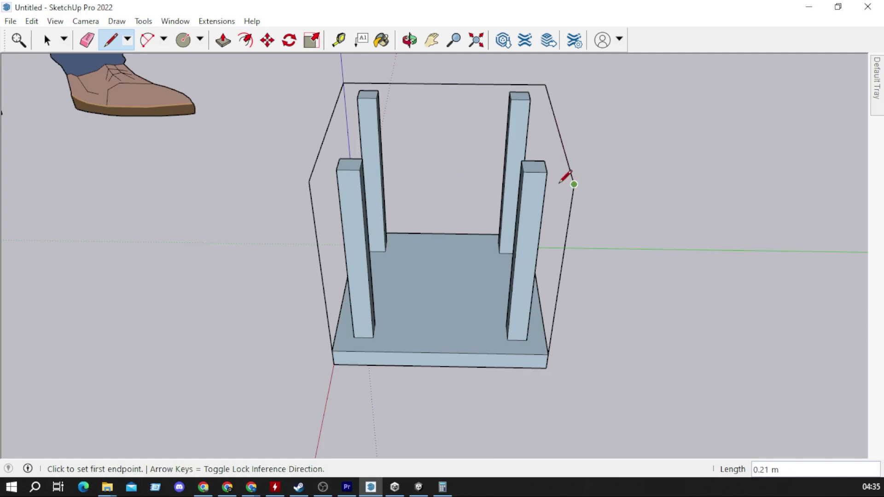
pyautogui.click(308, 180)
pyautogui.click(574, 184)
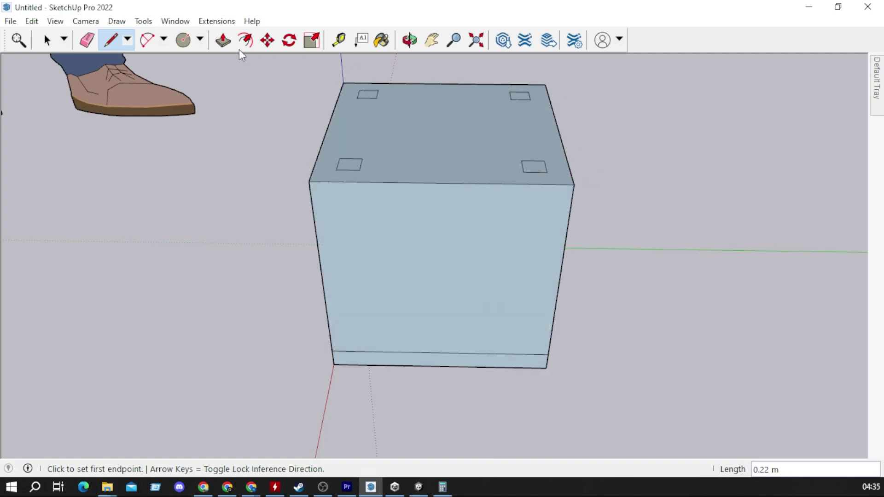
# - Delete the box's front face and its left and right front vertical edges
pyautogui.click(47, 40)
pyautogui.click(396, 246)
pyautogui.press('Delete')
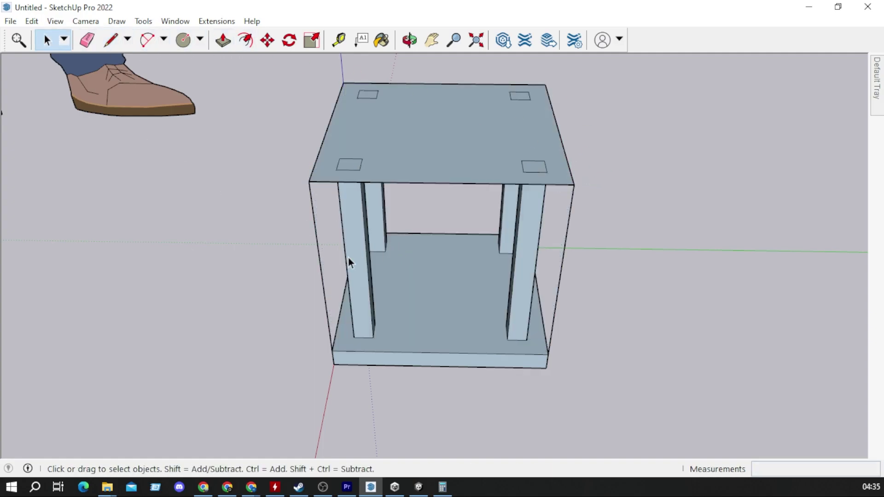
pyautogui.click(321, 266)
pyautogui.press('Delete')
pyautogui.click(563, 258)
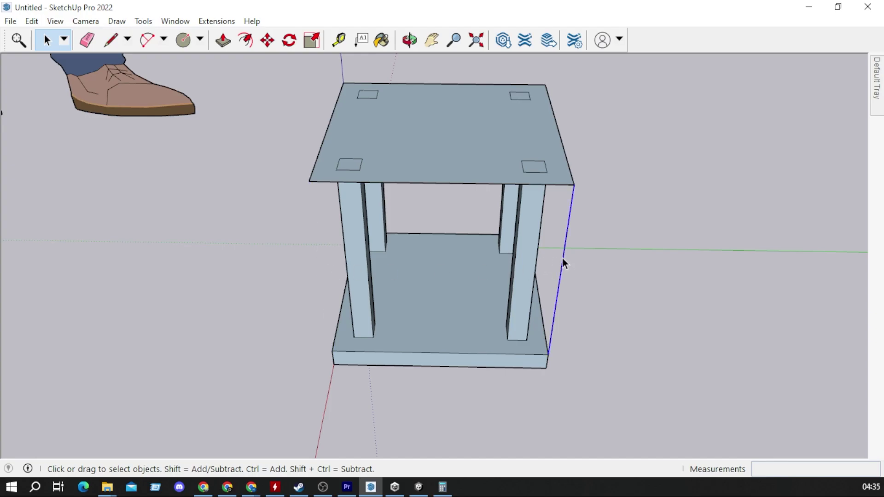
pyautogui.press('Delete')
# - Orbit and zoom to a low view of the floor between the pillar bases
pyautogui.moveTo(563, 258)
pyautogui.mouseDown(button='middle')
pyautogui.moveTo(509, 192)
pyautogui.moveTo(504, 233)
pyautogui.moveTo(570, 272)
pyautogui.mouseUp(button='middle')
pyautogui.scroll(3, 476, 258)
pyautogui.click(111, 40)
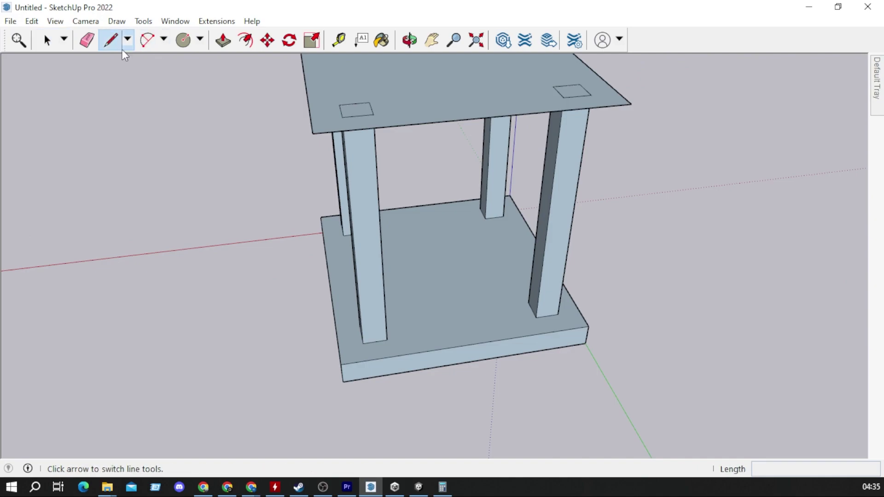
pyautogui.scroll(2, 375, 356)
pyautogui.scroll(2, 350, 352)
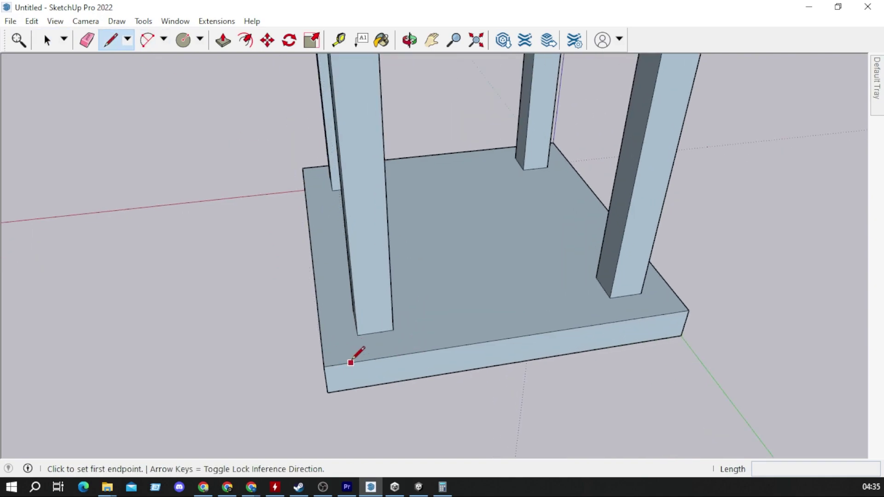
pyautogui.scroll(-5, 351, 362)
pyautogui.moveTo(443, 279)
pyautogui.mouseDown(button='middle')
pyautogui.moveTo(427, 192)
pyautogui.moveTo(644, 234)
pyautogui.mouseUp(button='middle')
pyautogui.scroll(5, 401, 254)
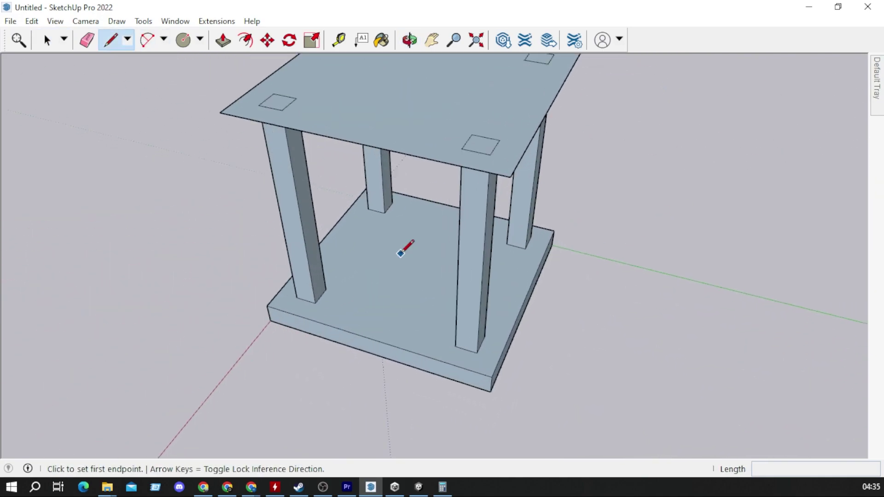
pyautogui.scroll(2, 399, 254)
# - Draw lines across the floor between the pillar bases, outlining the inner square
pyautogui.click(280, 305)
pyautogui.moveTo(281, 301)
pyautogui.mouseDown(button='middle')
pyautogui.moveTo(493, 281)
pyautogui.moveTo(530, 322)
pyautogui.mouseUp(button='middle')
pyautogui.click(534, 305)
pyautogui.click(470, 215)
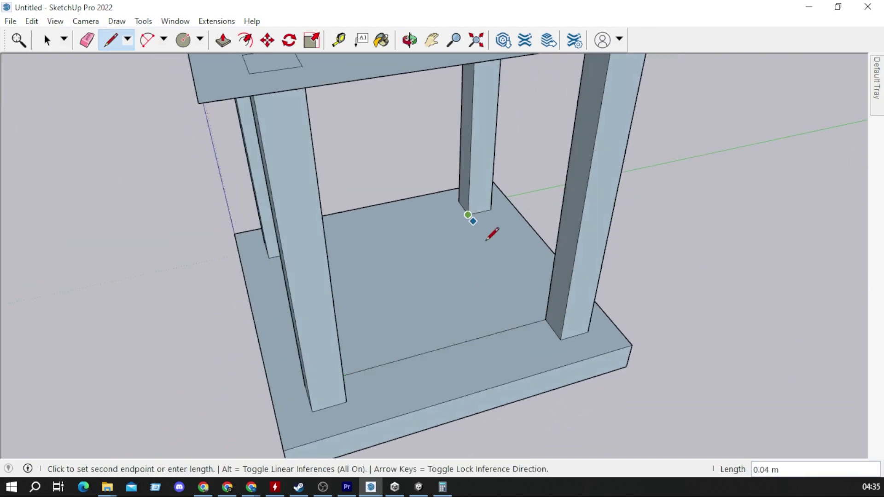
pyautogui.click(544, 318)
pyautogui.moveTo(468, 215); pyautogui.dragTo(340, 211, button='middle')
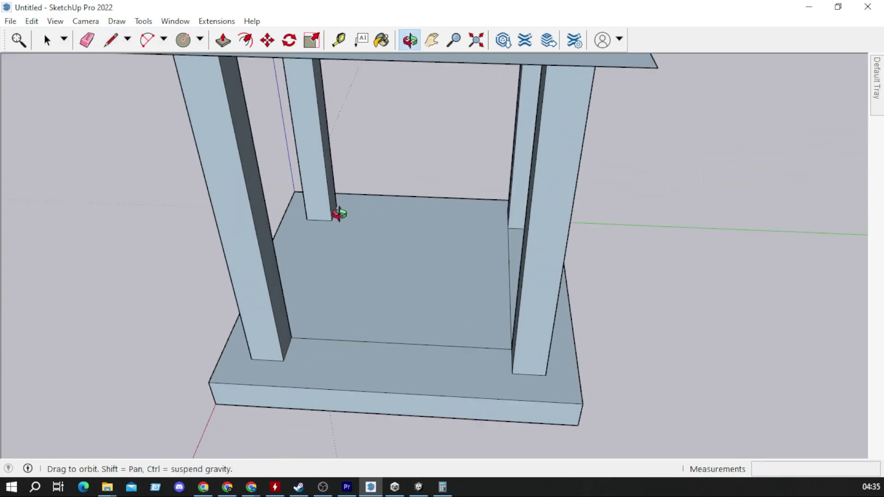
pyautogui.click(335, 218)
pyautogui.click(511, 229)
pyautogui.click(288, 333)
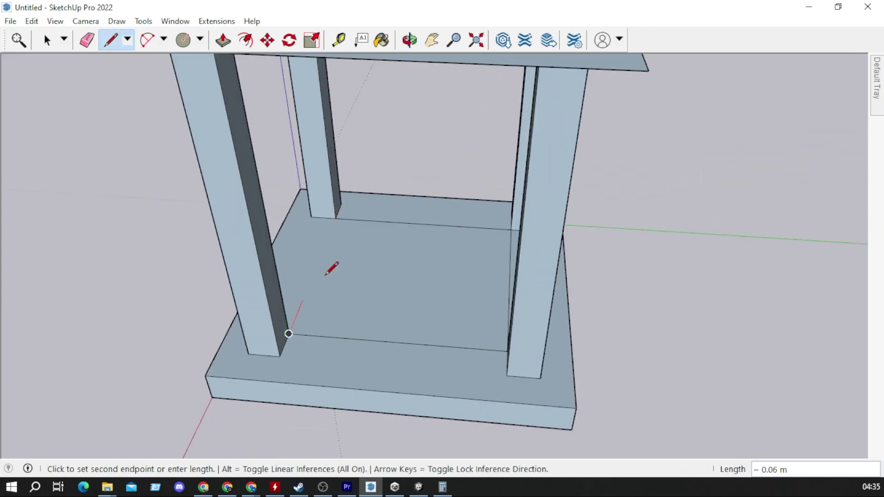
pyautogui.click(335, 219)
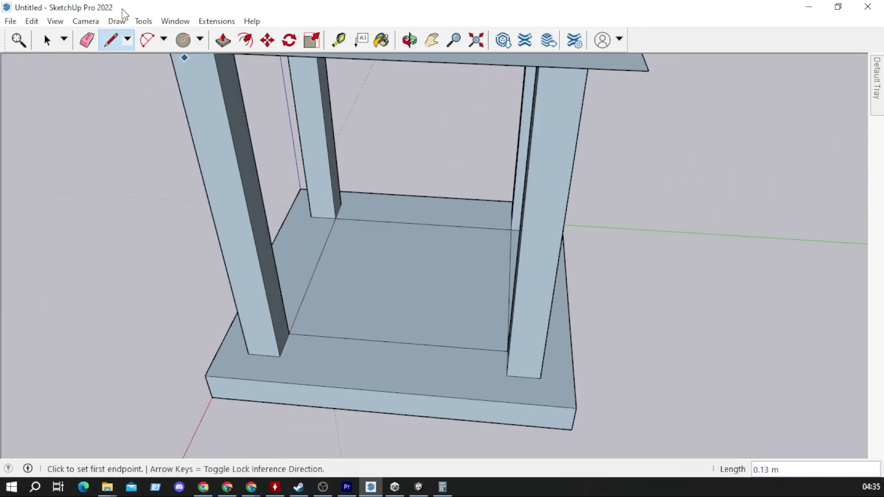
# - Push/Pull the inner floor square up 0.02 m and orbit to inspect the raised step
pyautogui.click(230, 45)
pyautogui.click(364, 300)
pyautogui.click(362, 280)
pyautogui.moveTo(362, 281); pyautogui.dragTo(75, 168, button='middle')
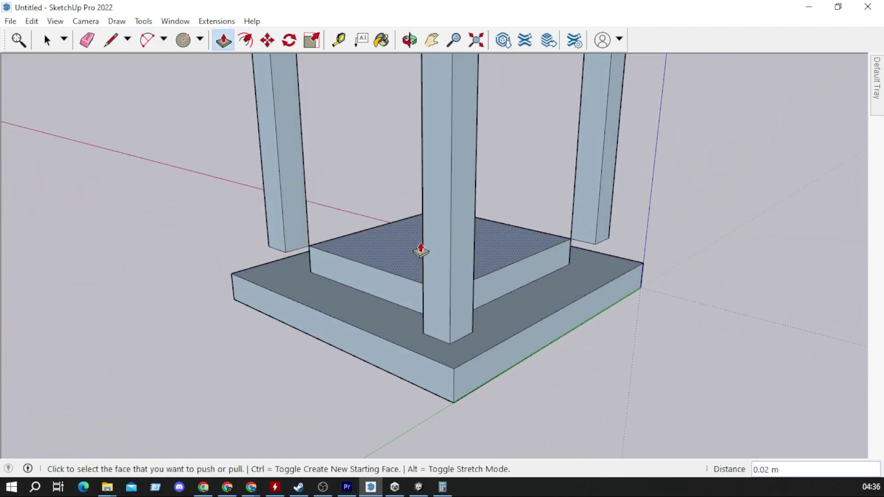
pyautogui.moveTo(421, 250)
pyautogui.mouseDown(button='middle')
pyautogui.moveTo(233, 111)
pyautogui.moveTo(176, 166)
pyautogui.moveTo(254, 197)
pyautogui.moveTo(310, 253)
pyautogui.moveTo(267, 188)
pyautogui.mouseUp(button='middle')
pyautogui.moveTo(278, 219)
pyautogui.mouseDown(button='middle')
pyautogui.moveTo(345, 226)
pyautogui.moveTo(358, 262)
pyautogui.moveTo(267, 247)
pyautogui.moveTo(468, 355)
pyautogui.moveTo(134, 76)
pyautogui.mouseUp(button='middle')
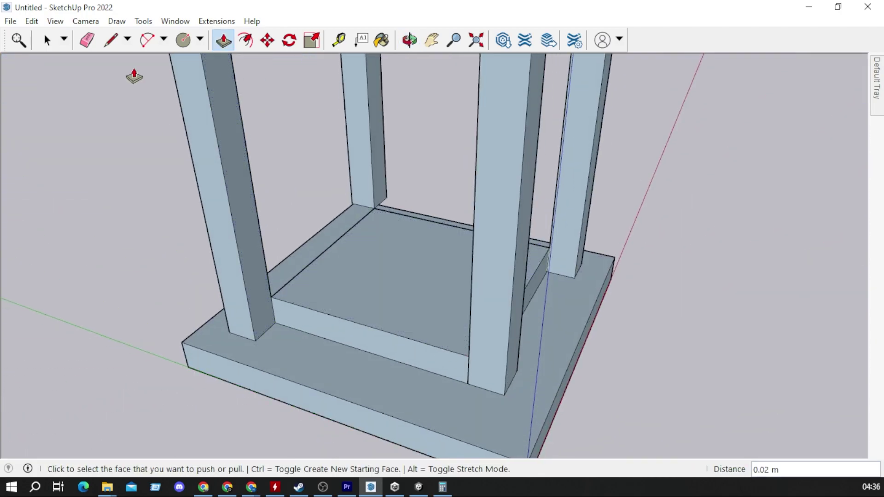
pyautogui.click(111, 41)
# - Draw short edges from the first leg's bottom corners to the step, closing its gap faces
pyautogui.moveTo(517, 399)
pyautogui.mouseDown(button='middle')
pyautogui.moveTo(322, 296)
pyautogui.moveTo(199, 356)
pyautogui.moveTo(168, 359)
pyautogui.mouseUp(button='middle')
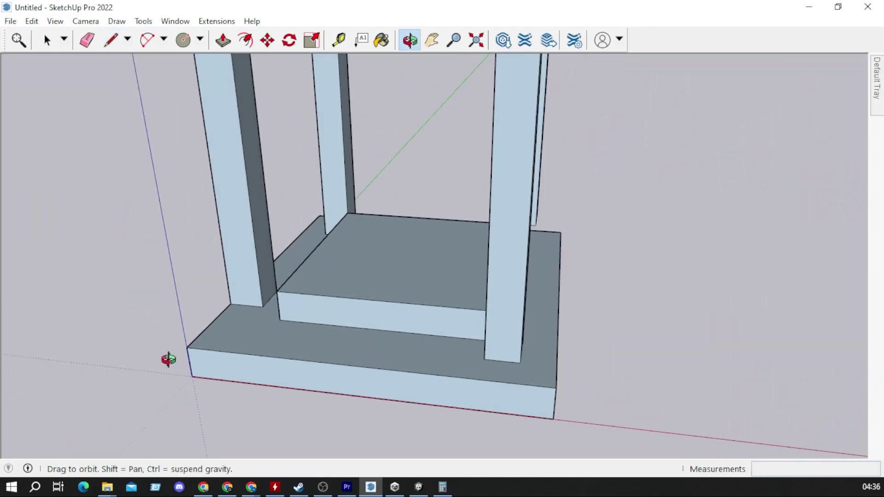
pyautogui.scroll(3, 253, 303)
pyautogui.click(256, 279)
pyautogui.click(261, 329)
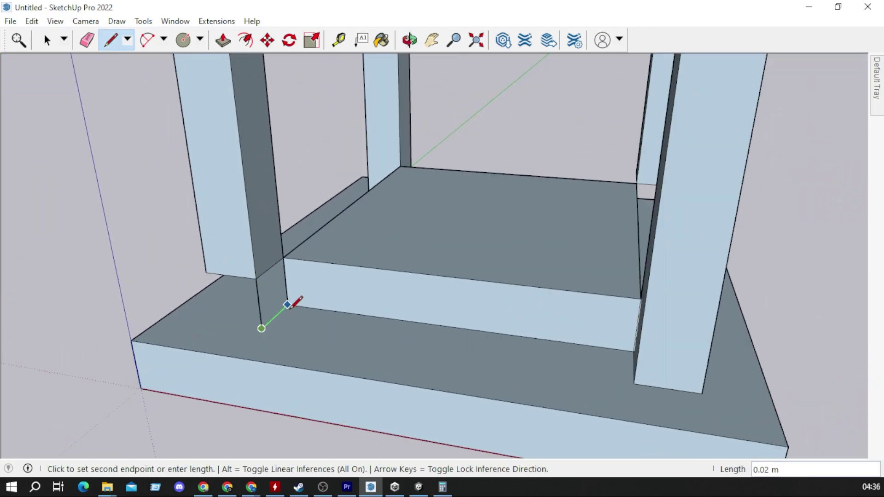
pyautogui.click(288, 305)
pyautogui.click(206, 273)
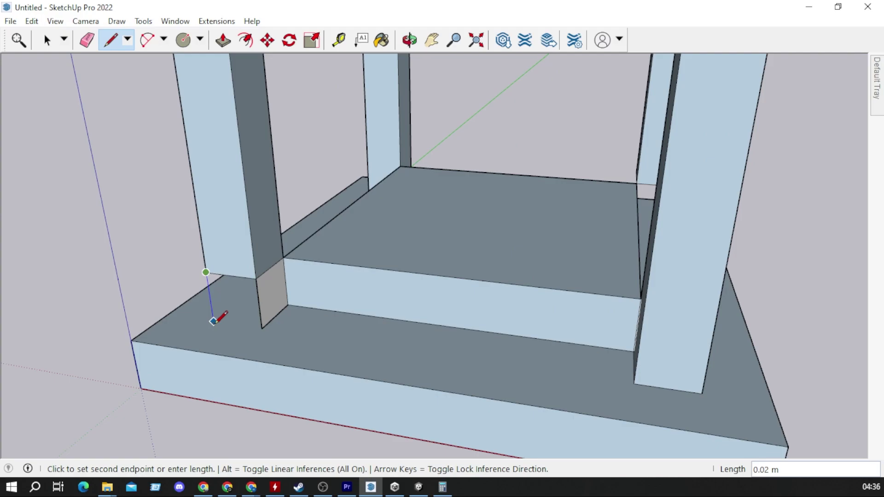
pyautogui.click(214, 321)
pyautogui.click(261, 329)
# - Close the gap faces where the next leg's bottom meets the step
pyautogui.moveTo(184, 273)
pyautogui.mouseDown(button='middle')
pyautogui.moveTo(622, 302)
pyautogui.moveTo(620, 279)
pyautogui.mouseUp(button='middle')
pyautogui.click(601, 280)
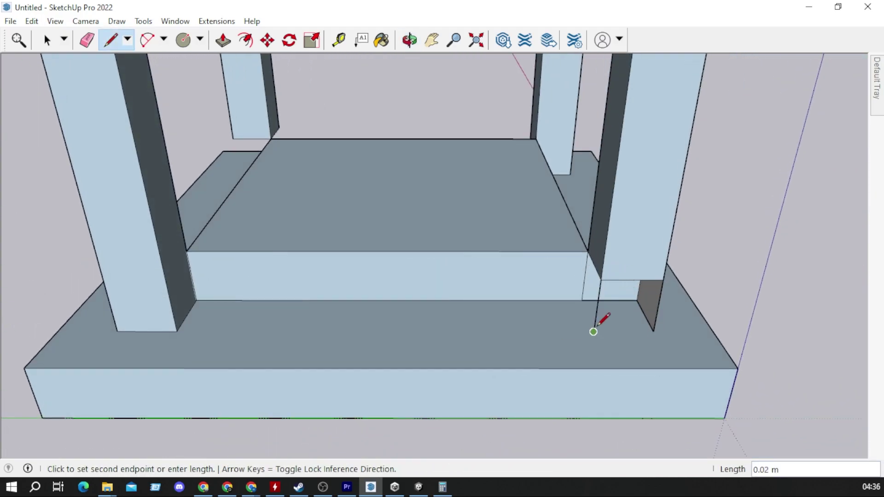
pyautogui.click(593, 330)
pyautogui.click(654, 331)
pyautogui.click(594, 331)
pyautogui.click(580, 298)
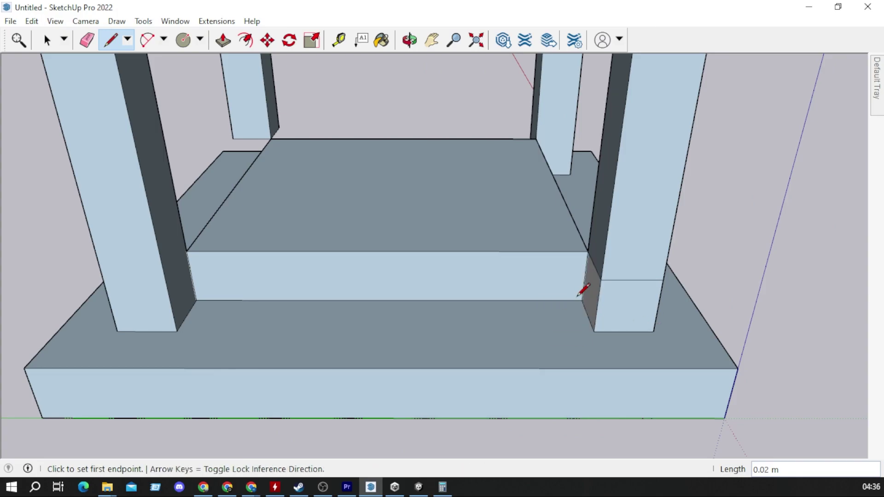
# - Trace edges from the front leg's bottom corners down to the base, closing its faces
pyautogui.moveTo(313, 249)
pyautogui.mouseDown(button='middle')
pyautogui.moveTo(147, 168)
pyautogui.moveTo(612, 292)
pyautogui.moveTo(404, 318)
pyautogui.mouseUp(button='middle')
pyautogui.scroll(2, 403, 318)
pyautogui.click(396, 311)
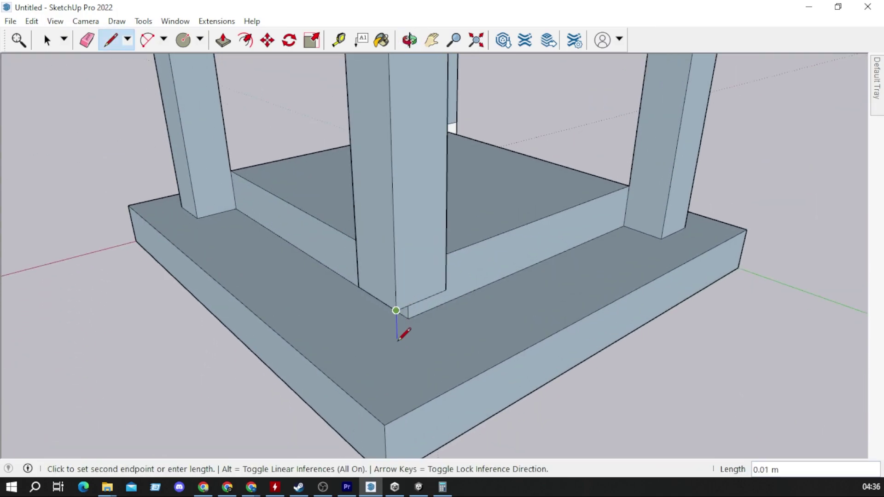
pyautogui.click(397, 366)
pyautogui.click(446, 290)
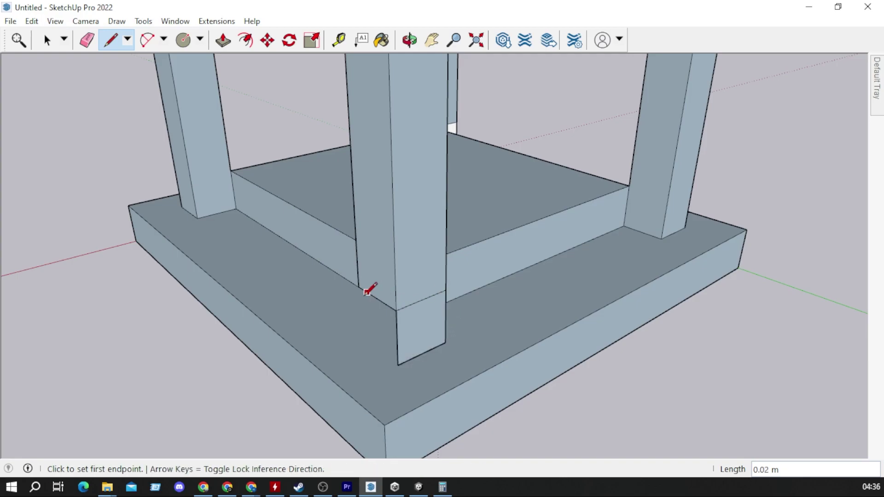
pyautogui.click(359, 286)
pyautogui.click(397, 366)
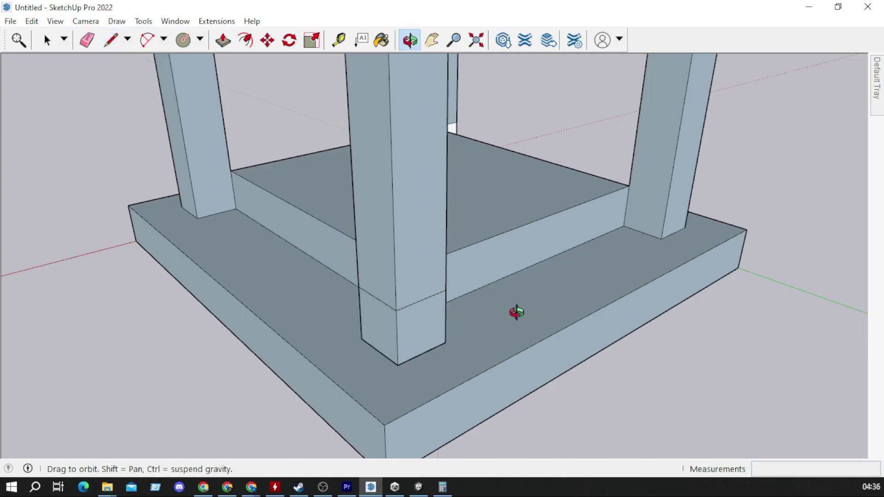
# - Close the remaining bottom faces at the far leg corners
pyautogui.moveTo(516, 312); pyautogui.dragTo(213, 286, button='middle')
pyautogui.click(204, 257)
pyautogui.click(240, 239)
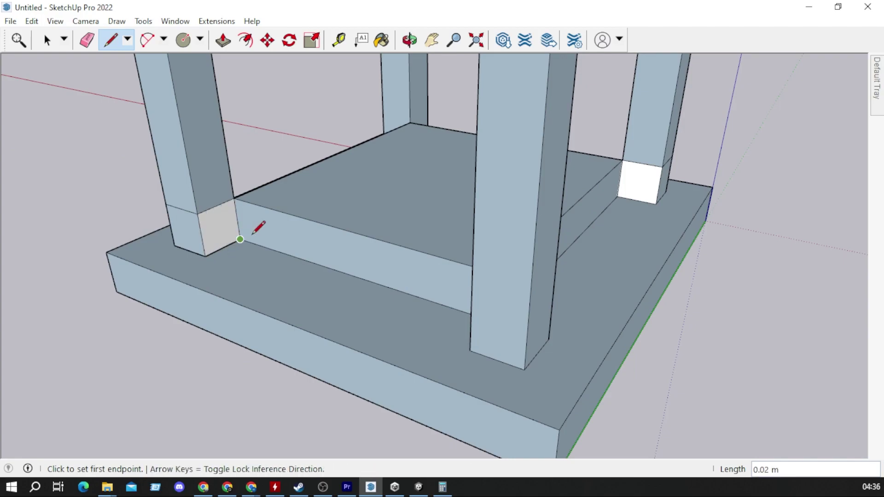
pyautogui.moveTo(480, 217)
pyautogui.mouseDown(button='middle')
pyautogui.moveTo(259, 330)
pyautogui.moveTo(662, 335)
pyautogui.mouseUp(button='middle')
pyautogui.click(662, 335)
pyautogui.click(625, 308)
pyautogui.moveTo(618, 266)
pyautogui.mouseDown(button='middle')
pyautogui.moveTo(424, 257)
pyautogui.moveTo(428, 267)
pyautogui.mouseUp(button='middle')
# - Draw two crossing midpoint-to-midpoint lines across the lantern floor
pyautogui.click(412, 348)
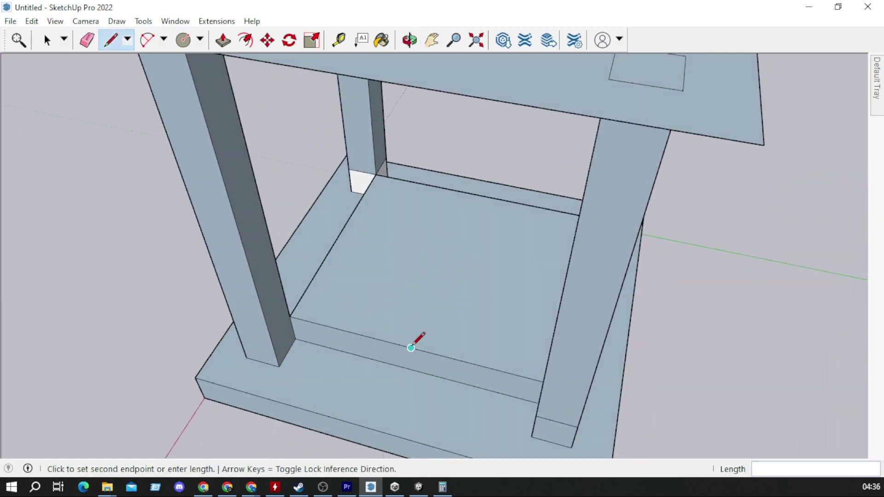
pyautogui.click(471, 193)
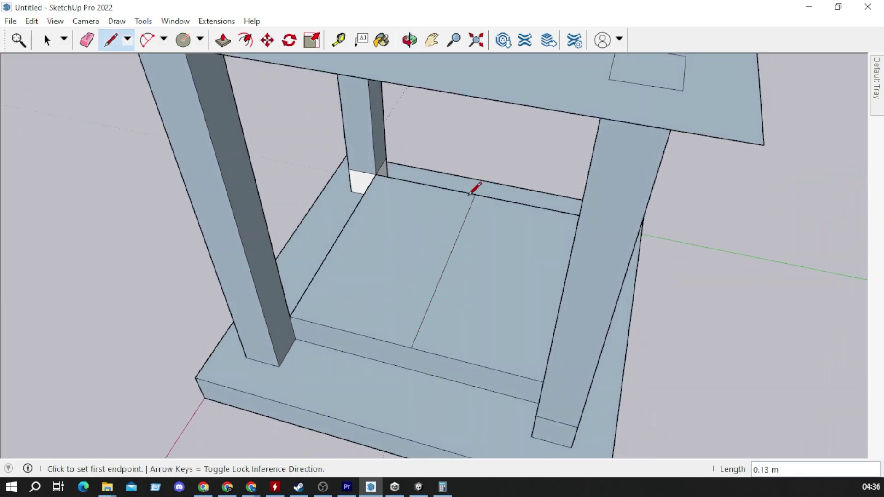
pyautogui.click(337, 237)
pyautogui.moveTo(423, 233)
pyautogui.mouseDown(button='middle')
pyautogui.moveTo(565, 242)
pyautogui.moveTo(409, 242)
pyautogui.moveTo(425, 245)
pyautogui.mouseUp(button='middle')
pyautogui.click(558, 225)
pyautogui.click(435, 260)
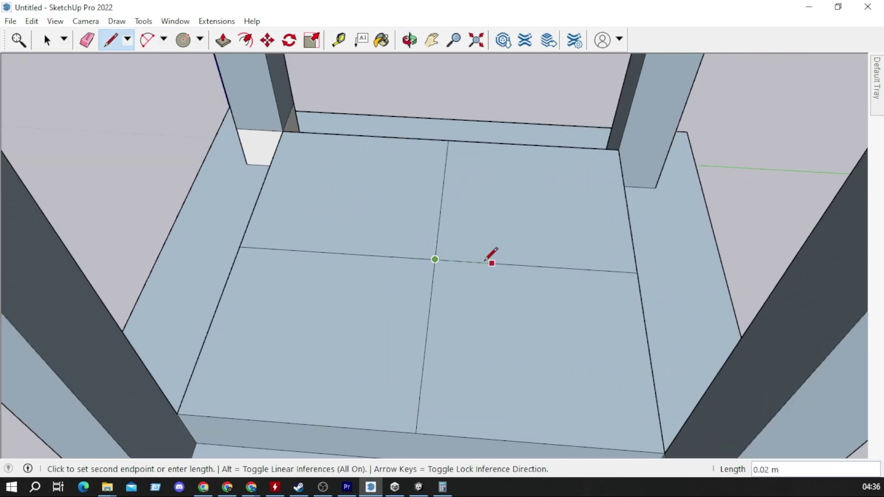
pyautogui.press('Escape')
# - Outline a small square centred on the intersection of the cross lines
pyautogui.click(492, 263)
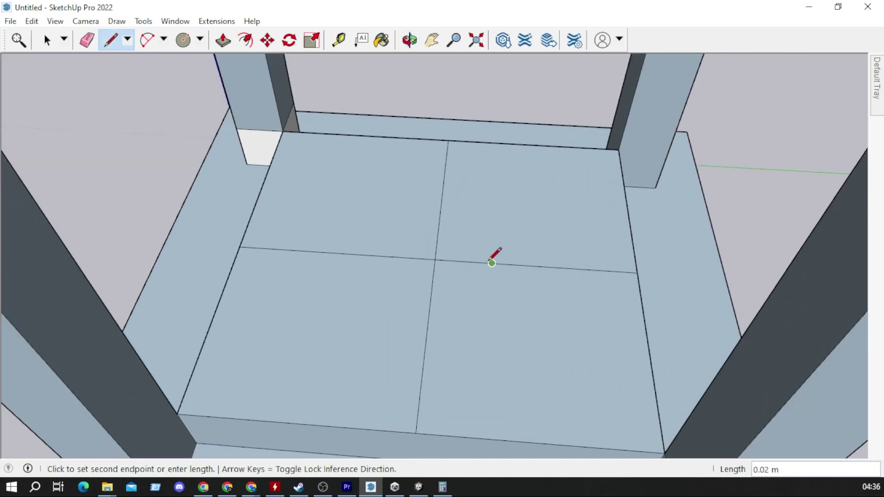
pyautogui.click(492, 222)
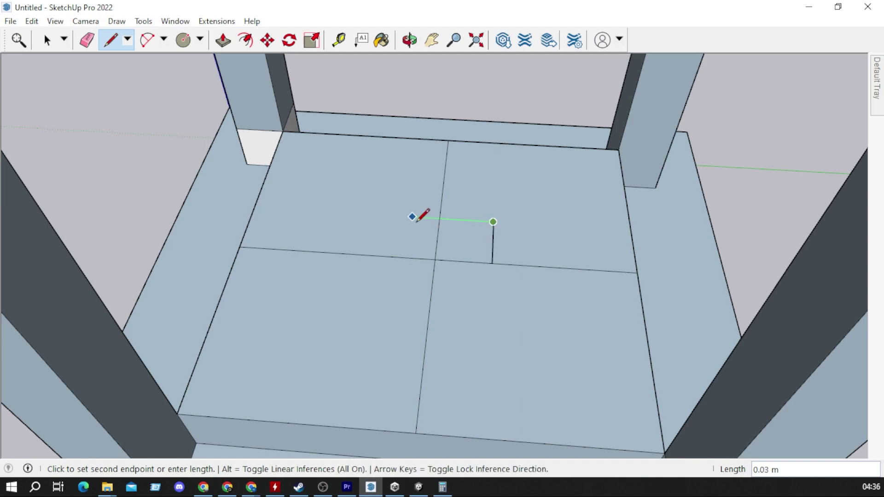
pyautogui.click(440, 218)
pyautogui.click(440, 219)
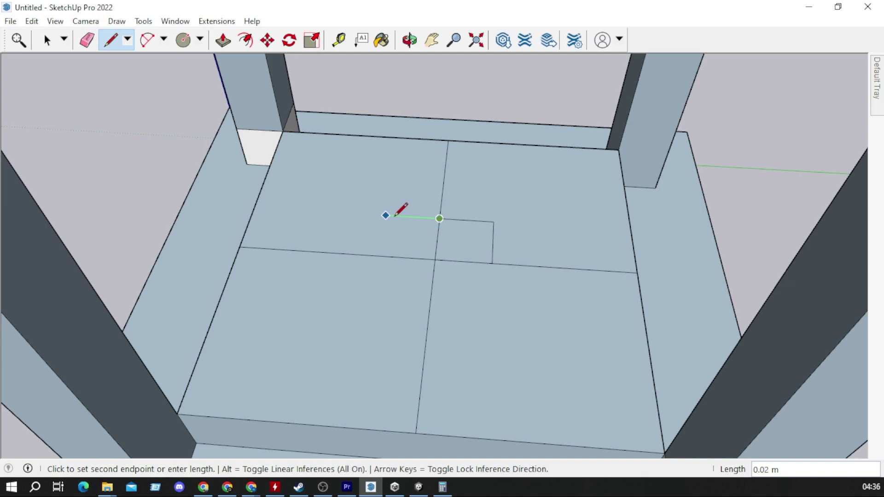
pyautogui.click(378, 256)
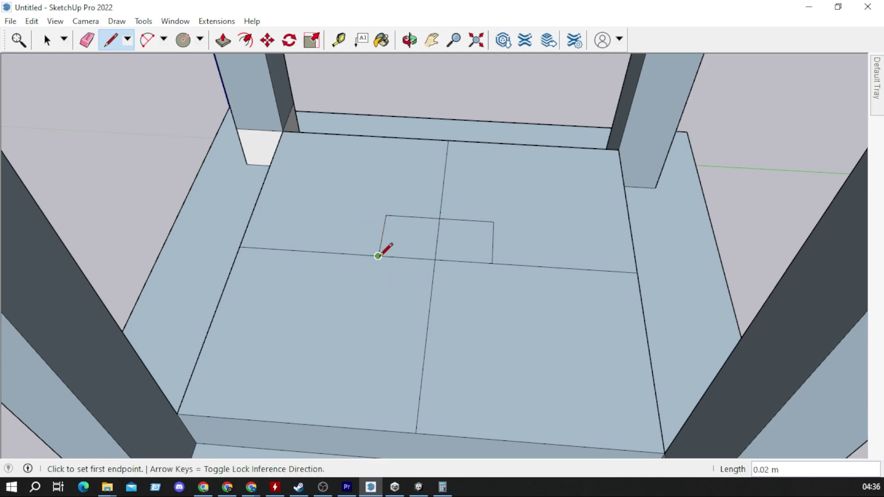
pyautogui.click(378, 255)
pyautogui.click(370, 301)
pyautogui.click(491, 309)
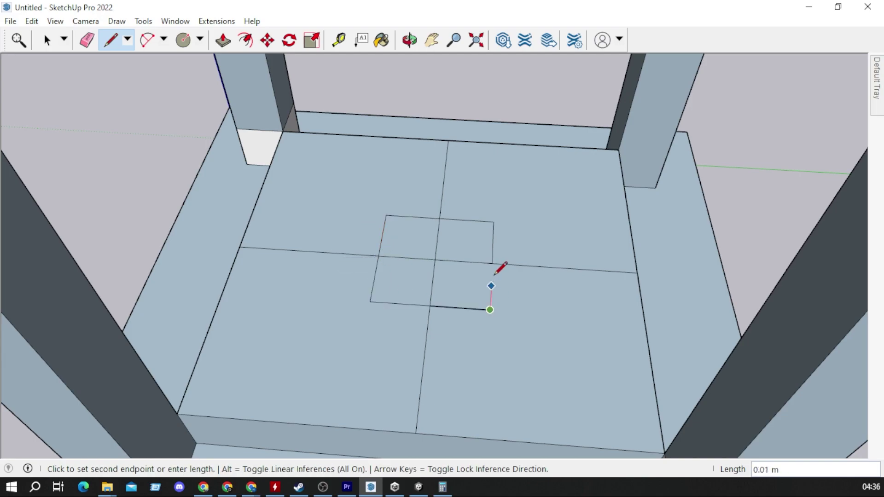
pyautogui.click(493, 263)
pyautogui.click(87, 40)
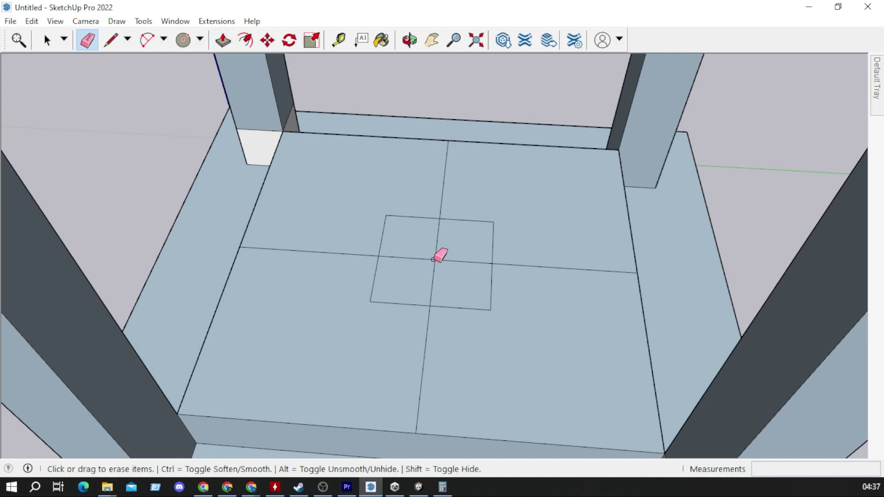
pyautogui.click(223, 40)
# - Raise an apex above the square's centre and join two square corners to it
pyautogui.scroll(3, 433, 265)
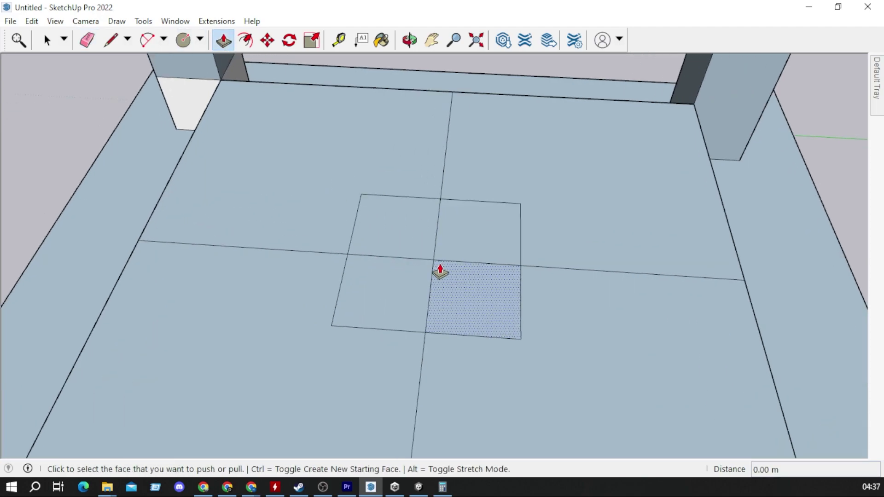
pyautogui.click(111, 41)
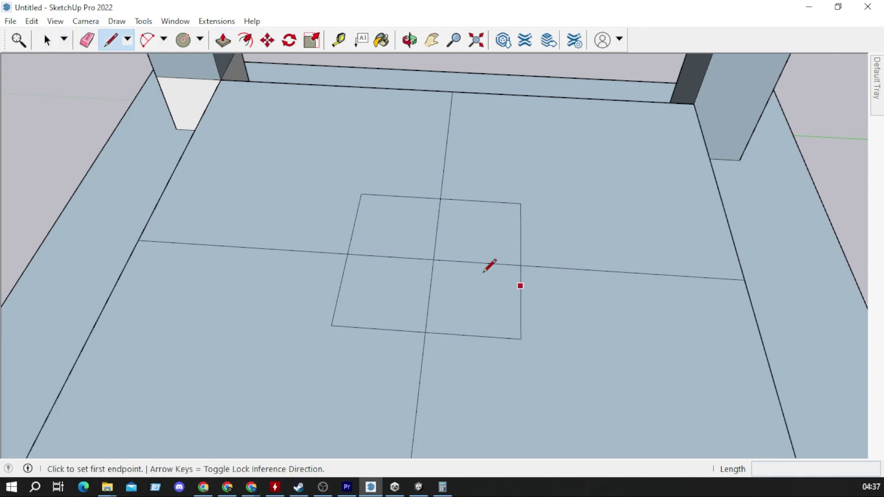
pyautogui.click(433, 259)
pyautogui.moveTo(428, 208)
pyautogui.mouseDown(button='middle')
pyautogui.moveTo(306, 167)
pyautogui.moveTo(389, 143)
pyautogui.mouseUp(button='middle')
pyautogui.click(374, 135)
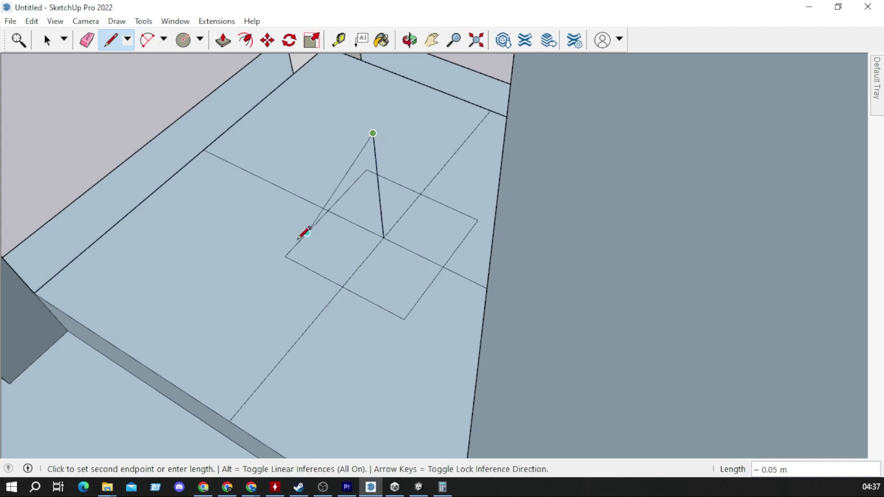
pyautogui.click(285, 256)
pyautogui.click(372, 134)
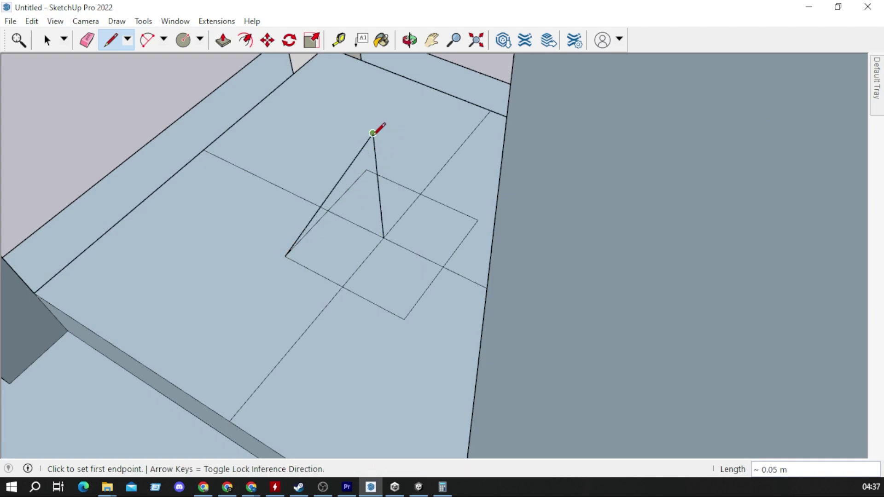
pyautogui.click(404, 319)
pyautogui.click(372, 134)
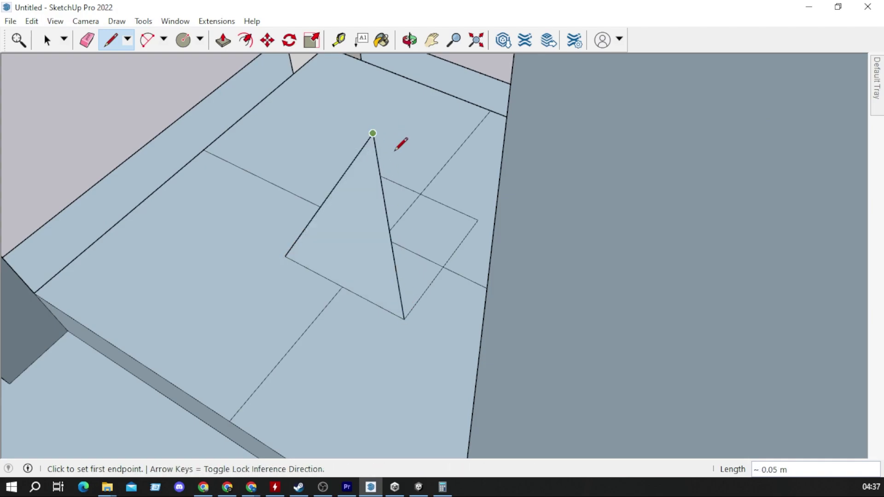
# - Connect the remaining square corners to the apex to finish the pyramid faces
pyautogui.moveTo(403, 143)
pyautogui.mouseDown(button='middle')
pyautogui.moveTo(339, 195)
pyautogui.moveTo(419, 225)
pyautogui.mouseUp(button='middle')
pyautogui.scroll(-3, 419, 226)
pyautogui.scroll(-3, 420, 226)
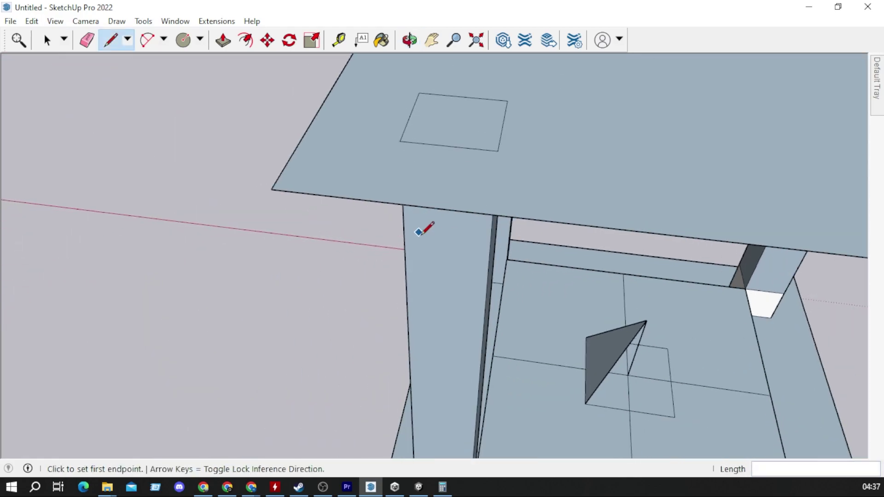
pyautogui.scroll(-2, 579, 346)
pyautogui.scroll(5, 574, 352)
pyautogui.click(468, 296)
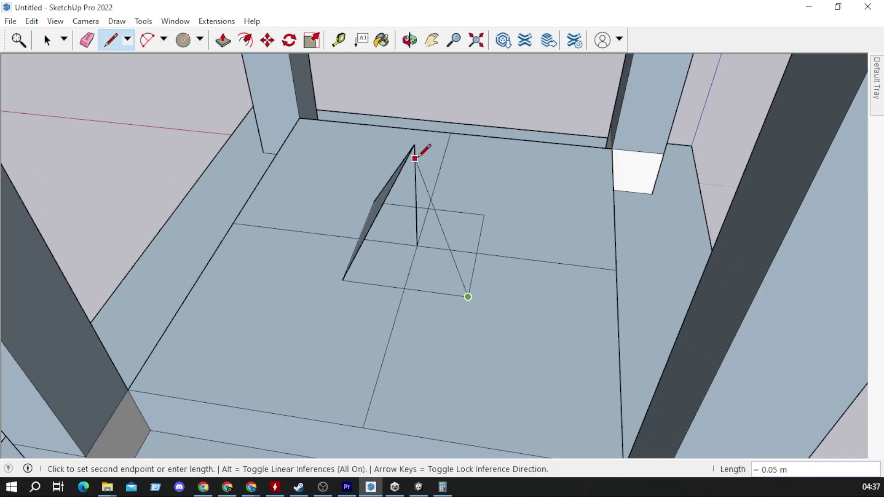
pyautogui.click(414, 146)
pyautogui.click(484, 215)
pyautogui.click(414, 146)
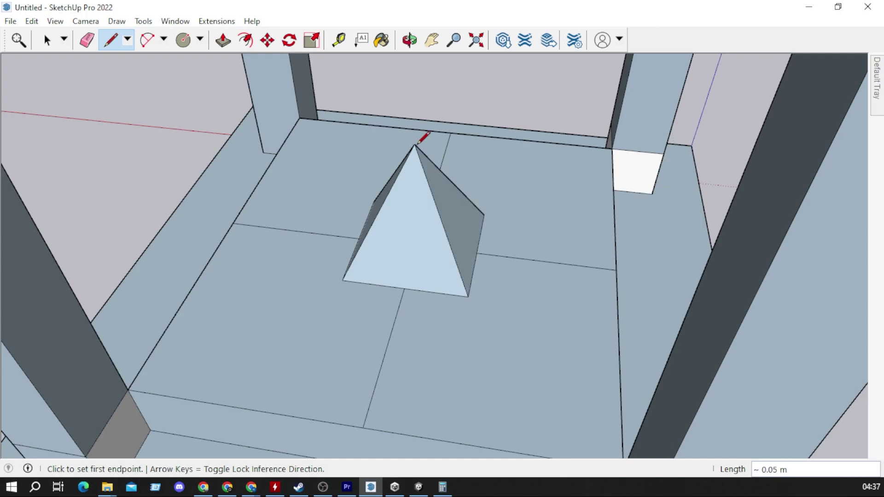
pyautogui.scroll(-5, 474, 198)
pyautogui.scroll(-3, 474, 198)
pyautogui.moveTo(579, 225)
pyautogui.mouseDown(button='middle')
pyautogui.moveTo(236, 194)
pyautogui.moveTo(250, 215)
pyautogui.moveTo(246, 252)
pyautogui.moveTo(300, 238)
pyautogui.mouseUp(button='middle')
pyautogui.scroll(5, 382, 309)
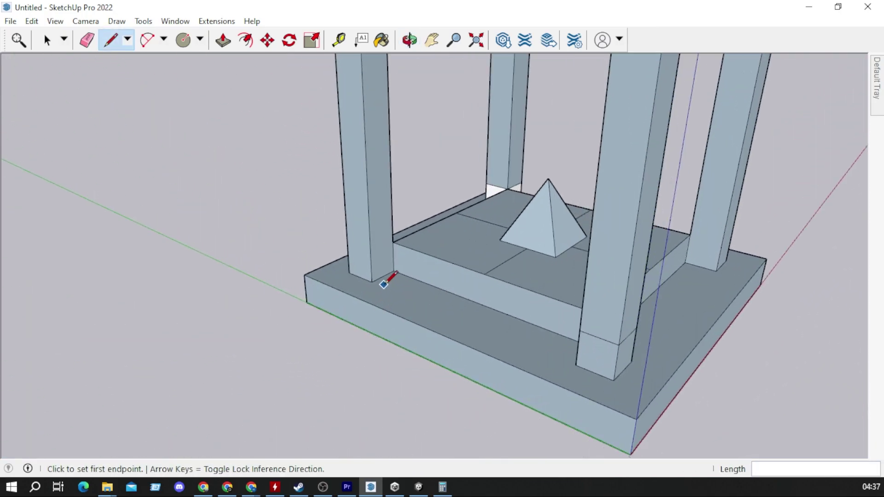
pyautogui.moveTo(384, 284)
pyautogui.mouseDown(button='middle')
pyautogui.moveTo(290, 292)
pyautogui.moveTo(282, 267)
pyautogui.mouseUp(button='middle')
# - Draw edges across the base slab's top between the leg corners
pyautogui.click(366, 271)
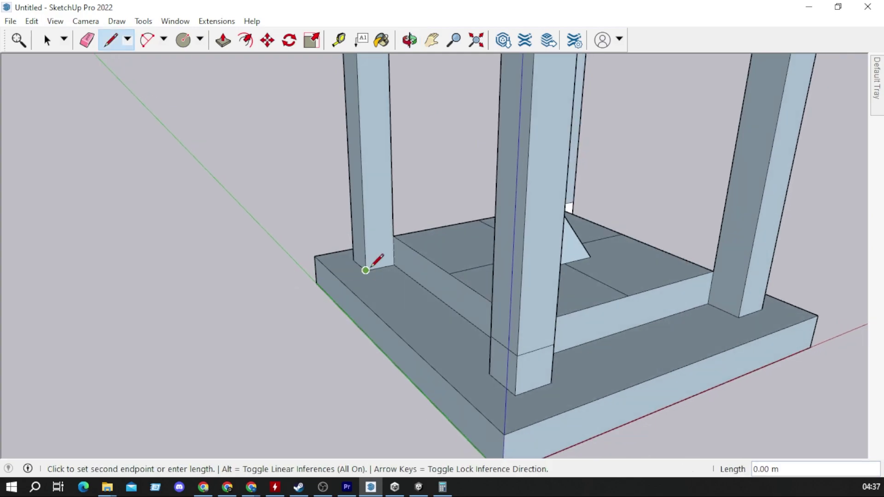
pyautogui.click(489, 373)
pyautogui.click(551, 382)
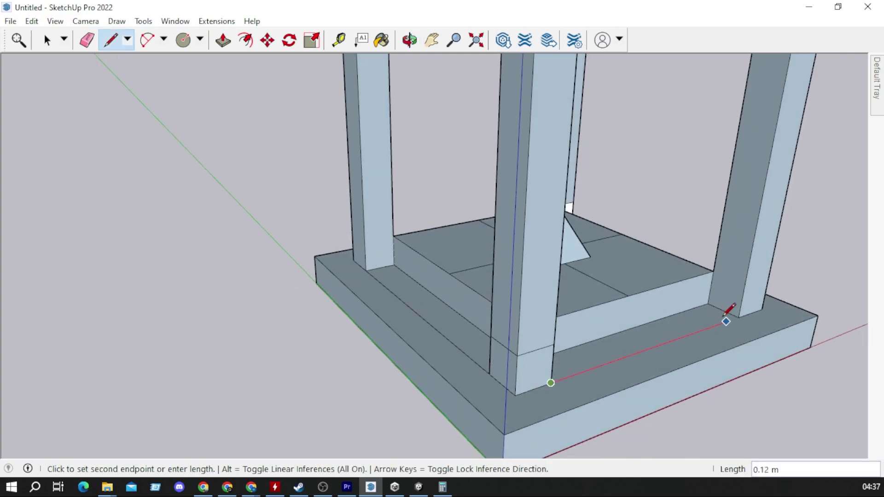
pyautogui.click(736, 311)
pyautogui.moveTo(736, 311); pyautogui.dragTo(315, 301, button='middle')
pyautogui.scroll(-2, 315, 301)
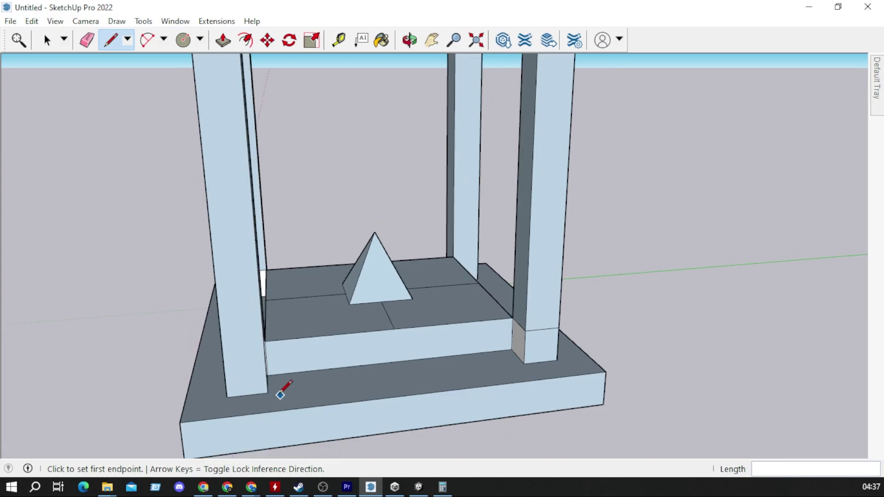
pyautogui.click(270, 391)
pyautogui.click(525, 362)
pyautogui.moveTo(523, 365)
pyautogui.mouseDown(button='middle')
pyautogui.moveTo(385, 364)
pyautogui.moveTo(381, 377)
pyautogui.mouseUp(button='middle')
pyautogui.click(381, 377)
pyautogui.click(546, 312)
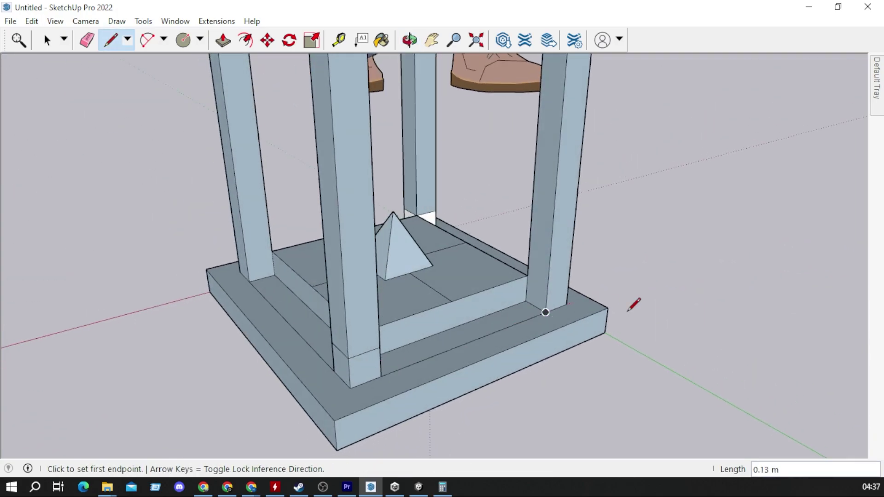
pyautogui.moveTo(634, 302); pyautogui.dragTo(344, 336, button='middle')
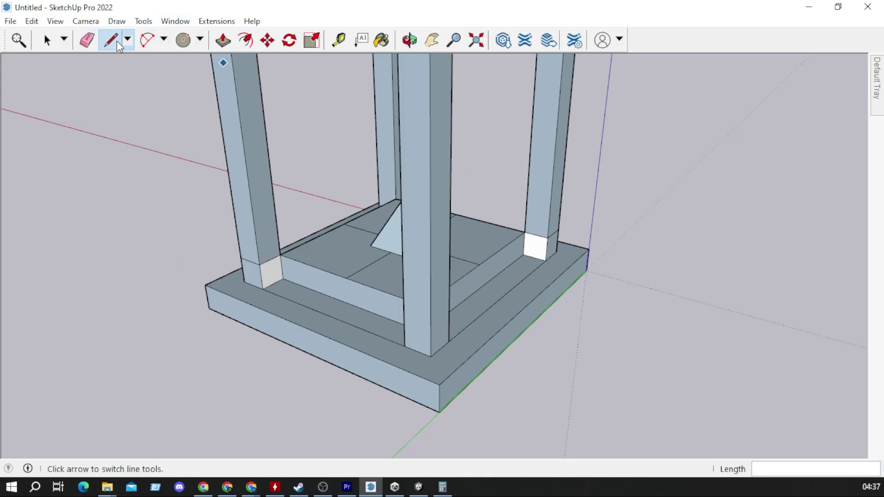
# - Push the base slab's top face 0.01 m thinner and view the whole stand
pyautogui.click(223, 41)
pyautogui.click(361, 351)
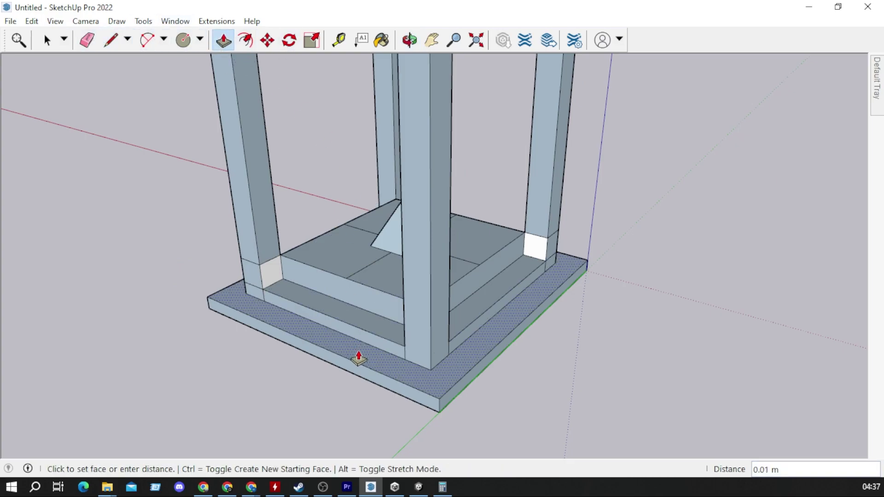
pyautogui.click(358, 360)
pyautogui.moveTo(363, 330)
pyautogui.mouseDown(button='middle')
pyautogui.moveTo(399, 218)
pyautogui.moveTo(302, 193)
pyautogui.moveTo(182, 190)
pyautogui.moveTo(217, 241)
pyautogui.moveTo(284, 253)
pyautogui.mouseUp(button='middle')
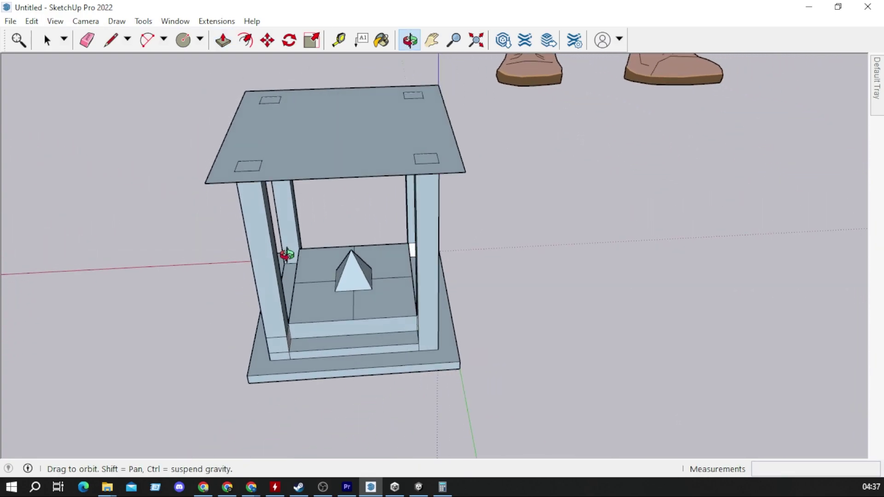
# - Save the model as 'Lantern' in a new '3D Lantern' folder under D:\RDU Organization\Skladiste\3D Modeli
pyautogui.click(11, 21)
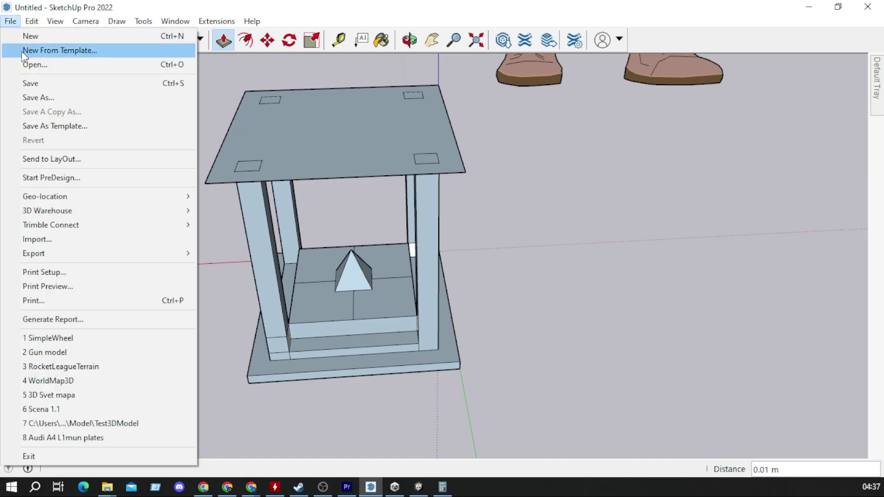
pyautogui.click(77, 98)
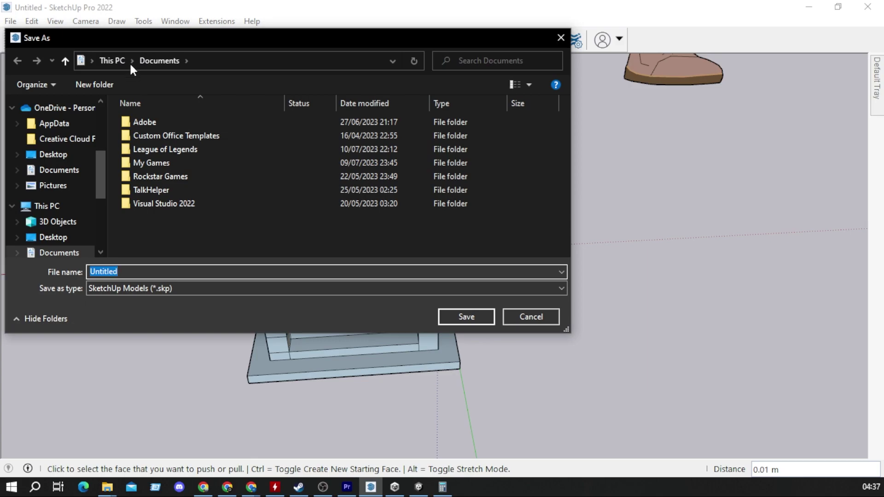
pyautogui.scroll(-3, 53, 178)
pyautogui.click(67, 211)
pyautogui.doubleClick(162, 203)
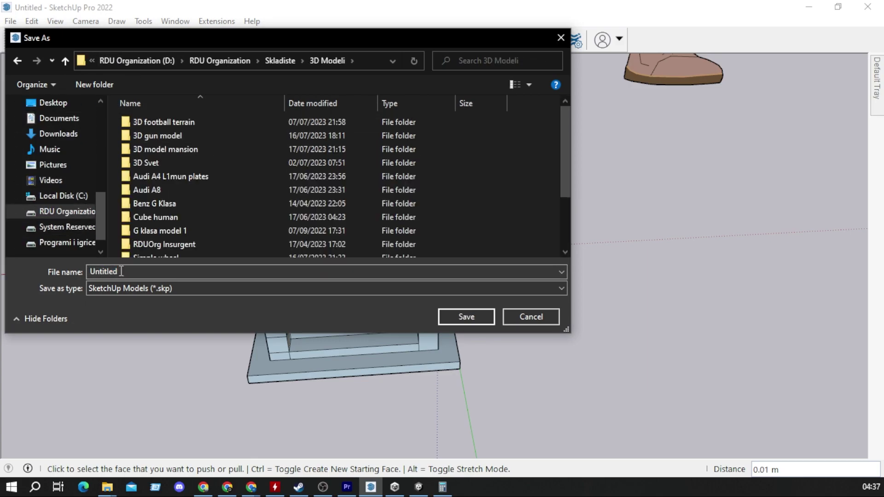
pyautogui.write('Lantern')
pyautogui.hotkey('ctrl', 'shift', 'n')
pyautogui.write('3D Lantern')
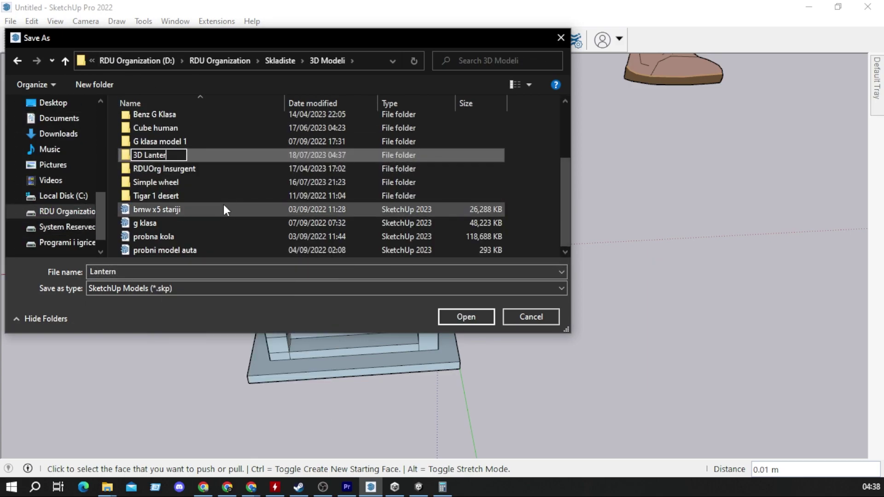
pyautogui.press('Return')
pyautogui.click(462, 322)
pyautogui.scroll(-5, 430, 103)
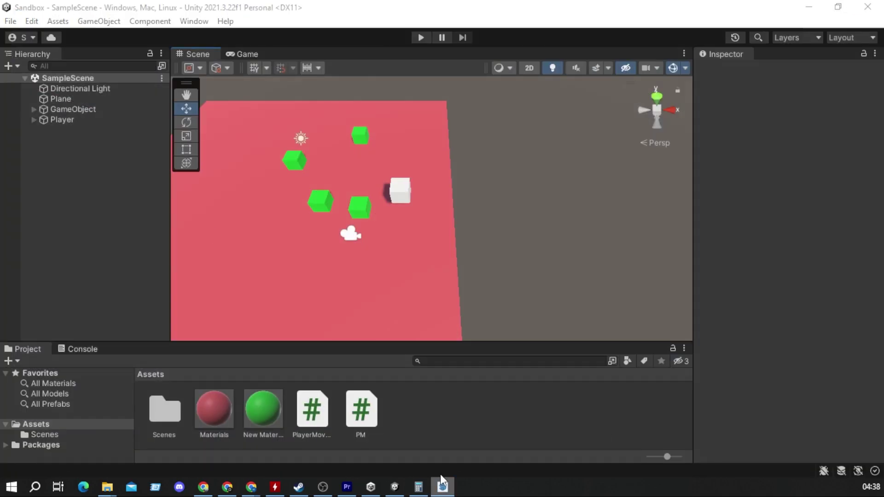
# - Open Lantern.skp in SketchUp Pro 2023 and orbit and pan to a near top-down view
pyautogui.click(441, 481)
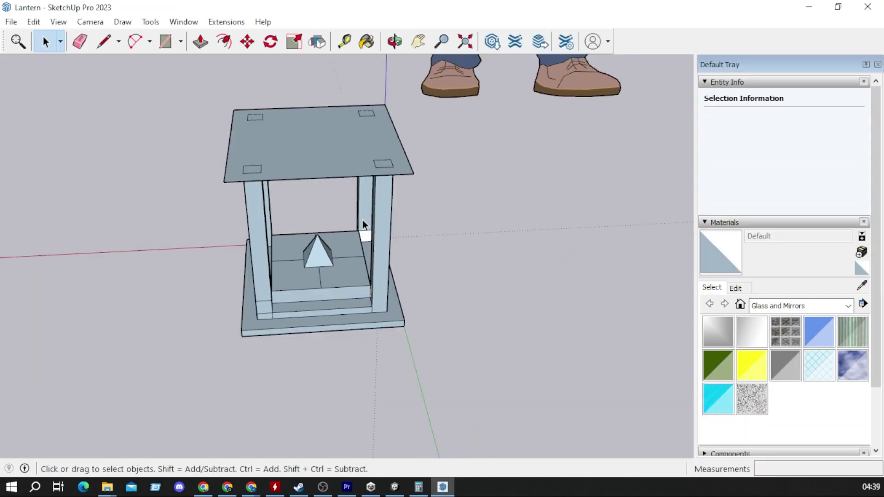
pyautogui.scroll(-5, 363, 220)
pyautogui.moveTo(448, 211); pyautogui.dragTo(428, 235, button='middle')
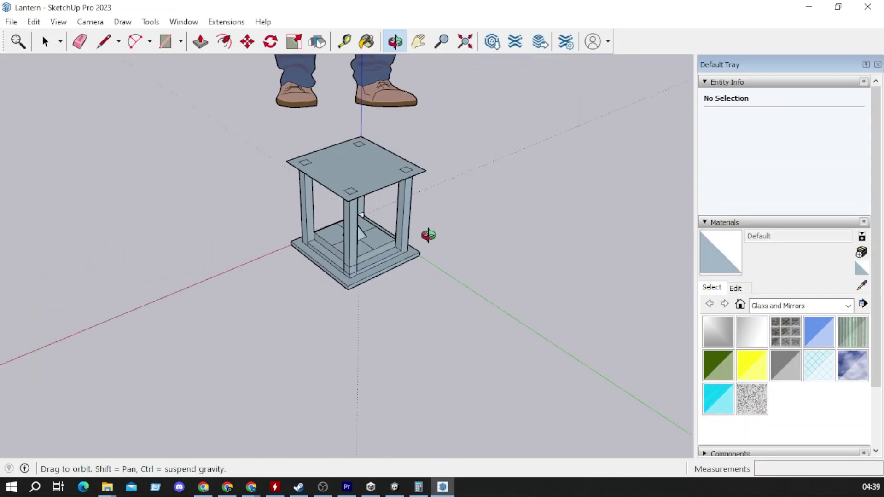
pyautogui.click(418, 42)
pyautogui.moveTo(302, 192); pyautogui.dragTo(325, 204)
pyautogui.scroll(2, 518, 109)
pyautogui.moveTo(517, 108); pyautogui.dragTo(296, 168, button='middle')
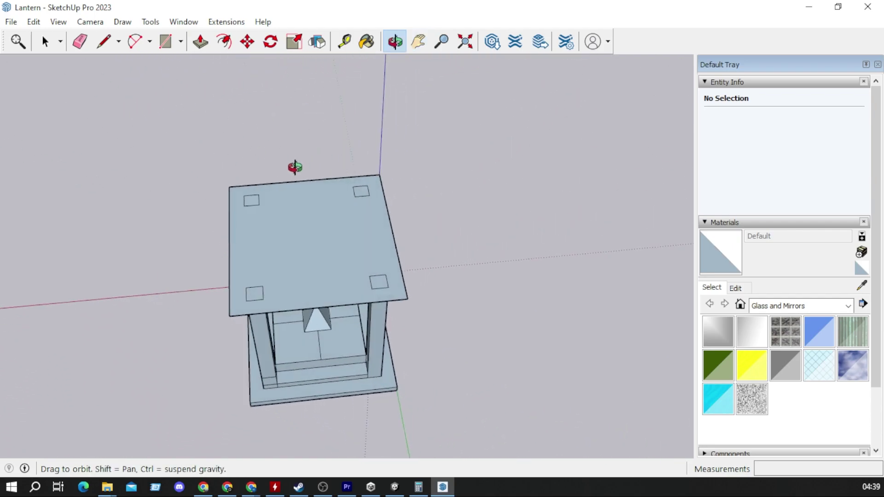
# - Draw a vertical edge up from the roof plate's corner and a top edge along the front
pyautogui.click(104, 42)
pyautogui.moveTo(276, 250); pyautogui.dragTo(445, 214, button='middle')
pyautogui.scroll(3, 346, 285)
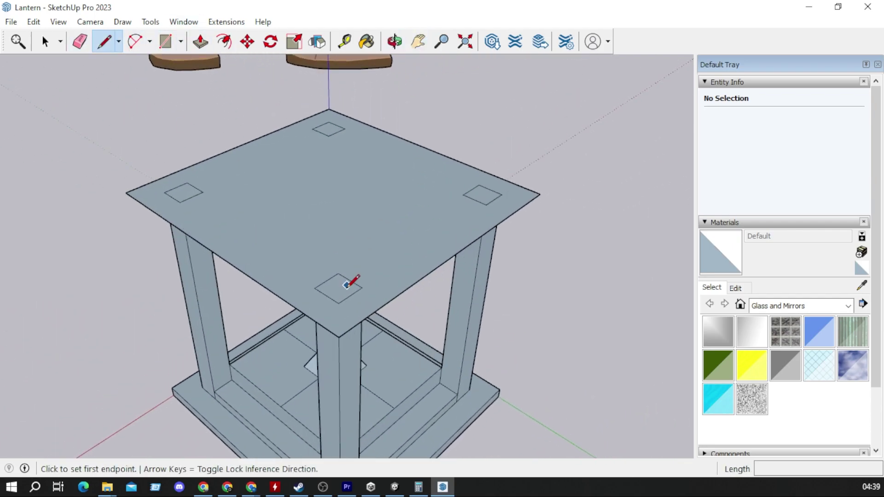
pyautogui.click(339, 338)
pyautogui.moveTo(336, 264)
pyautogui.mouseDown(button='middle')
pyautogui.moveTo(571, 232)
pyautogui.moveTo(638, 162)
pyautogui.mouseUp(button='middle')
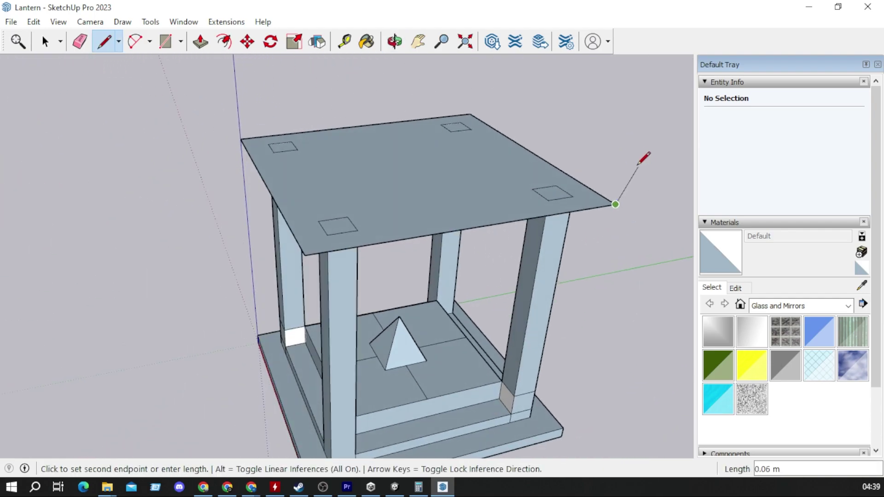
pyautogui.click(624, 163)
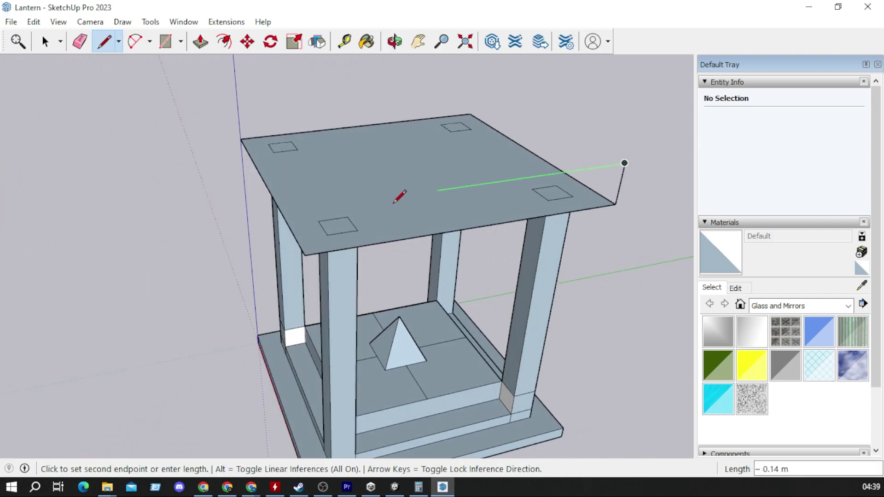
pyautogui.click(337, 205)
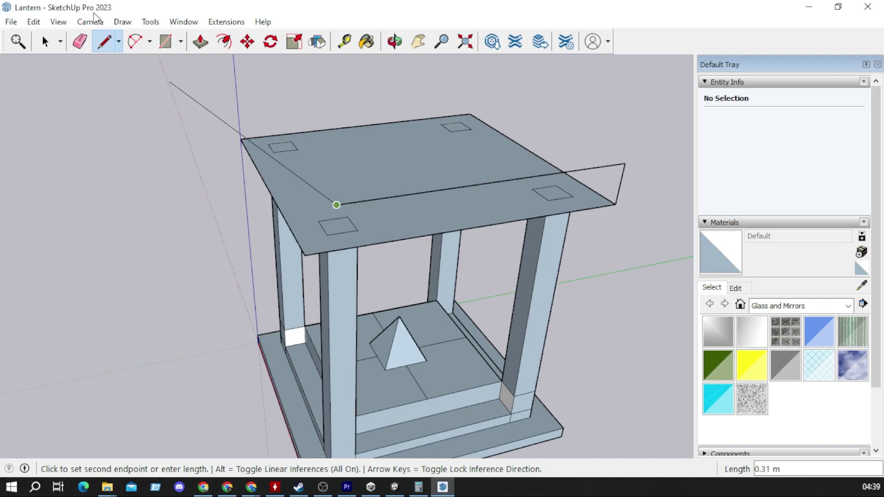
pyautogui.click(104, 42)
# - Close the front and left wall faces above the roof plate
pyautogui.click(305, 255)
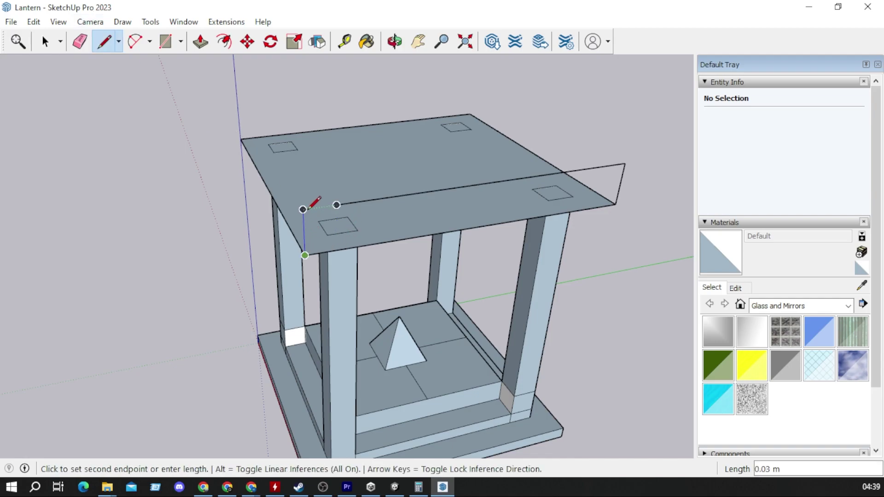
pyautogui.click(336, 205)
pyautogui.click(240, 139)
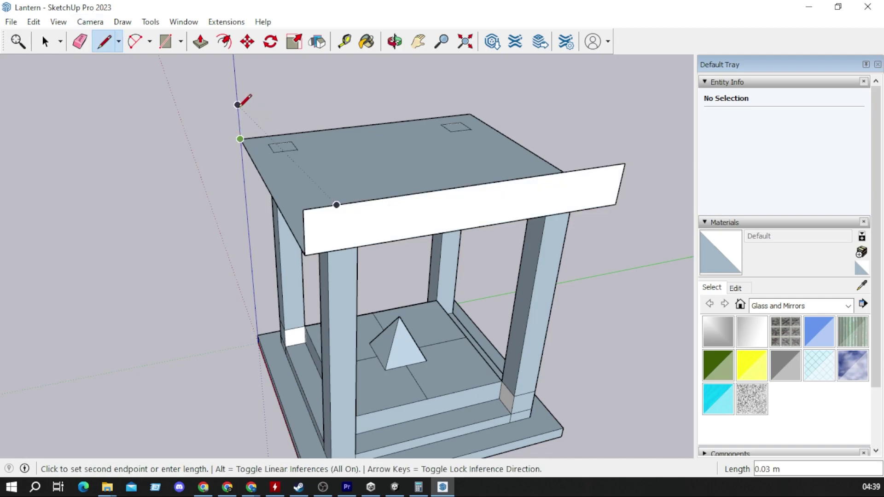
pyautogui.click(238, 105)
pyautogui.click(309, 198)
pyautogui.moveTo(310, 197)
pyautogui.mouseDown(button='middle')
pyautogui.moveTo(424, 125)
pyautogui.moveTo(243, 198)
pyautogui.mouseUp(button='middle')
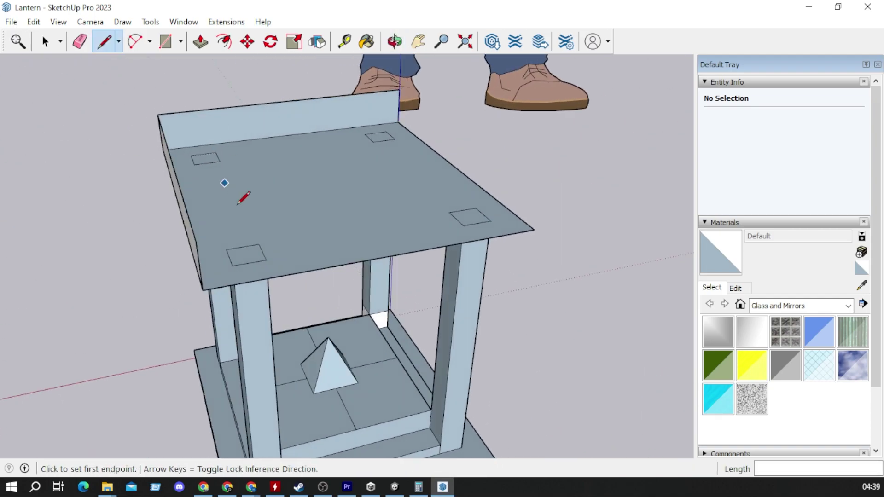
# - Close the last side face and the top face to complete the roof block
pyautogui.click(196, 242)
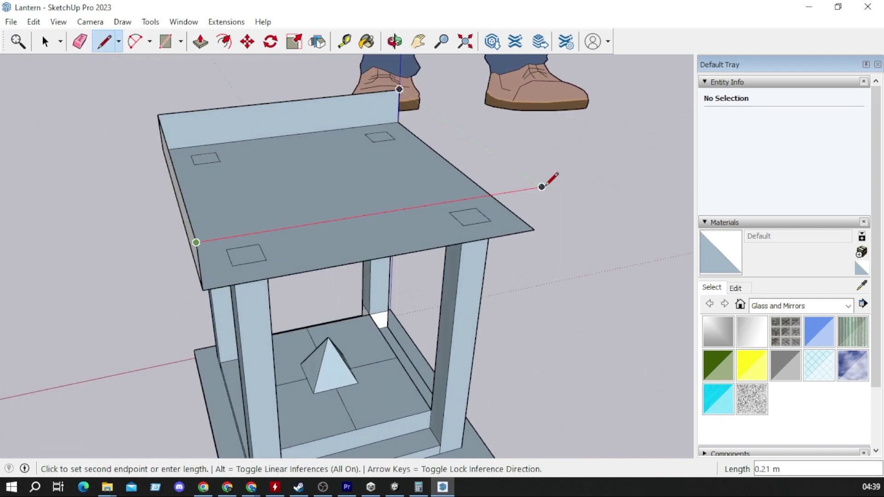
pyautogui.click(542, 187)
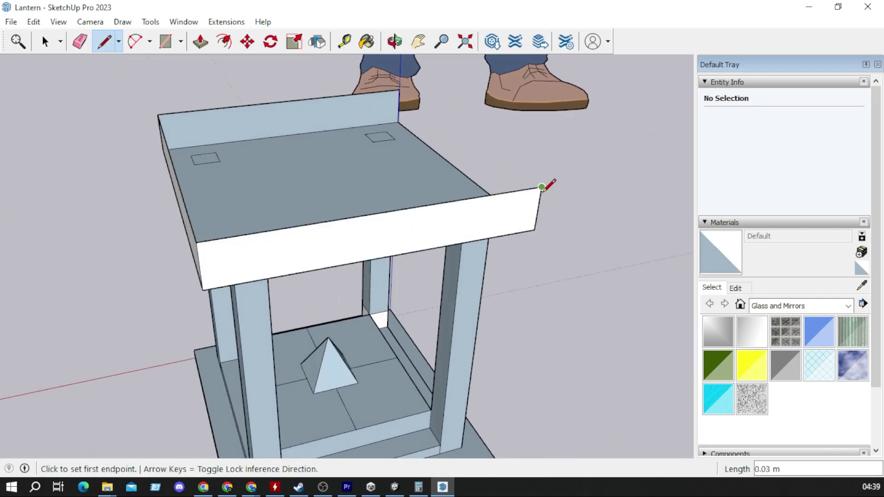
pyautogui.click(410, 97)
pyautogui.scroll(-3, 428, 103)
pyautogui.moveTo(543, 164)
pyautogui.mouseDown(button='middle')
pyautogui.moveTo(405, 124)
pyautogui.moveTo(163, 149)
pyautogui.mouseUp(button='middle')
pyautogui.press('l')
pyautogui.scroll(2, 341, 238)
pyautogui.scroll(3, 361, 246)
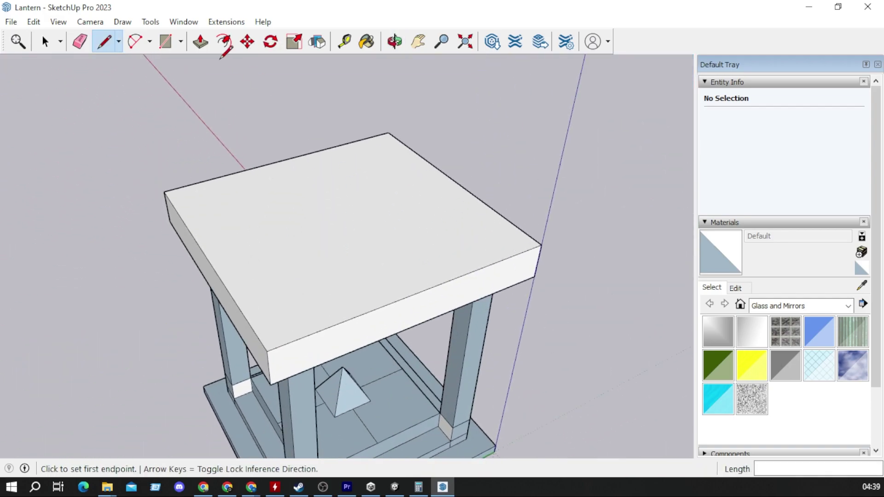
# - Draw a first line across the roof top from its left edge to the right edge
pyautogui.click(200, 46)
pyautogui.click(297, 233)
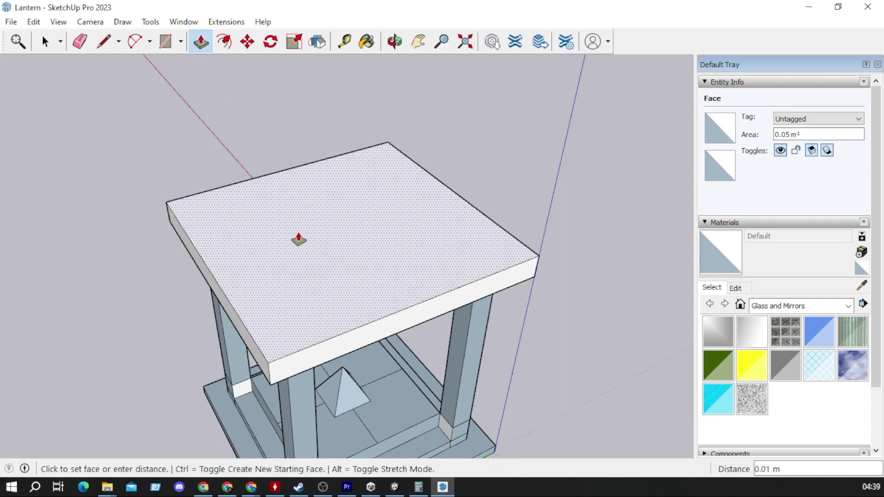
pyautogui.click(104, 42)
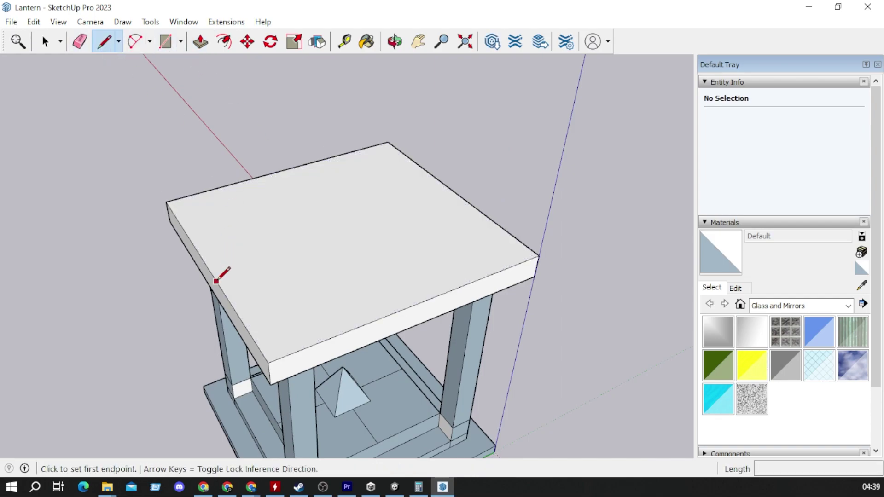
pyautogui.click(208, 270)
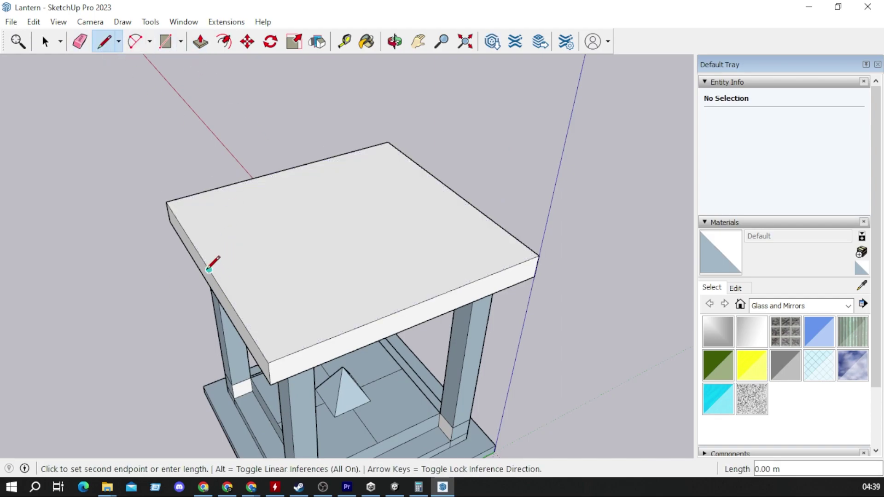
pyautogui.click(461, 194)
pyautogui.scroll(2, 496, 172)
pyautogui.moveTo(496, 172); pyautogui.dragTo(359, 268, button='middle')
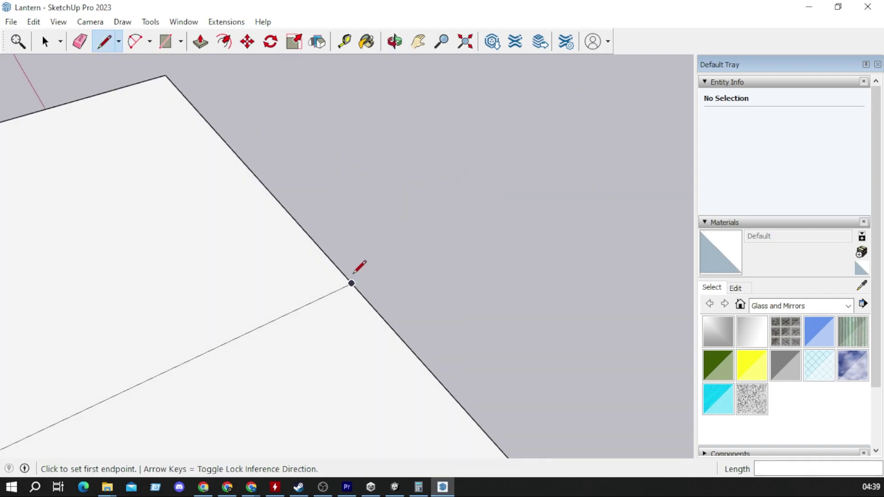
pyautogui.scroll(-2, 360, 268)
# - Draw two more parallel lines across the tabletop to outline a narrow strip
pyautogui.click(351, 279)
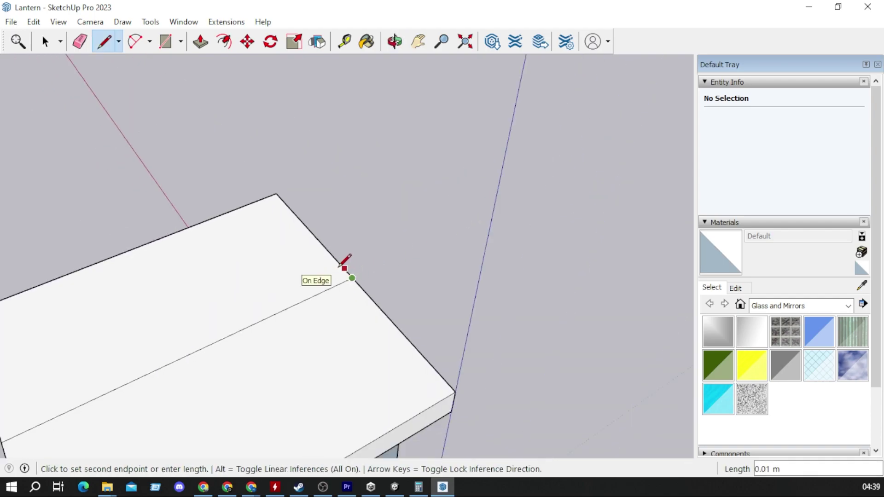
pyautogui.press('Escape')
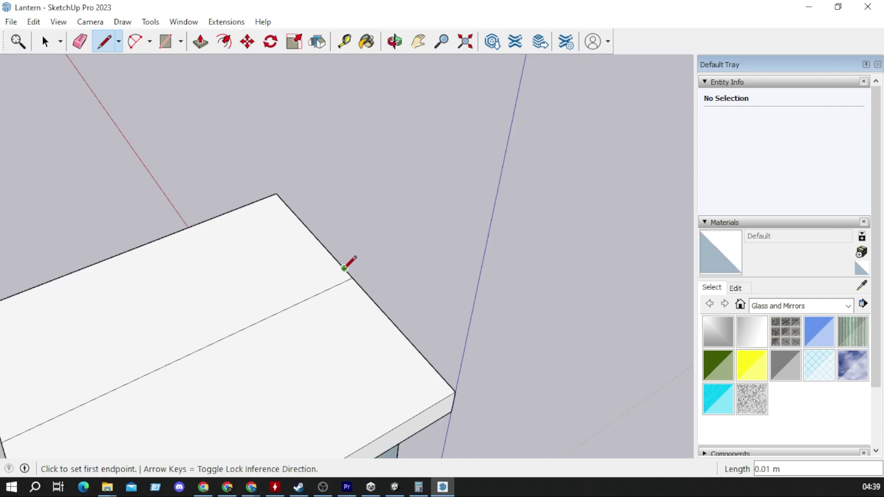
pyautogui.click(345, 268)
pyautogui.scroll(-3, 344, 268)
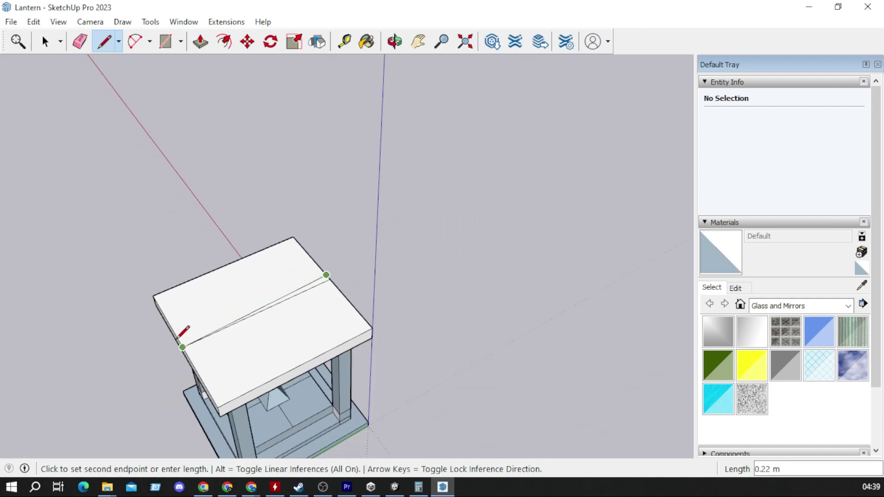
pyautogui.scroll(2, 180, 336)
pyautogui.scroll(1, 179, 337)
pyautogui.click(196, 353)
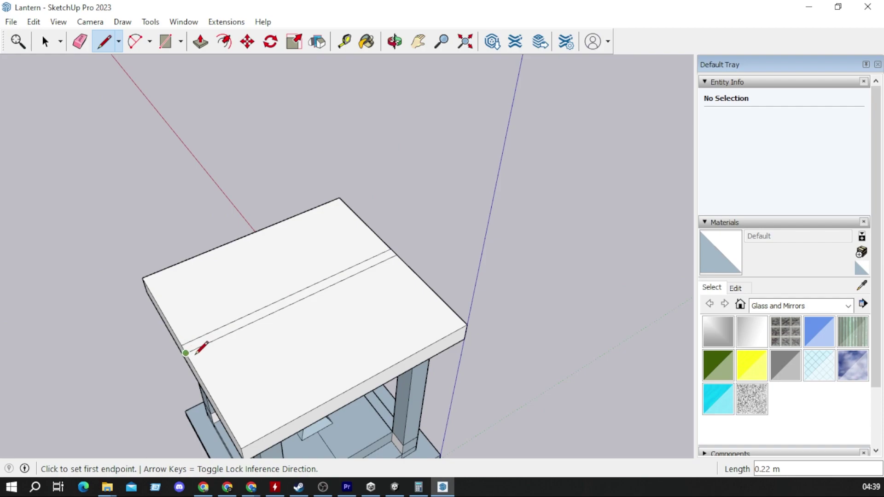
pyautogui.scroll(2, 196, 353)
pyautogui.scroll(2, 184, 352)
pyautogui.click(180, 345)
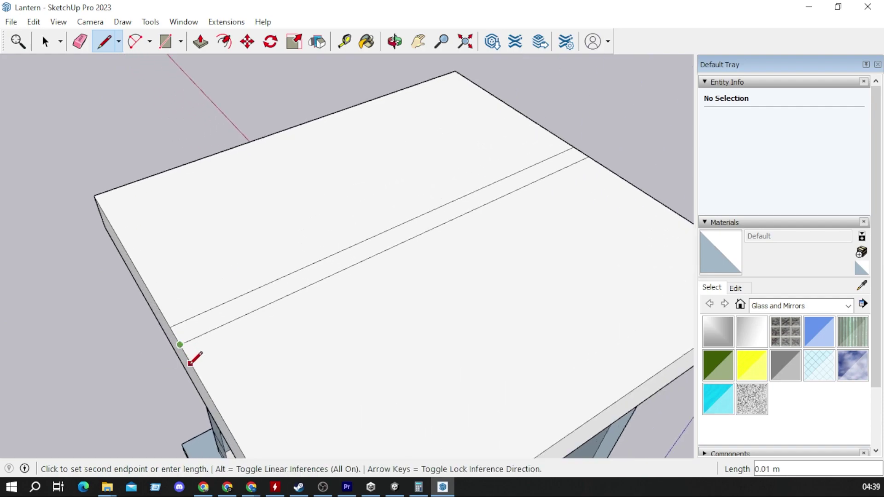
pyautogui.press('Escape')
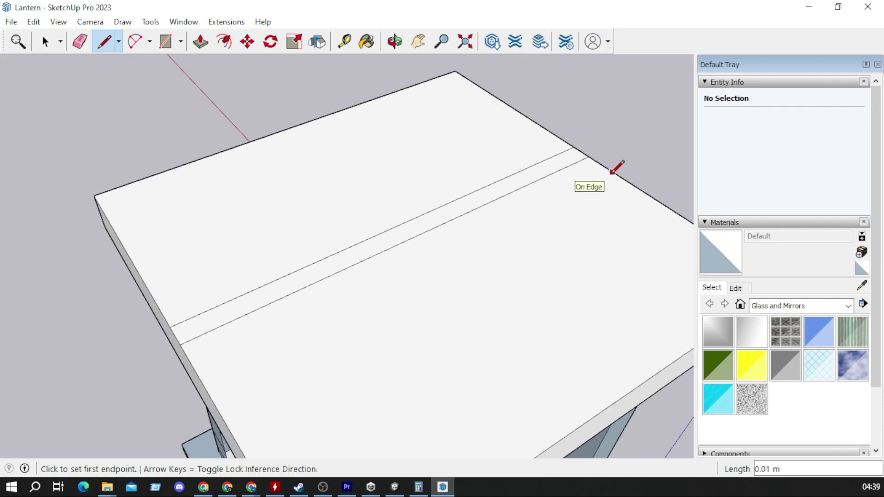
pyautogui.click(612, 172)
pyautogui.click(193, 360)
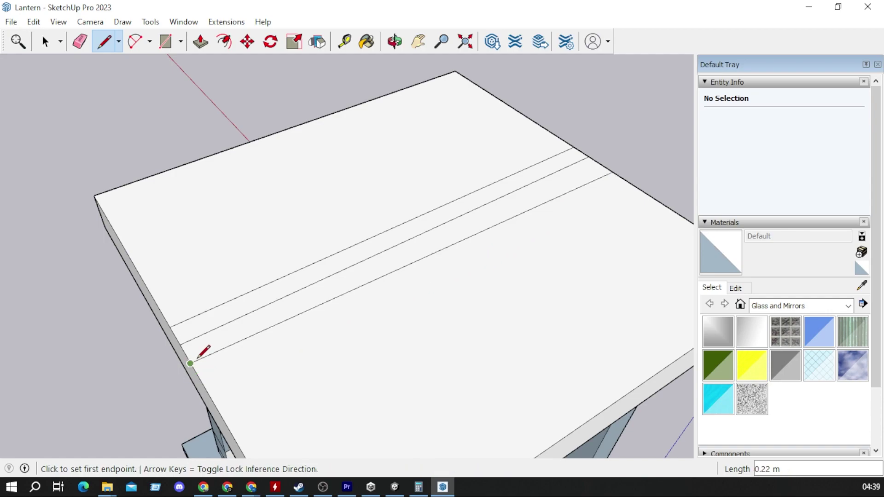
# - Draw cross lines at the strip's near end to close a small square
pyautogui.click(198, 358)
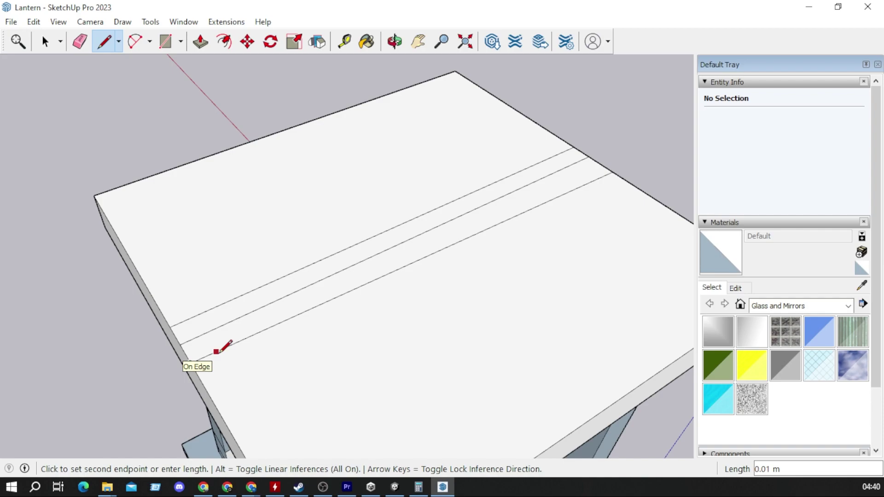
pyautogui.click(216, 352)
pyautogui.click(194, 317)
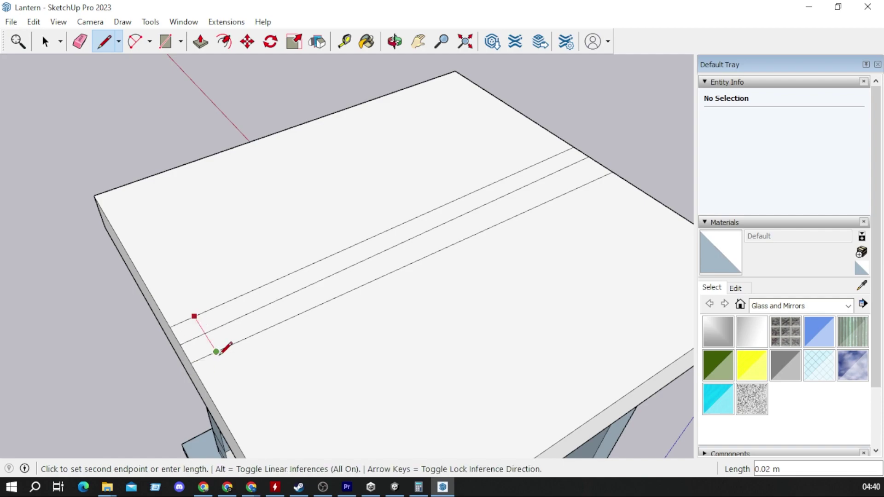
pyautogui.click(216, 352)
pyautogui.click(194, 317)
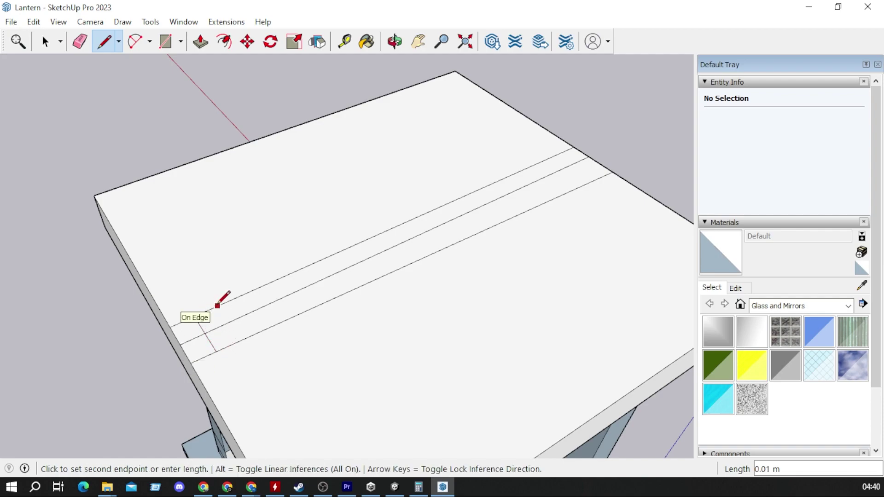
pyautogui.click(217, 306)
pyautogui.click(217, 306)
pyautogui.click(240, 341)
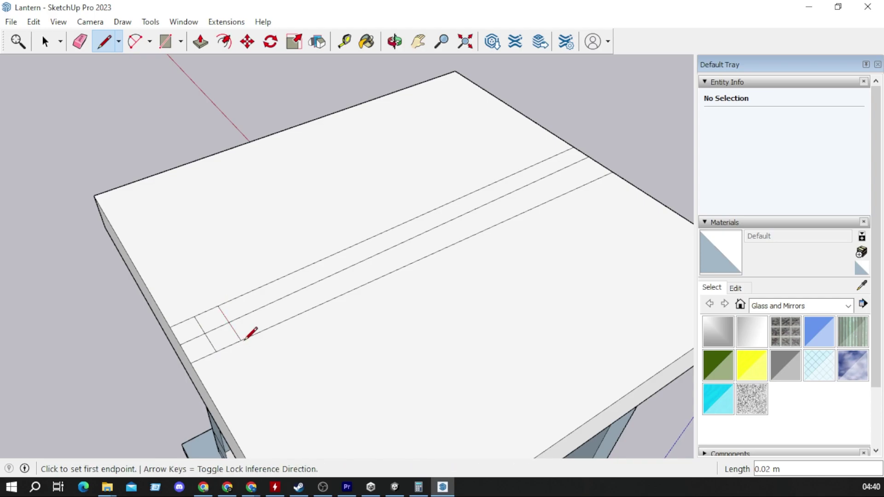
# - Draw cross lines at the strip's far end to form the second small square
pyautogui.moveTo(603, 247); pyautogui.dragTo(441, 318, button='middle')
pyautogui.scroll(1, 441, 318)
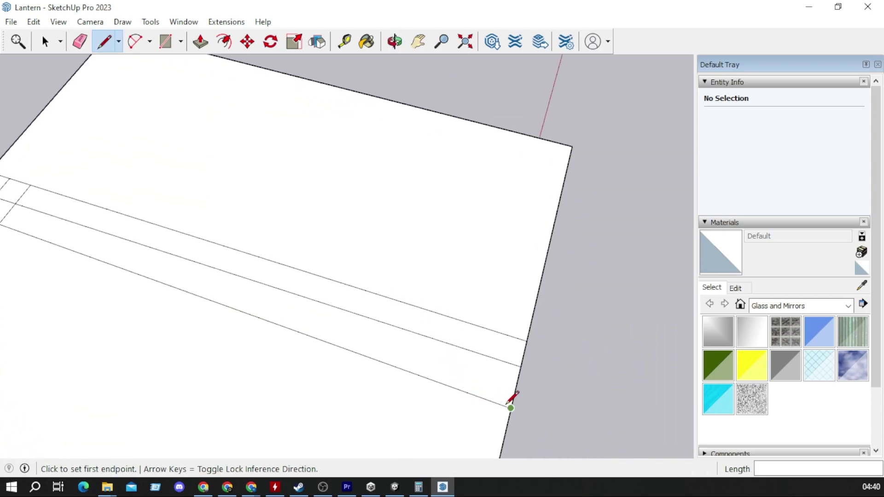
pyautogui.click(511, 408)
pyautogui.press('Escape')
pyautogui.click(482, 397)
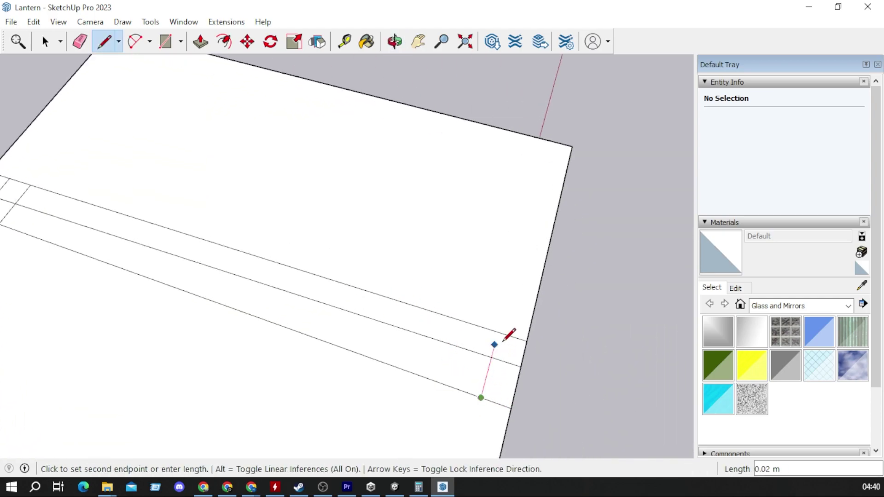
pyautogui.click(500, 332)
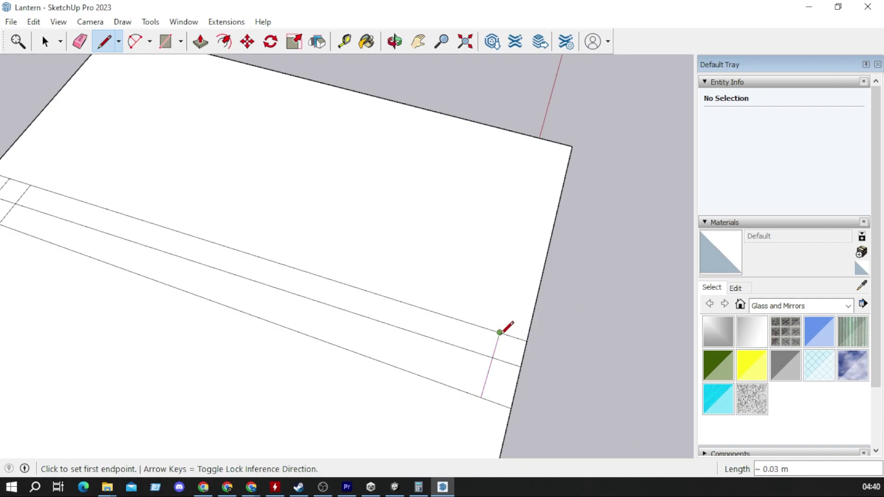
pyautogui.click(482, 397)
pyautogui.click(497, 331)
pyautogui.click(497, 331)
pyautogui.press('Escape')
pyautogui.click(470, 323)
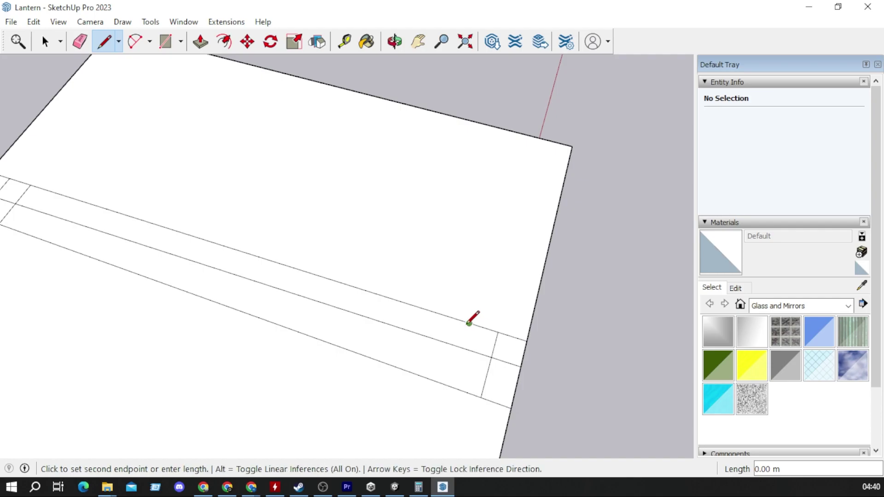
pyautogui.click(452, 386)
# - Draw a line along the strip from its top end
pyautogui.scroll(-5, 513, 308)
pyautogui.moveTo(513, 308)
pyautogui.mouseDown(button='middle')
pyautogui.moveTo(211, 253)
pyautogui.moveTo(259, 243)
pyautogui.moveTo(225, 184)
pyautogui.moveTo(233, 164)
pyautogui.moveTo(264, 164)
pyautogui.moveTo(244, 209)
pyautogui.mouseUp(button='middle')
pyautogui.scroll(5, 205, 223)
pyautogui.click(235, 85)
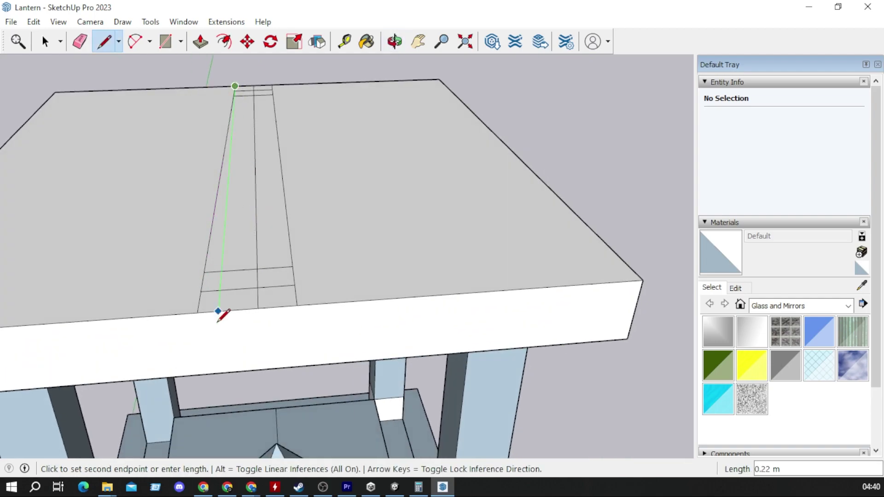
pyautogui.click(218, 311)
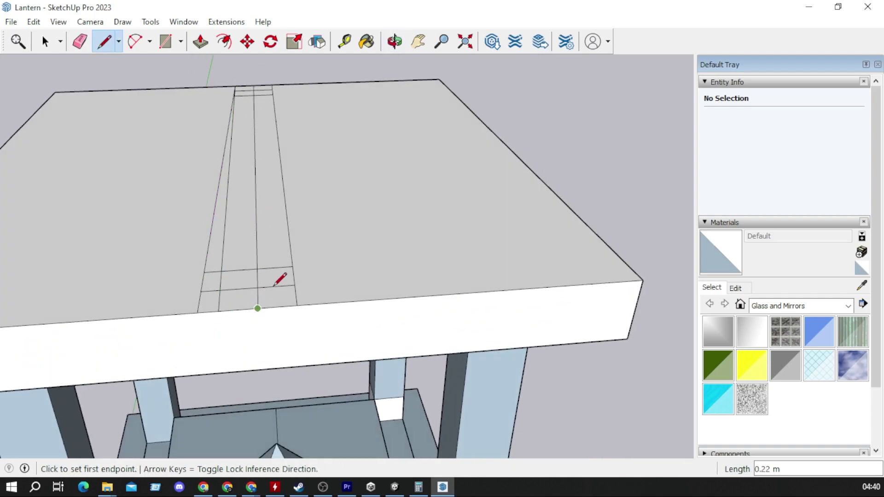
# - Erase the stray slanted edge and leftover short edge segments with the Eraser
pyautogui.click(80, 42)
pyautogui.moveTo(202, 262); pyautogui.dragTo(206, 276)
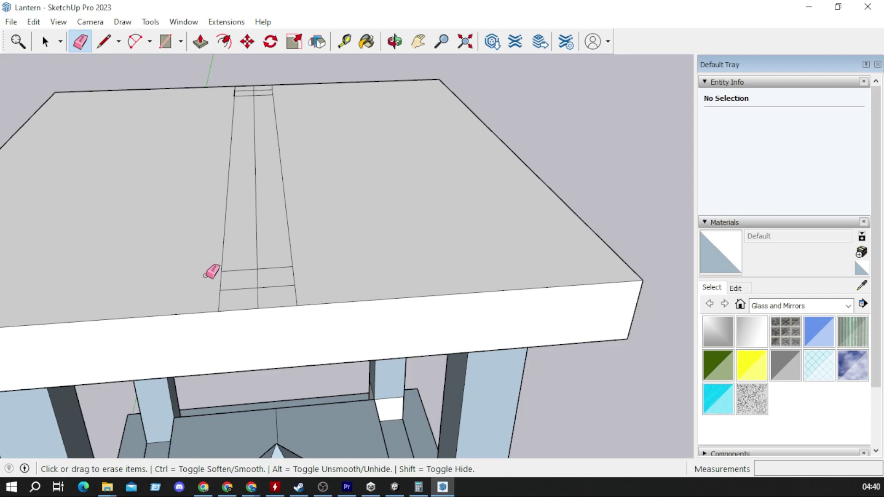
pyautogui.scroll(3, 226, 94)
pyautogui.scroll(3, 229, 94)
pyautogui.scroll(2, 235, 94)
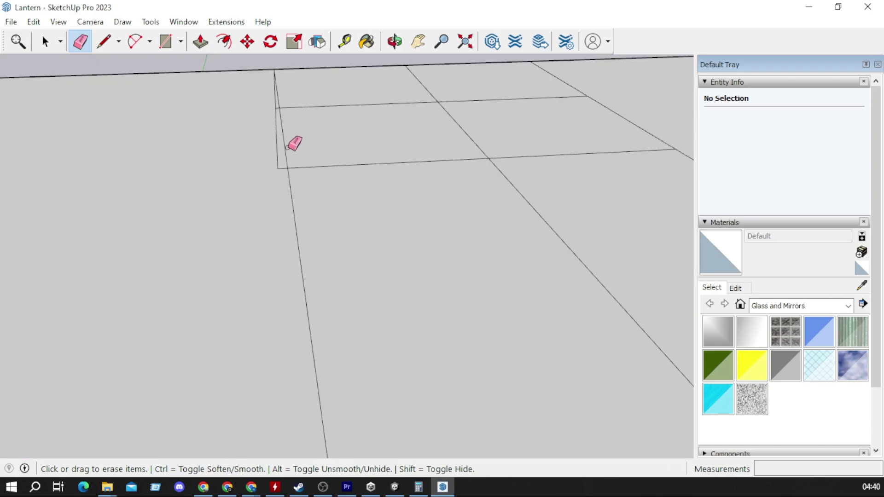
pyautogui.moveTo(278, 162); pyautogui.dragTo(278, 168)
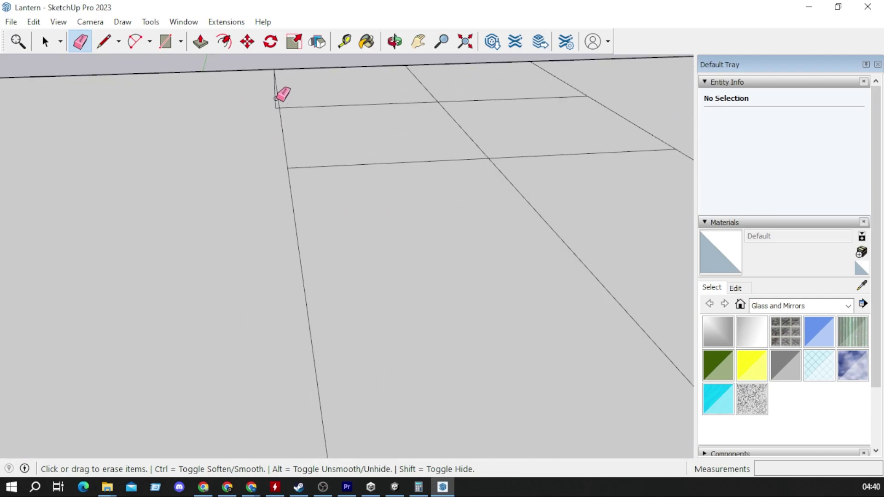
pyautogui.moveTo(276, 98); pyautogui.dragTo(281, 107)
pyautogui.scroll(-3, 293, 170)
pyautogui.scroll(-2, 291, 174)
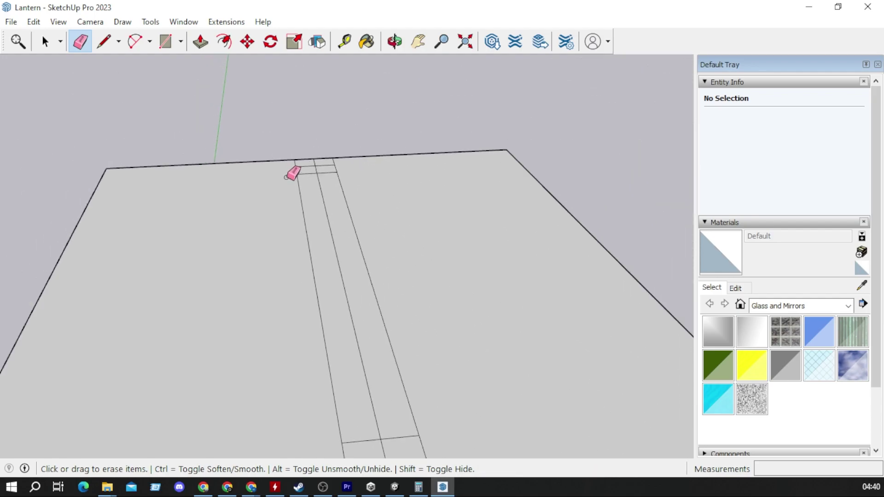
pyautogui.scroll(-3, 322, 207)
pyautogui.scroll(2, 343, 239)
pyautogui.moveTo(335, 247); pyautogui.dragTo(336, 282, button='middle')
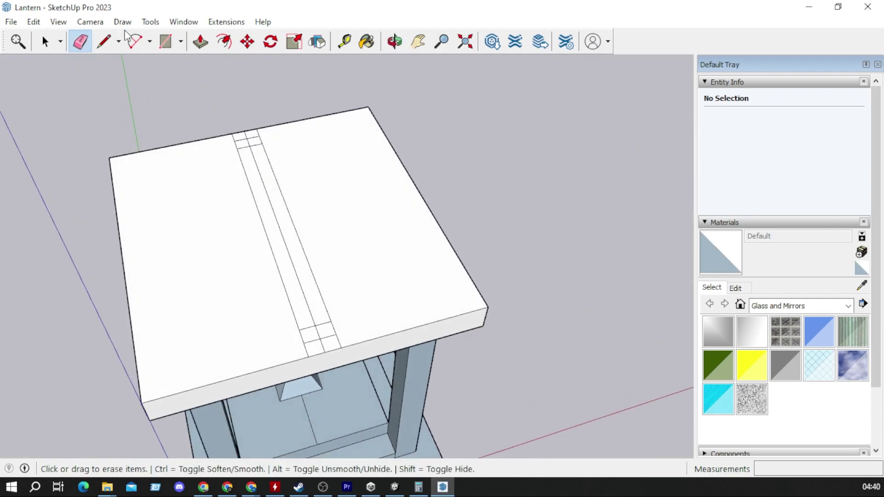
# - Push/pull both end squares up into posts of matching height
pyautogui.click(200, 42)
pyautogui.click(308, 334)
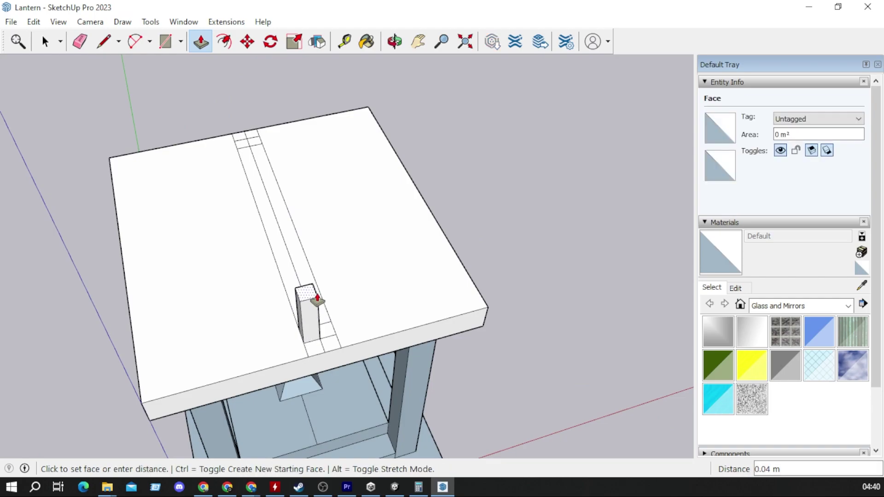
pyautogui.click(317, 300)
pyautogui.click(310, 297)
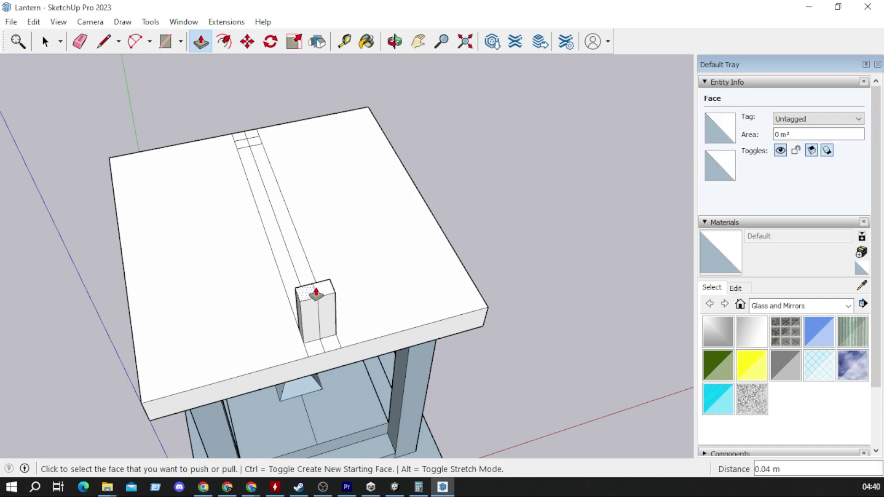
pyautogui.moveTo(310, 296)
pyautogui.mouseDown(button='middle')
pyautogui.moveTo(236, 216)
pyautogui.moveTo(520, 78)
pyautogui.moveTo(602, 188)
pyautogui.mouseUp(button='middle')
pyautogui.scroll(5, 251, 244)
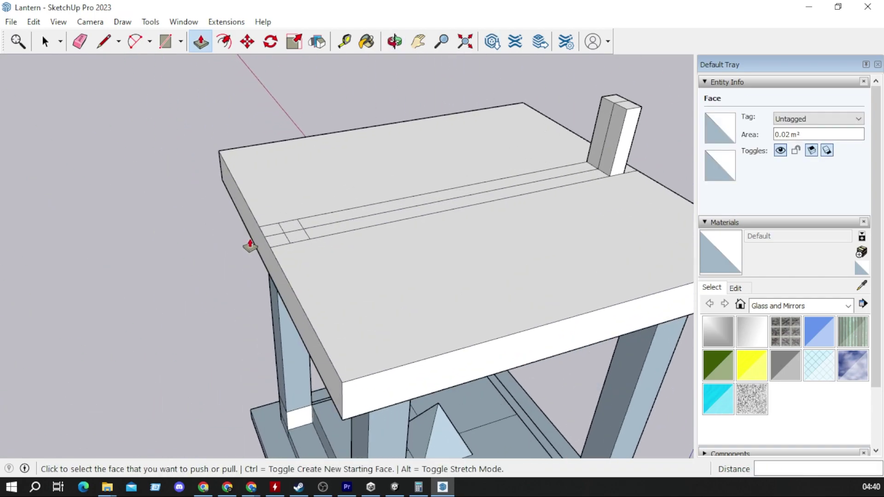
pyautogui.click(294, 234)
pyautogui.click(620, 115)
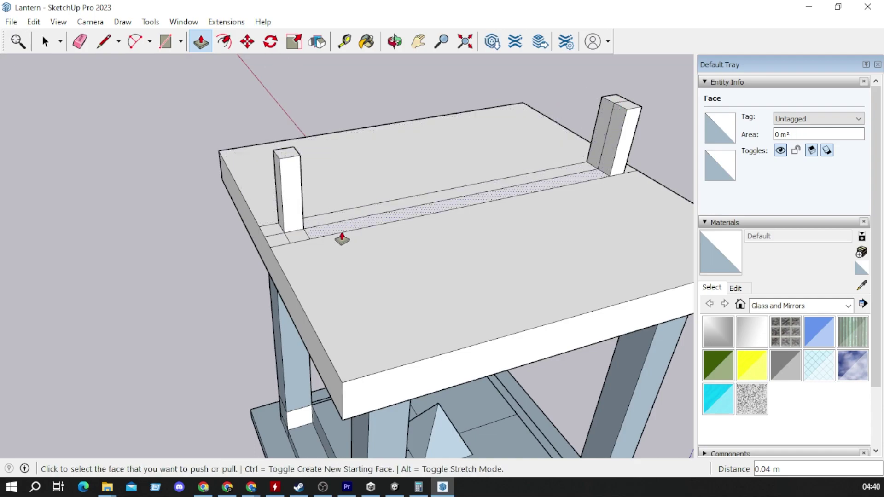
pyautogui.click(305, 242)
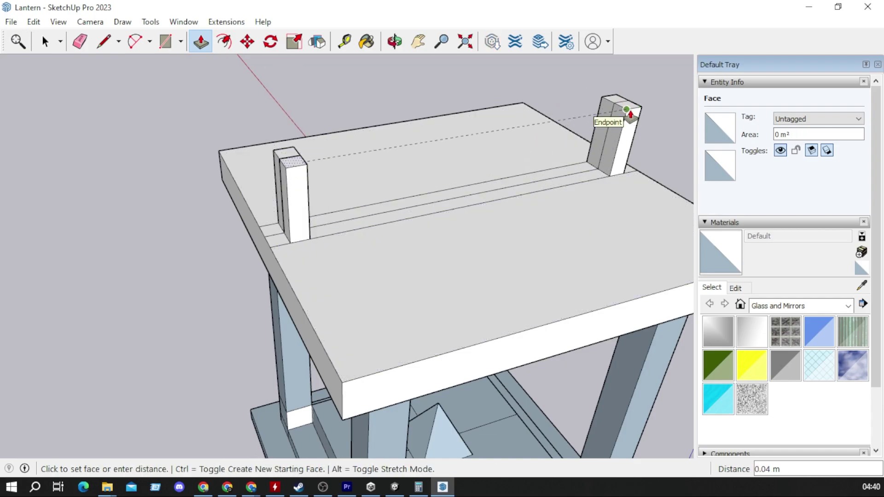
pyautogui.click(630, 114)
pyautogui.moveTo(592, 158); pyautogui.dragTo(357, 192, button='middle')
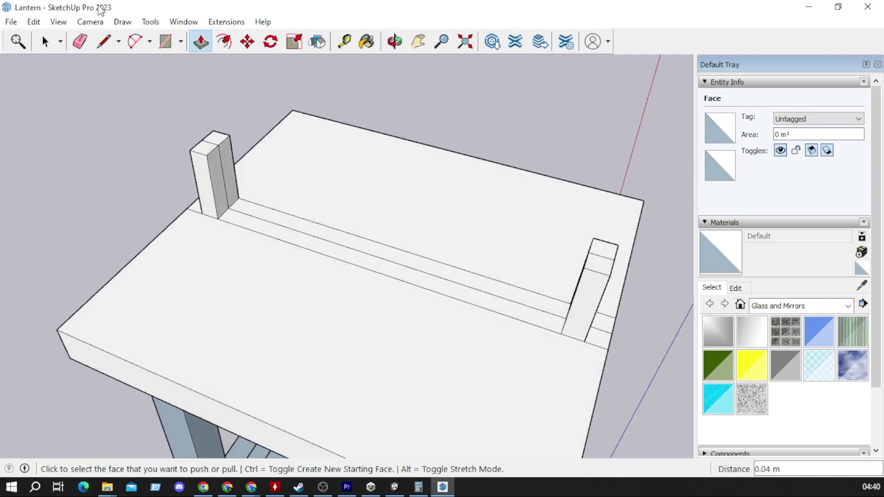
# - Draw lines between the post corners to form a panel across the back
pyautogui.click(104, 42)
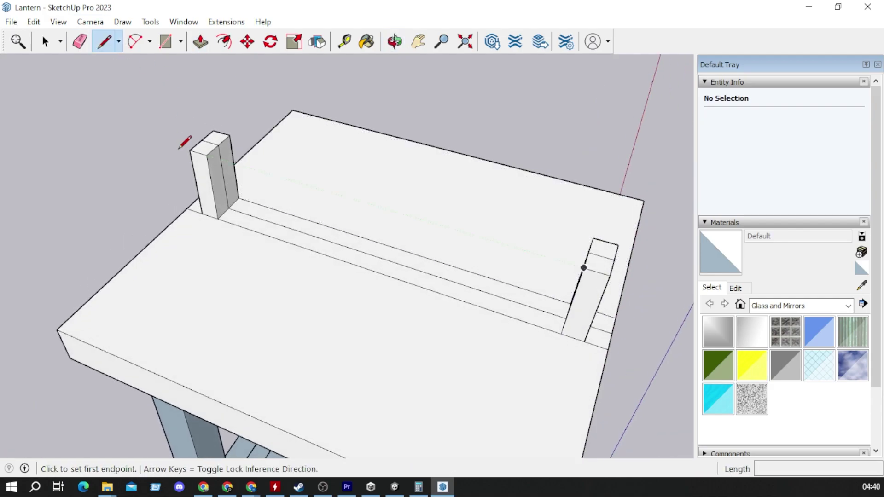
pyautogui.click(213, 130)
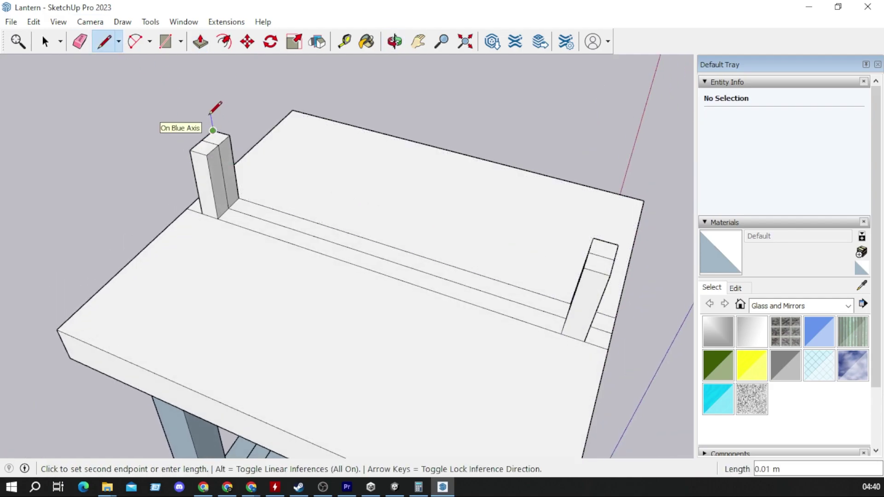
pyautogui.moveTo(213, 109); pyautogui.dragTo(728, 256, button='middle')
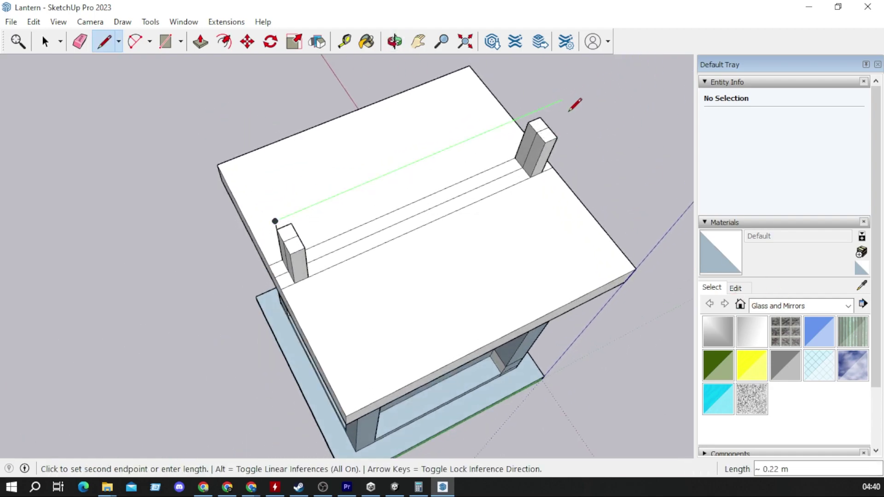
pyautogui.moveTo(573, 103); pyautogui.dragTo(493, 197, button='middle')
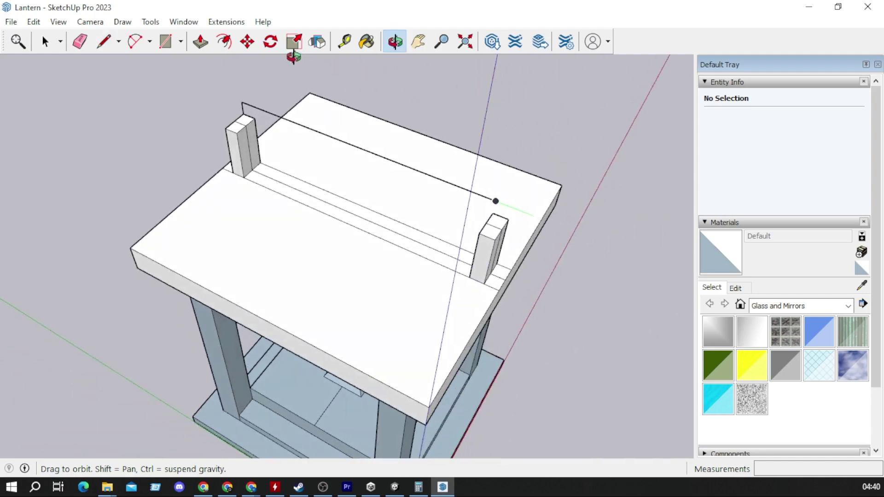
pyautogui.scroll(3, 511, 240)
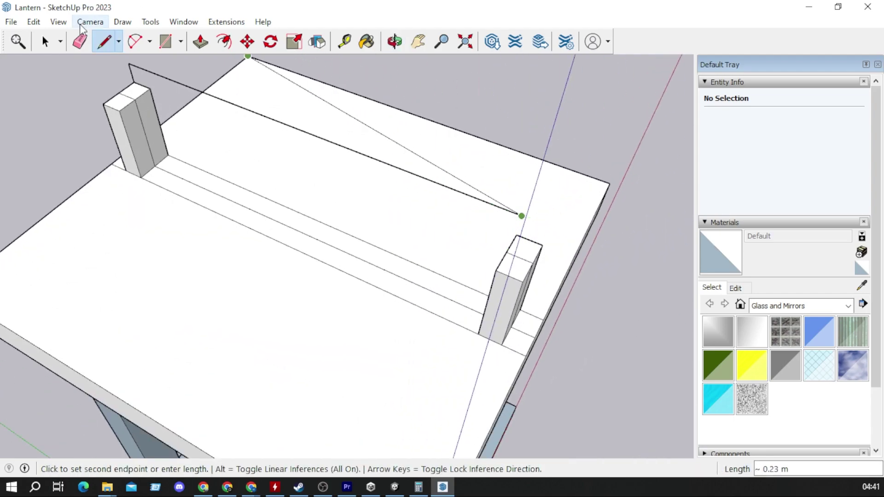
pyautogui.press('Escape')
pyautogui.click(543, 246)
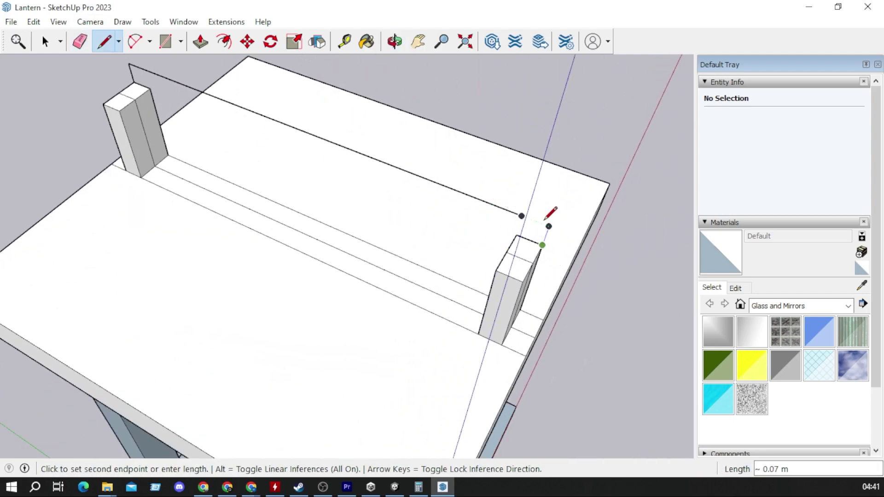
pyautogui.click(549, 227)
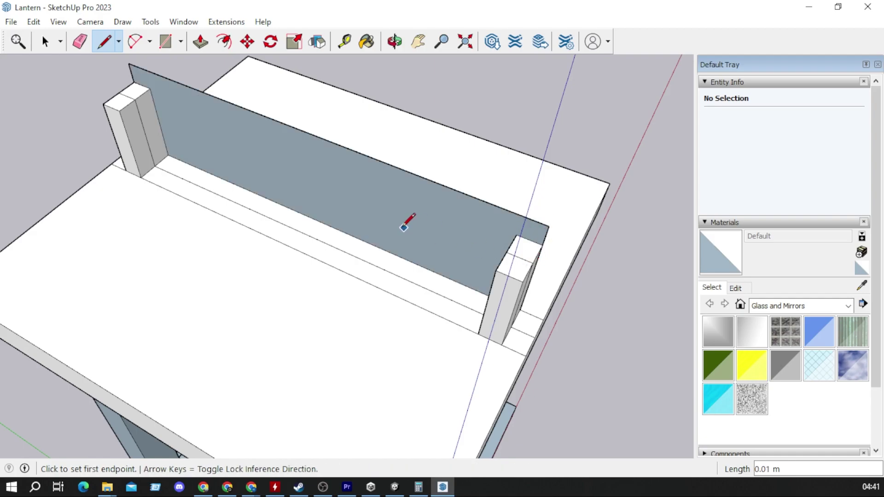
pyautogui.click(150, 88)
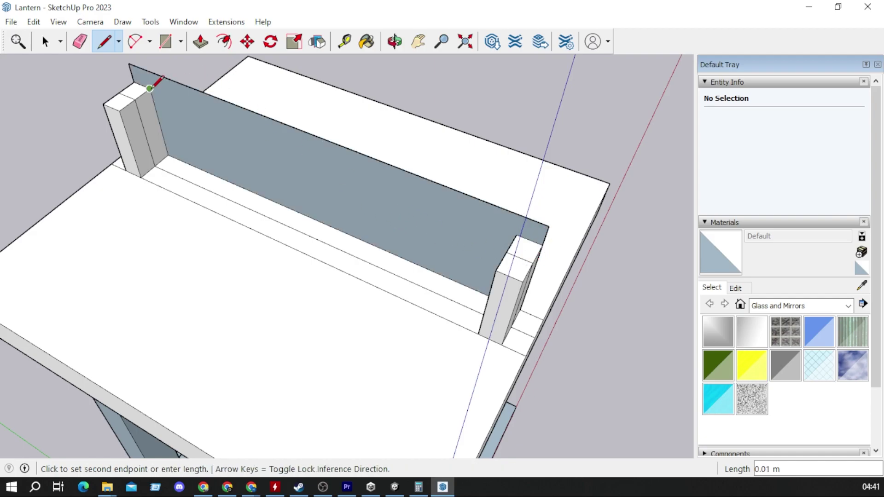
pyautogui.click(517, 235)
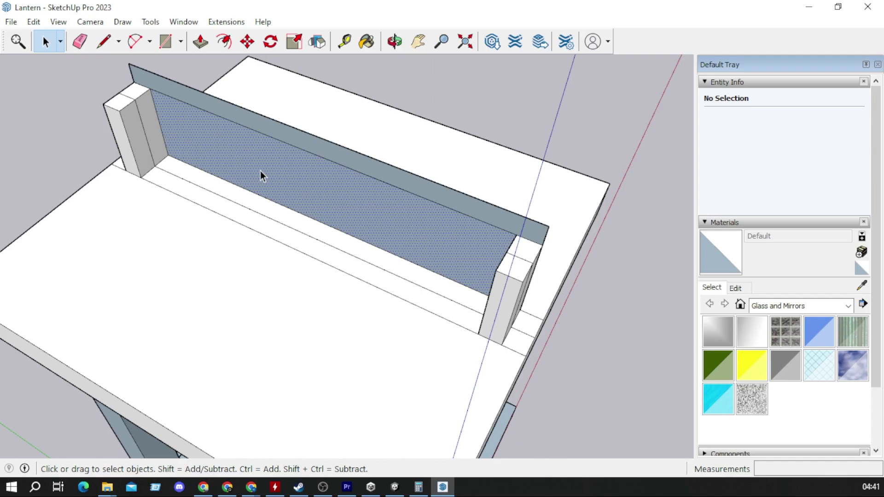
# - Delete the stray back-wall face and redraw the beam's back and left-end edges
pyautogui.click(260, 176)
pyautogui.press('Delete')
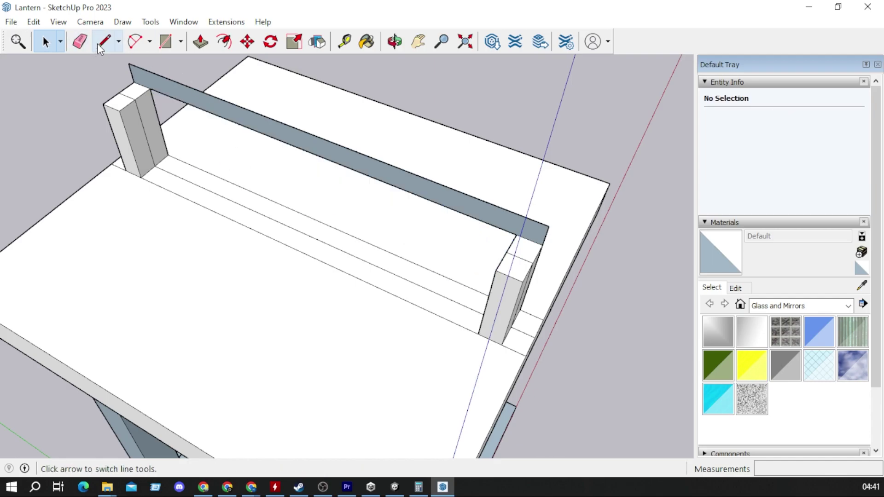
pyautogui.click(99, 44)
pyautogui.click(119, 111)
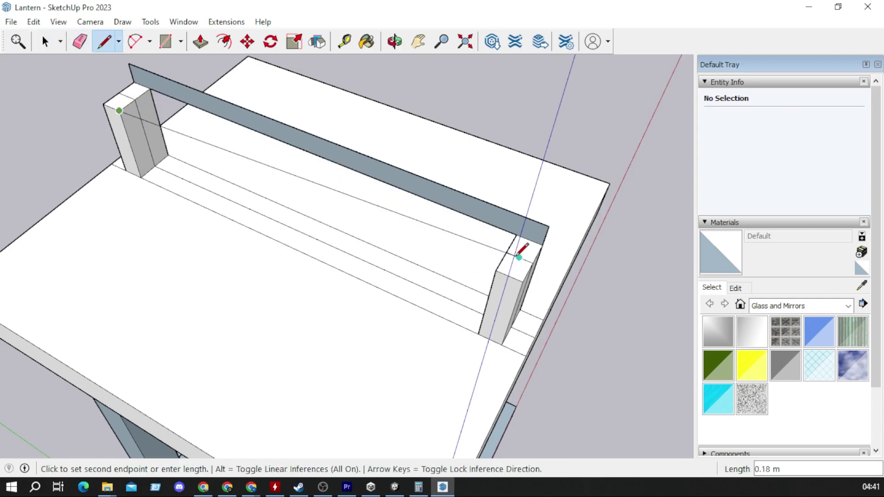
pyautogui.click(497, 271)
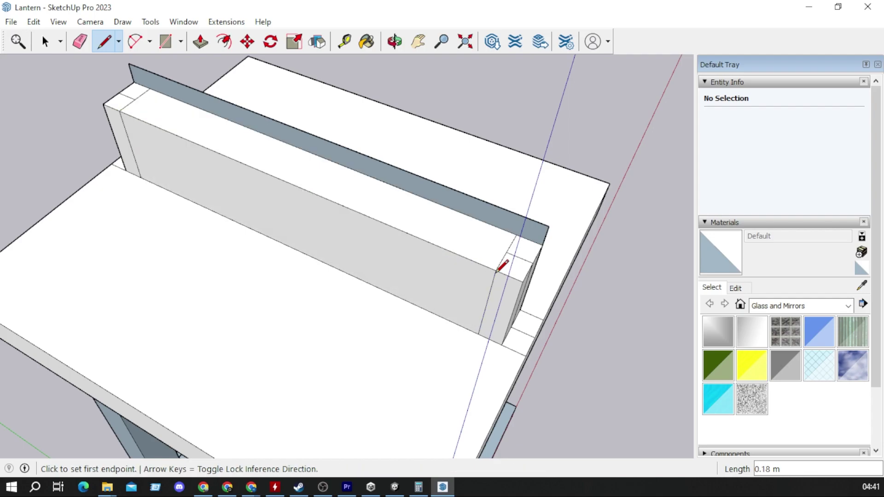
pyautogui.click(110, 98)
pyautogui.click(97, 86)
pyautogui.click(129, 65)
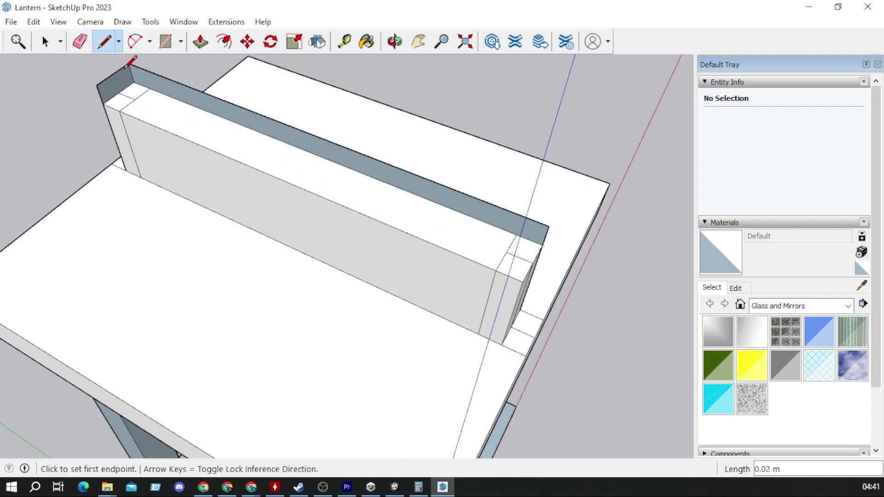
# - Trace the beam's top and right-end edges to close the block, then return to Select
pyautogui.click(97, 85)
pyautogui.moveTo(97, 85)
pyautogui.mouseDown(button='middle')
pyautogui.moveTo(558, 245)
pyautogui.moveTo(651, 142)
pyautogui.mouseUp(button='middle')
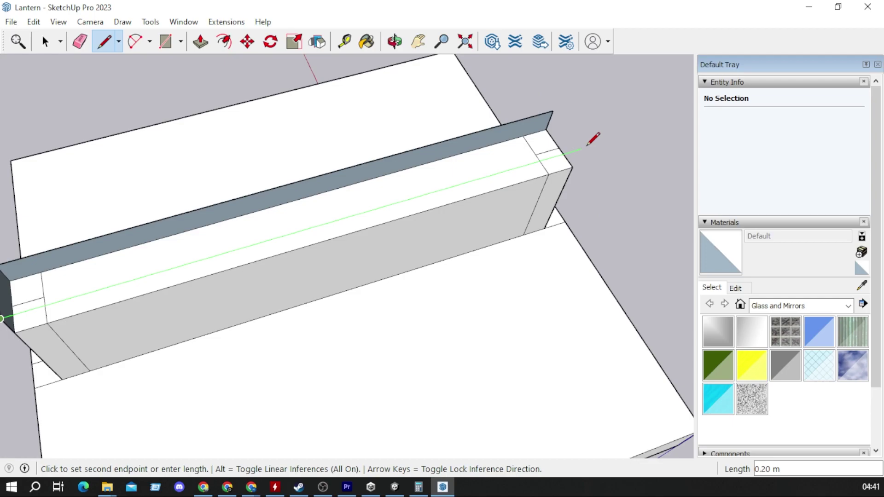
pyautogui.click(505, 172)
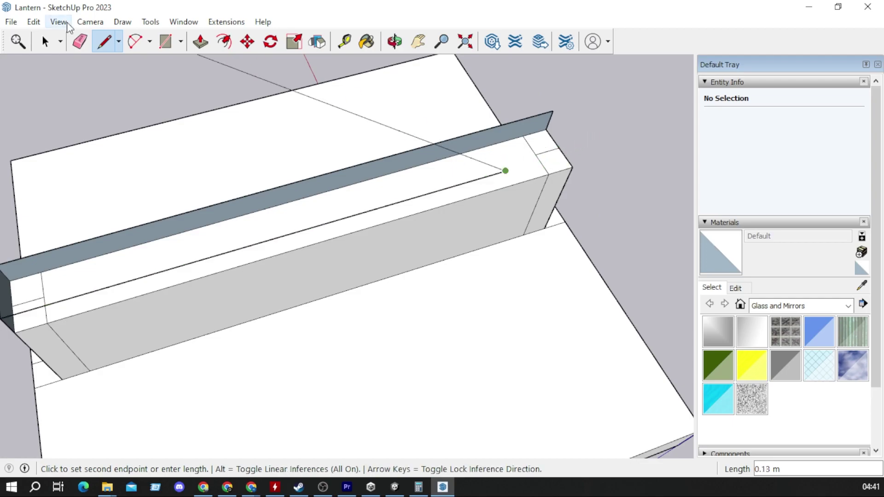
pyautogui.click(104, 41)
pyautogui.click(572, 167)
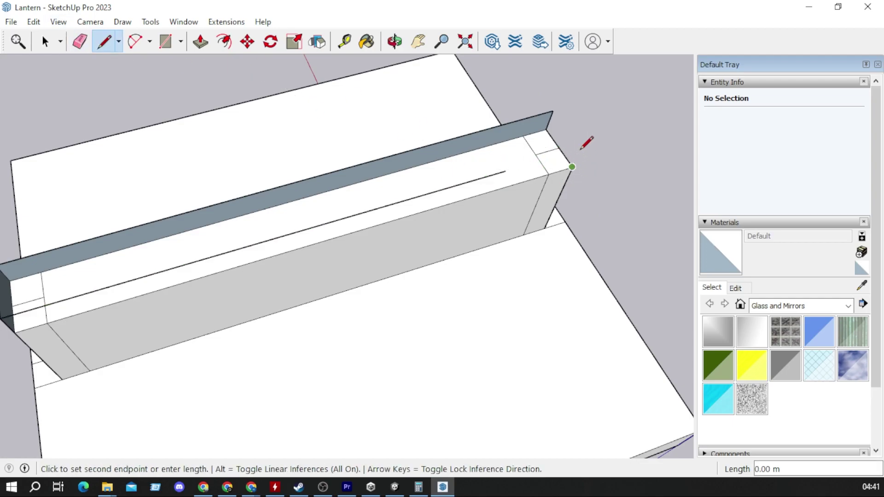
pyautogui.click(553, 111)
pyautogui.click(580, 148)
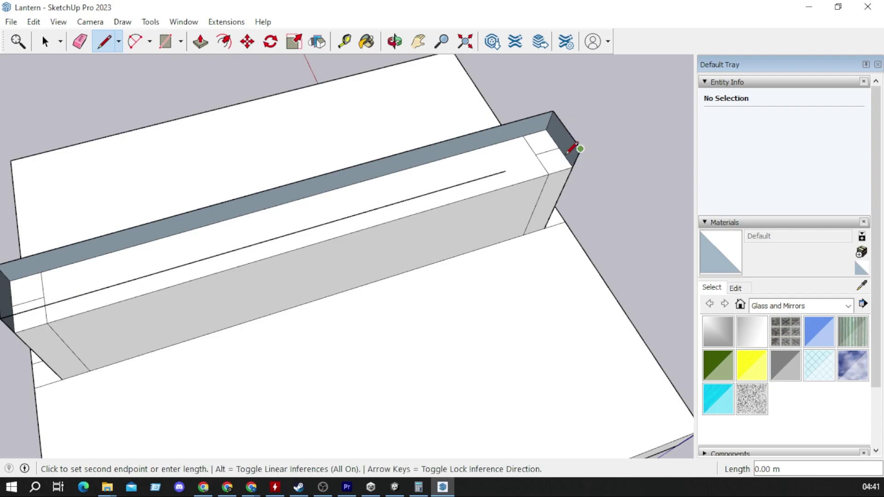
pyautogui.click(507, 170)
pyautogui.click(45, 41)
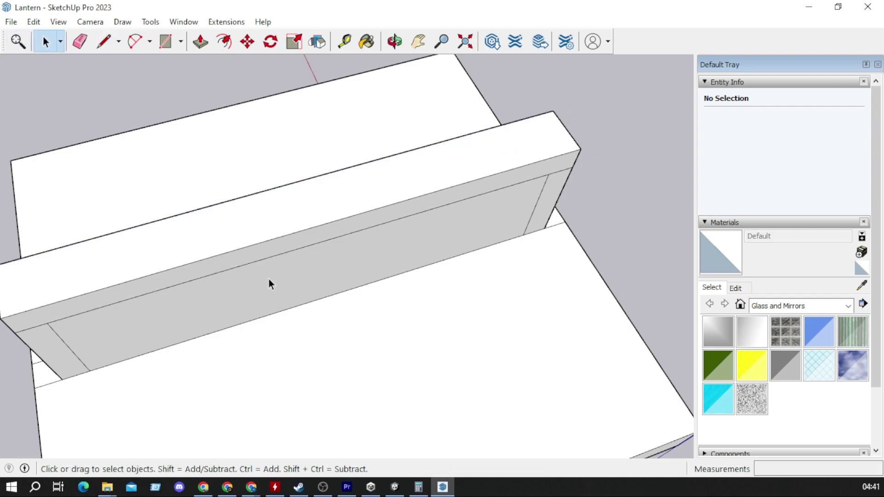
# - Zoom out, pan, and orbit to a high view centred on the whole lantern top
pyautogui.moveTo(269, 279)
pyautogui.mouseDown(button='middle')
pyautogui.moveTo(375, 183)
pyautogui.moveTo(331, 153)
pyautogui.mouseUp(button='middle')
pyautogui.scroll(-5, 332, 153)
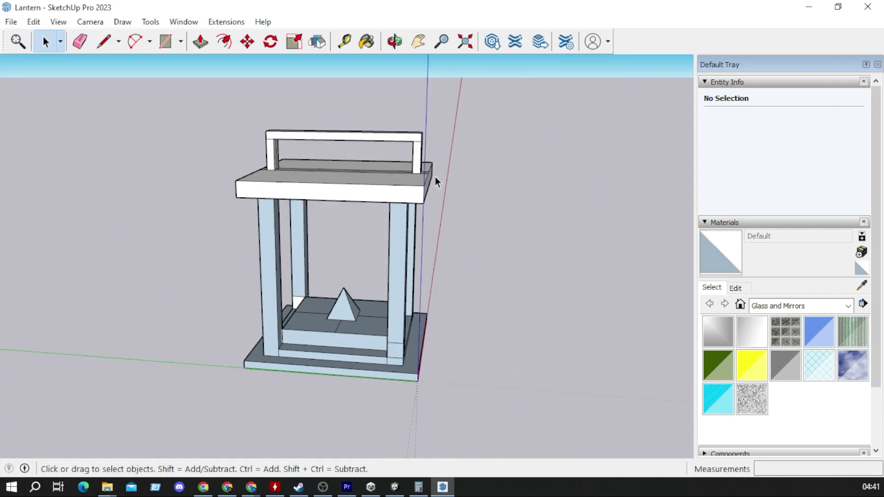
pyautogui.moveTo(435, 177)
pyautogui.mouseDown(button='middle')
pyautogui.moveTo(247, 161)
pyautogui.moveTo(450, 197)
pyautogui.moveTo(115, 197)
pyautogui.mouseUp(button='middle')
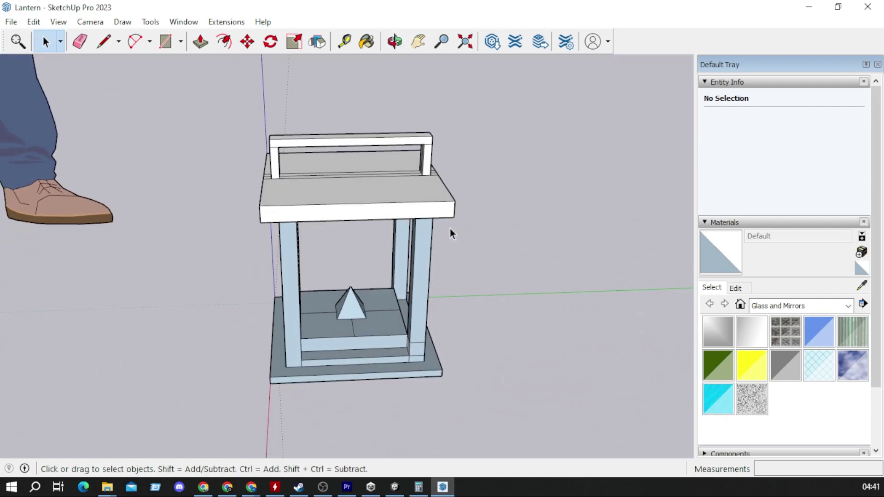
pyautogui.moveTo(450, 233)
pyautogui.mouseDown(button='middle')
pyautogui.moveTo(193, 252)
pyautogui.moveTo(355, 257)
pyautogui.moveTo(475, 168)
pyautogui.moveTo(235, 152)
pyautogui.moveTo(230, 93)
pyautogui.moveTo(474, 118)
pyautogui.mouseUp(button='middle')
pyautogui.scroll(3, 458, 134)
pyautogui.scroll(3, 295, 212)
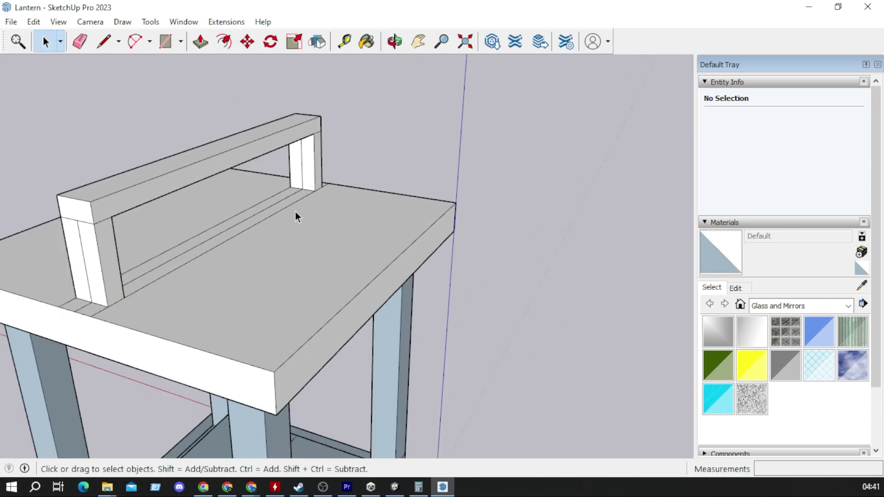
pyautogui.click(418, 41)
pyautogui.moveTo(310, 270); pyautogui.dragTo(435, 168)
pyautogui.scroll(-3, 434, 168)
pyautogui.moveTo(478, 187); pyautogui.dragTo(365, 218, button='middle')
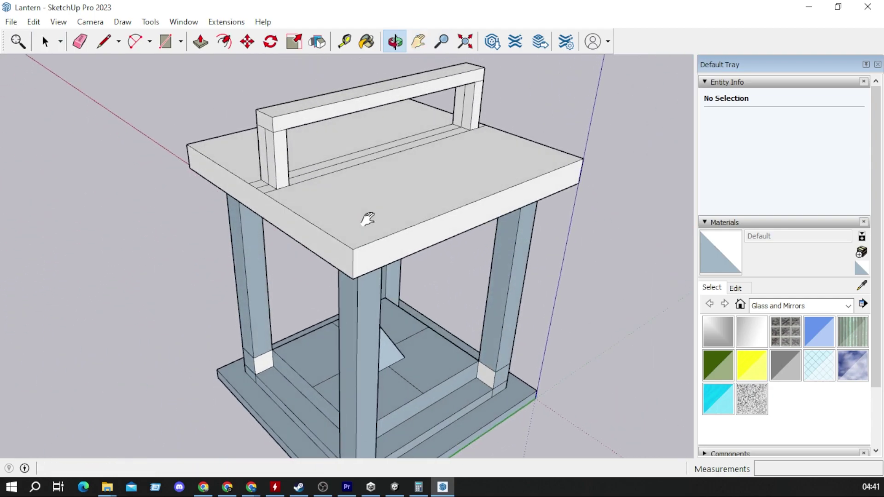
# - Pick Metal > Aluminum and paint the top slab, its front, recessed and ledge faces
pyautogui.click(795, 306)
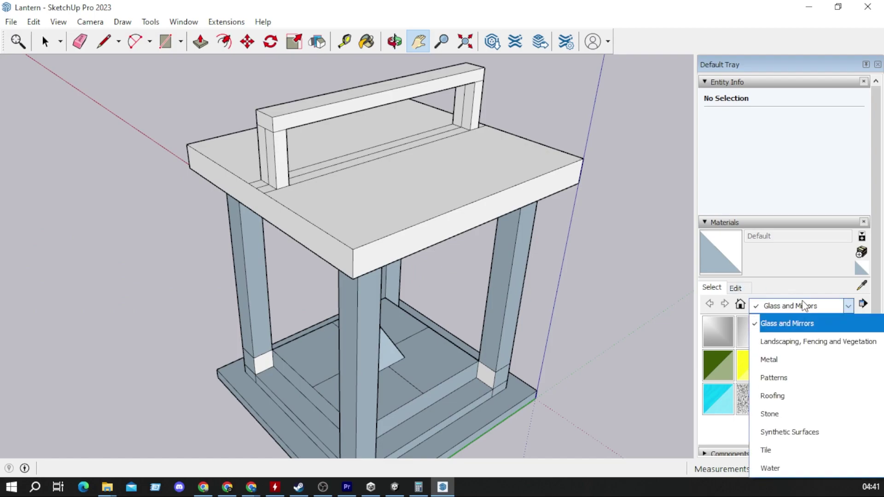
pyautogui.click(800, 358)
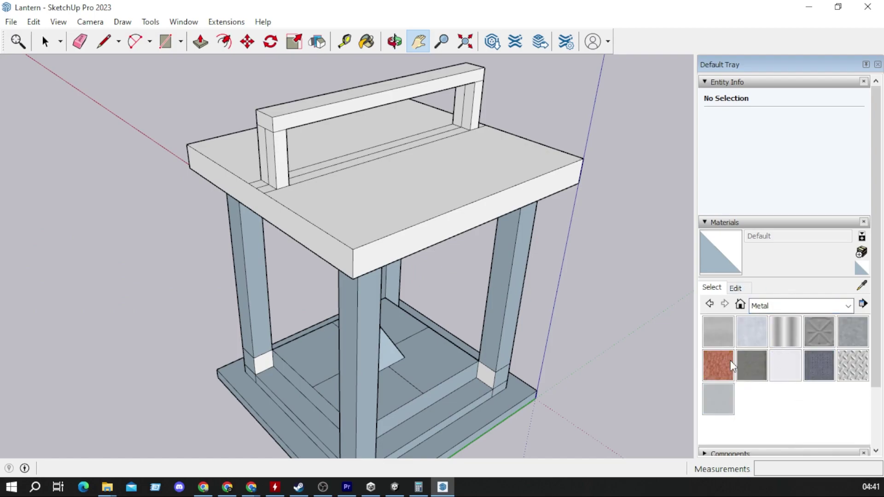
pyautogui.click(707, 338)
pyautogui.click(348, 219)
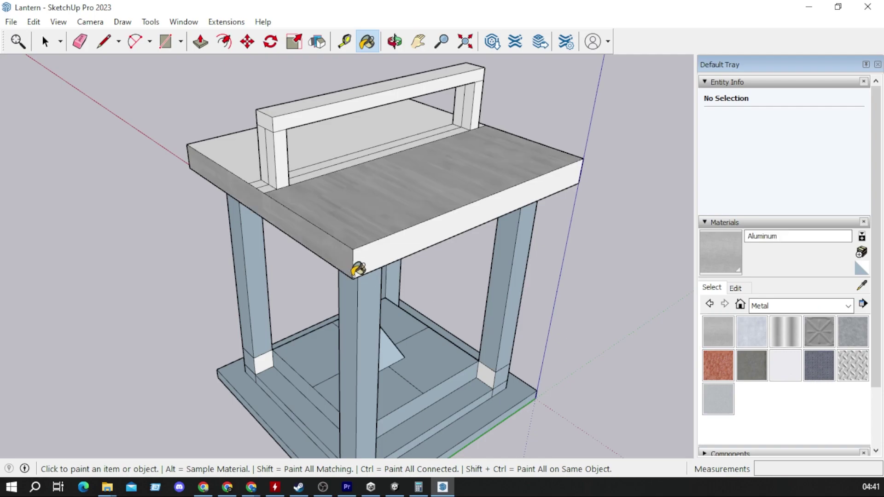
pyautogui.click(372, 251)
pyautogui.click(325, 154)
pyautogui.click(276, 178)
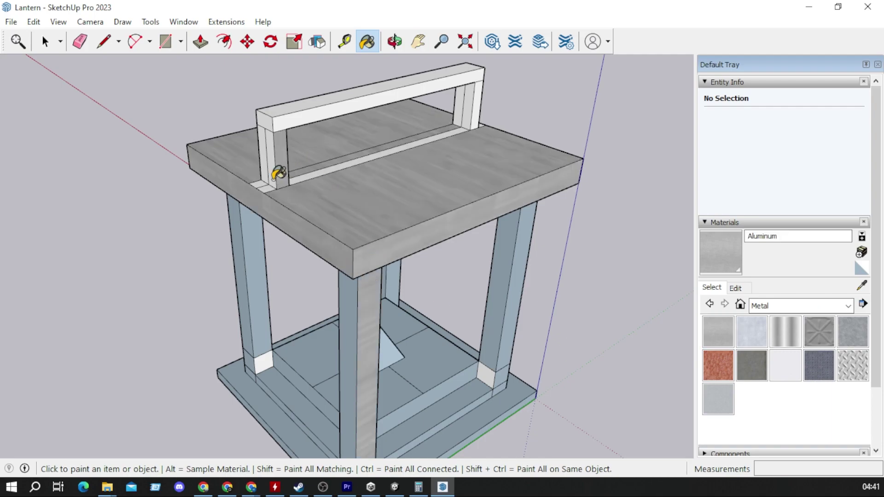
# - Paint the handle posts, the strip under the handle and the handle bar faces aluminum
pyautogui.click(267, 179)
pyautogui.click(314, 174)
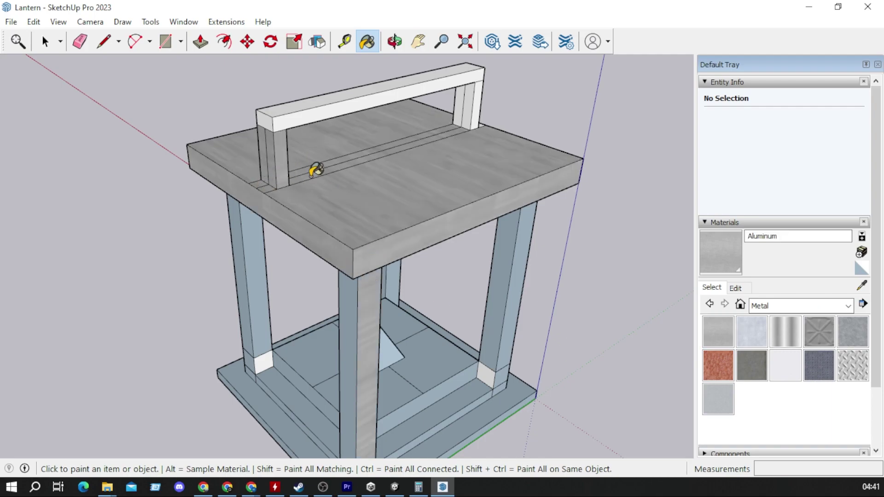
pyautogui.click(460, 117)
pyautogui.click(478, 101)
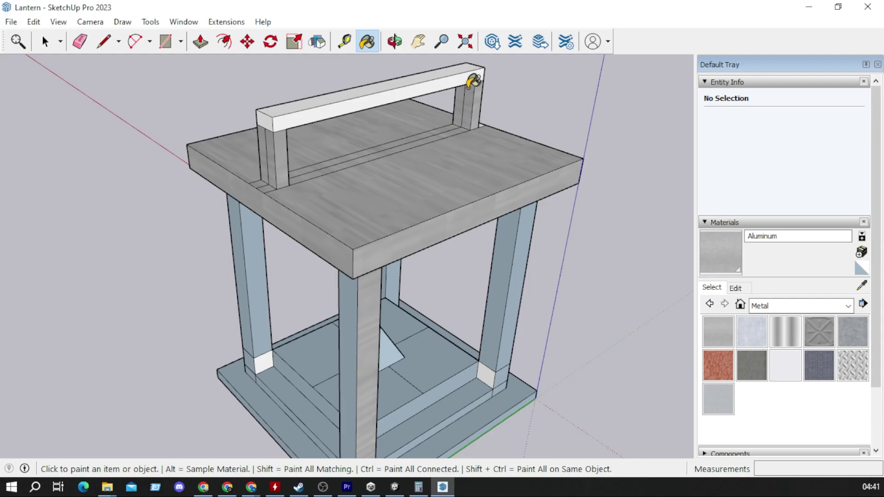
pyautogui.click(449, 75)
pyautogui.click(290, 113)
pyautogui.moveTo(270, 116)
pyautogui.mouseDown(button='middle')
pyautogui.moveTo(278, 132)
pyautogui.moveTo(310, 124)
pyautogui.moveTo(431, 142)
pyautogui.moveTo(517, 134)
pyautogui.mouseUp(button='middle')
pyautogui.click(505, 126)
pyautogui.click(484, 138)
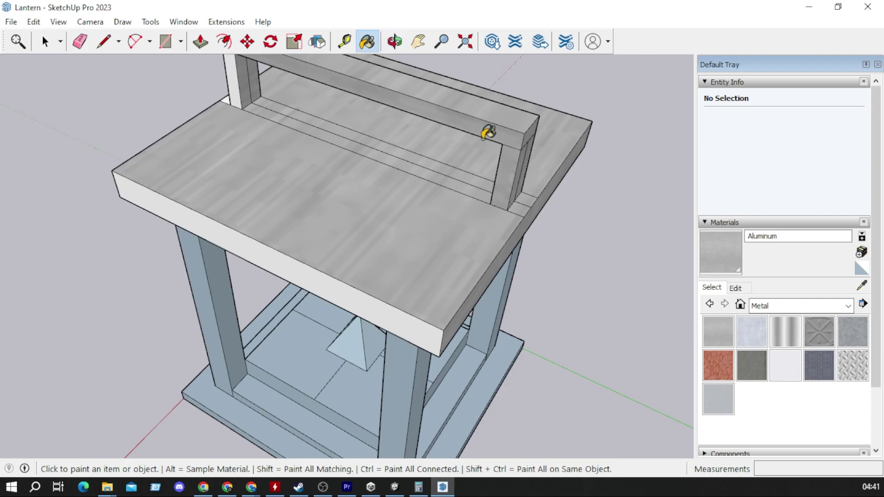
pyautogui.click(236, 102)
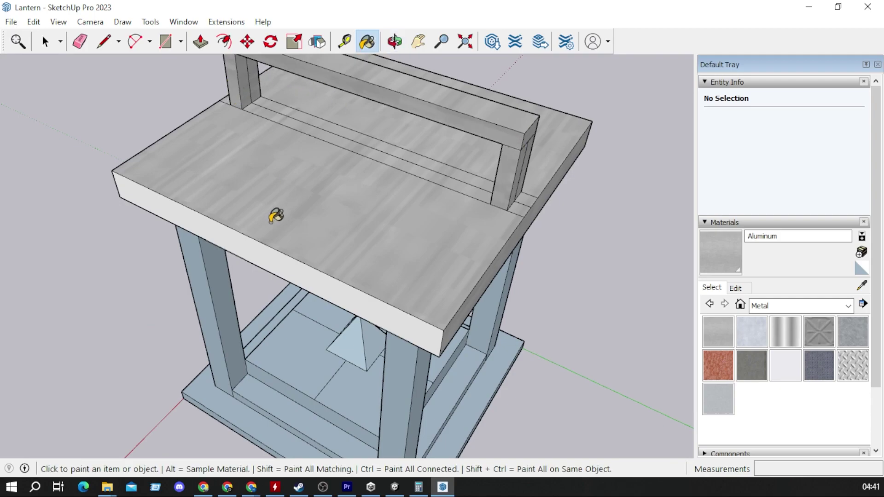
# - Paint the tabletop edge, base plate, left and centre front posts and post-base block aluminum
pyautogui.click(286, 254)
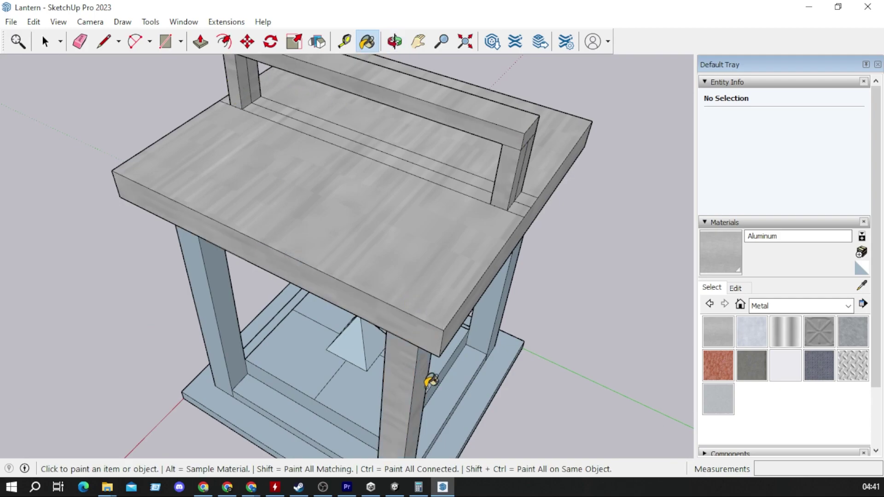
pyautogui.click(453, 401)
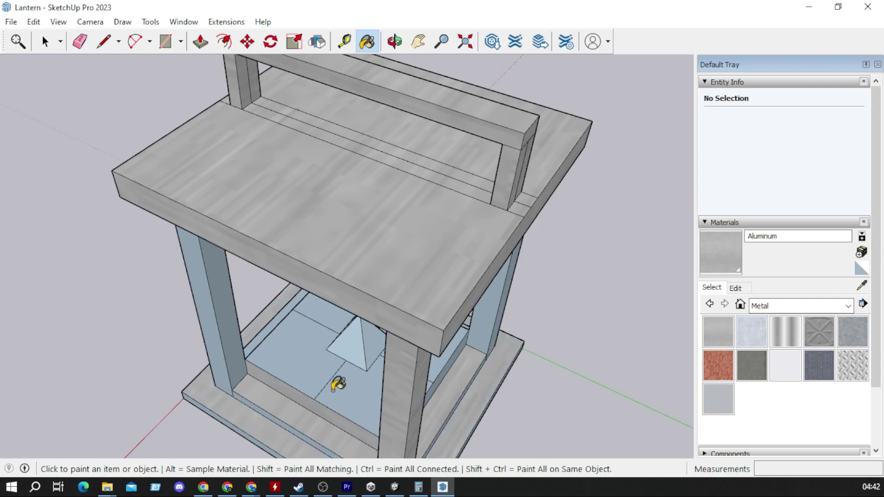
pyautogui.click(334, 328)
pyautogui.moveTo(232, 326)
pyautogui.mouseDown(button='middle')
pyautogui.moveTo(486, 231)
pyautogui.moveTo(188, 395)
pyautogui.mouseUp(button='middle')
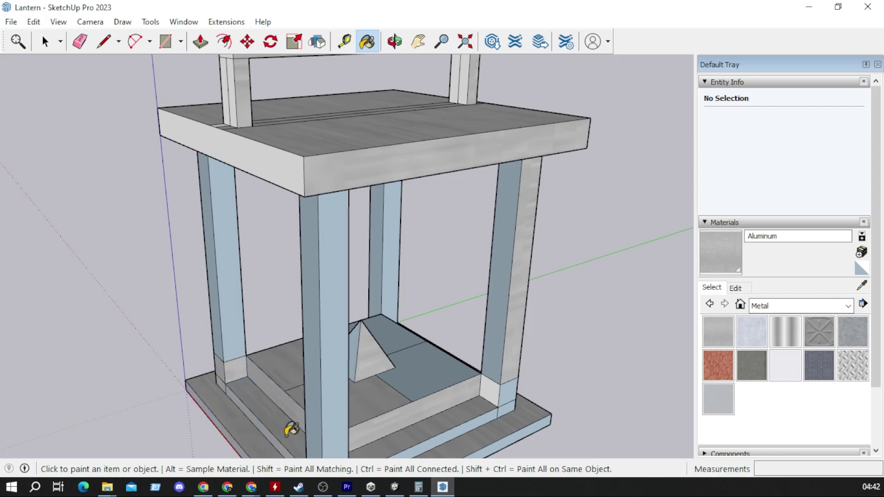
pyautogui.click(231, 320)
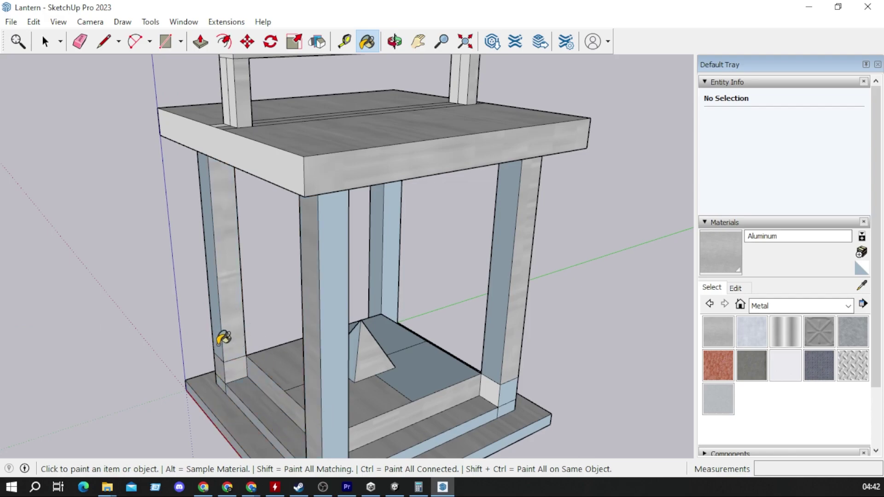
pyautogui.click(336, 359)
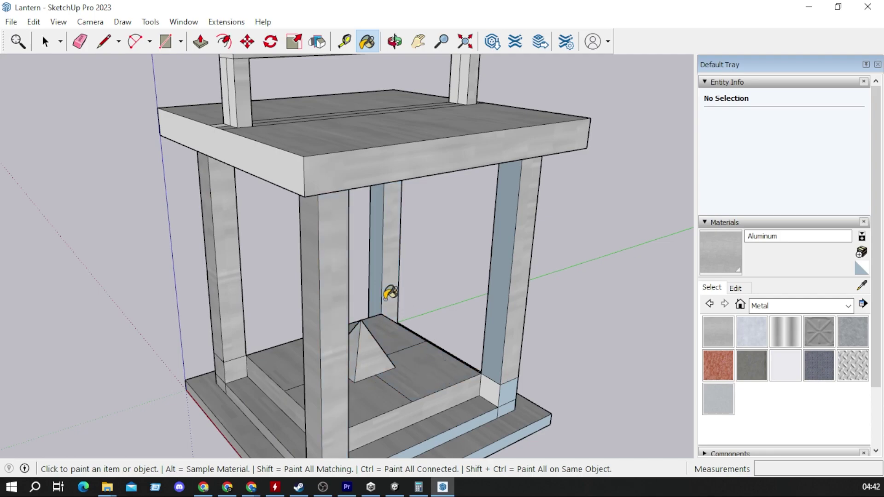
pyautogui.click(497, 387)
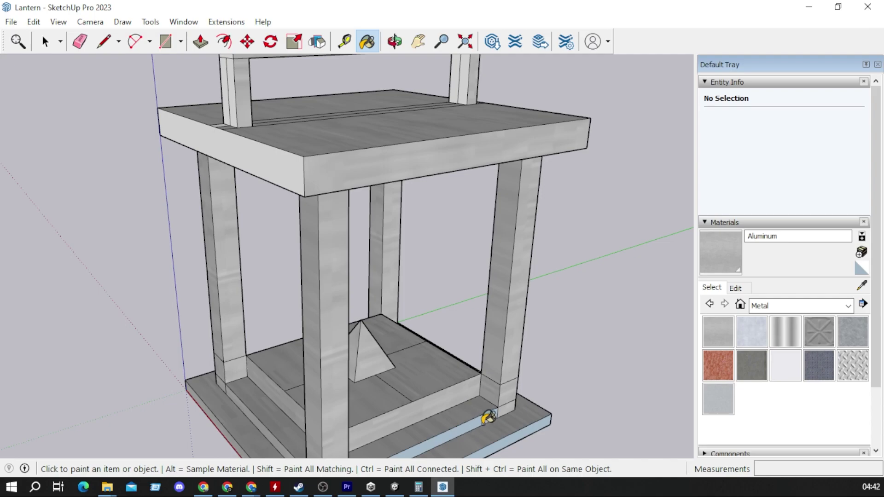
# - Paint the front base strips, pyramid, right front post and back posts aluminum
pyautogui.scroll(-3, 517, 384)
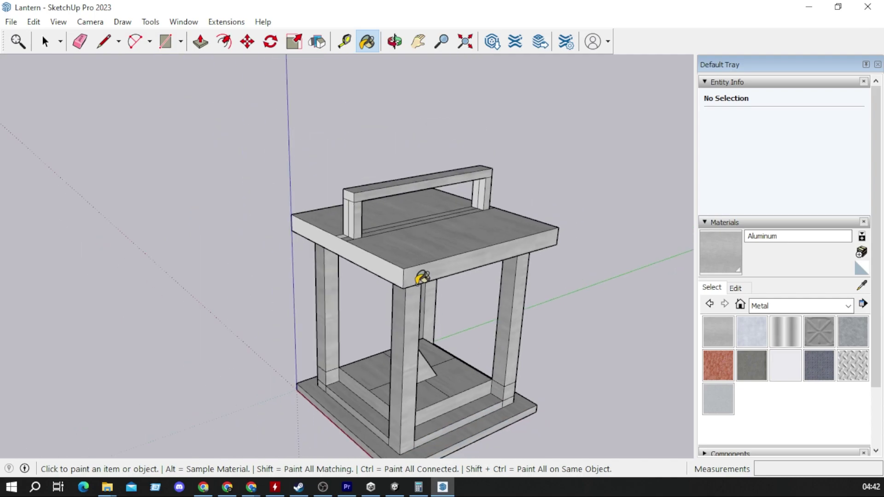
pyautogui.moveTo(452, 398)
pyautogui.mouseDown(button='middle')
pyautogui.moveTo(415, 375)
pyautogui.moveTo(299, 229)
pyautogui.moveTo(215, 226)
pyautogui.mouseUp(button='middle')
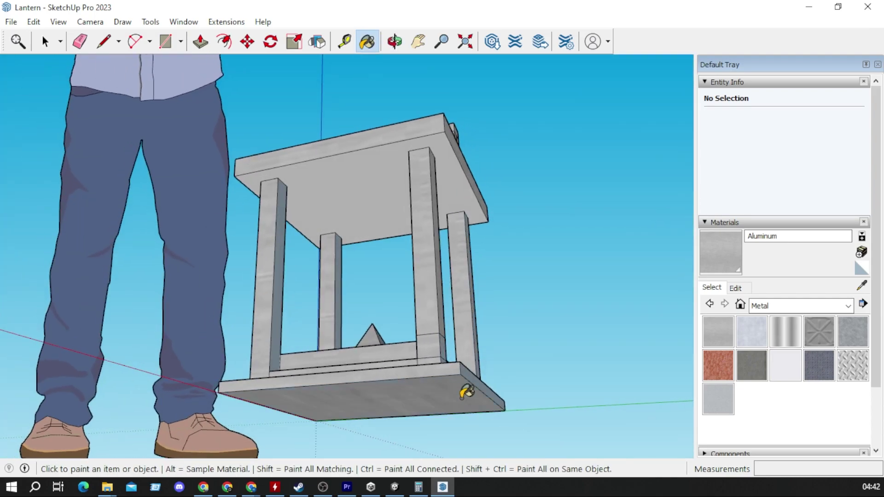
pyautogui.moveTo(466, 393)
pyautogui.mouseDown(button='middle')
pyautogui.moveTo(405, 363)
pyautogui.moveTo(195, 454)
pyautogui.moveTo(299, 419)
pyautogui.mouseUp(button='middle')
pyautogui.click(298, 419)
pyautogui.click(323, 391)
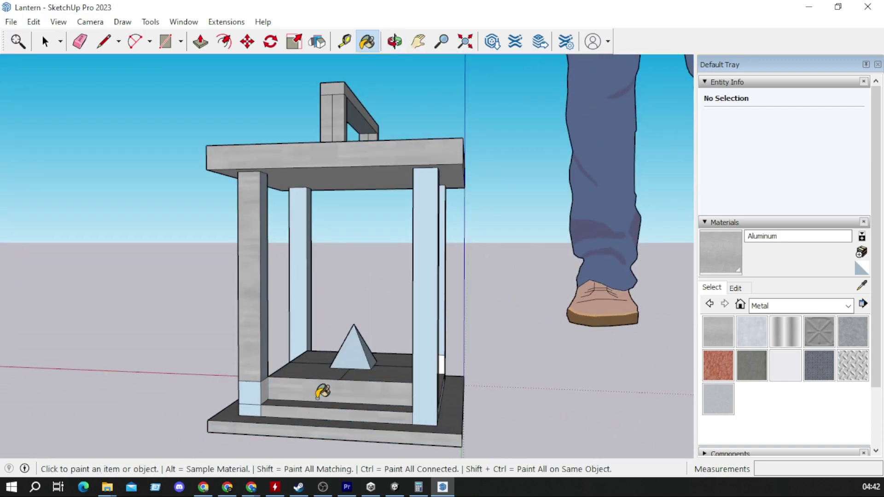
pyautogui.click(263, 395)
pyautogui.click(441, 391)
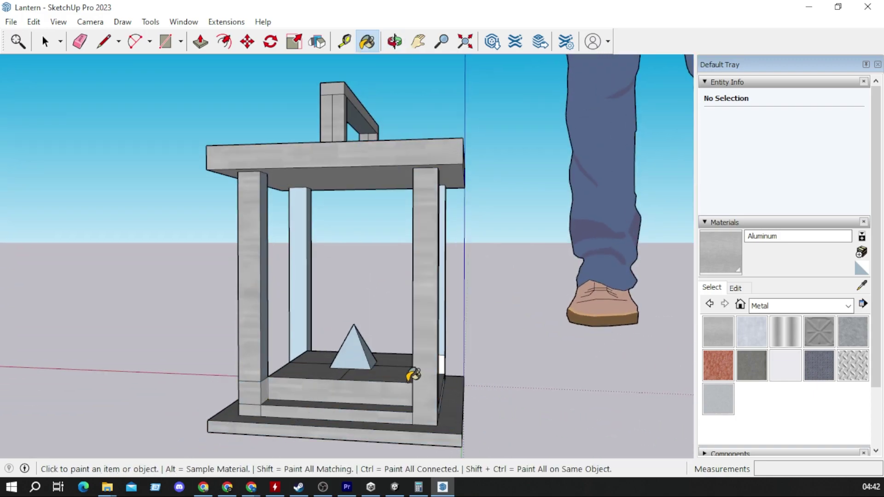
pyautogui.click(375, 353)
pyautogui.click(306, 320)
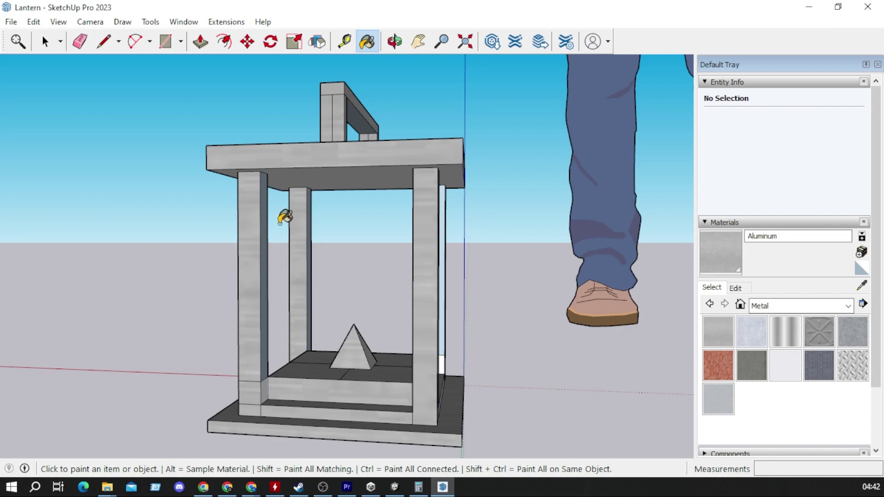
pyautogui.click(443, 323)
# - Paint the remaining white faces on the base, top slab front, right handle post and handle end
pyautogui.moveTo(448, 357); pyautogui.dragTo(361, 417, button='middle')
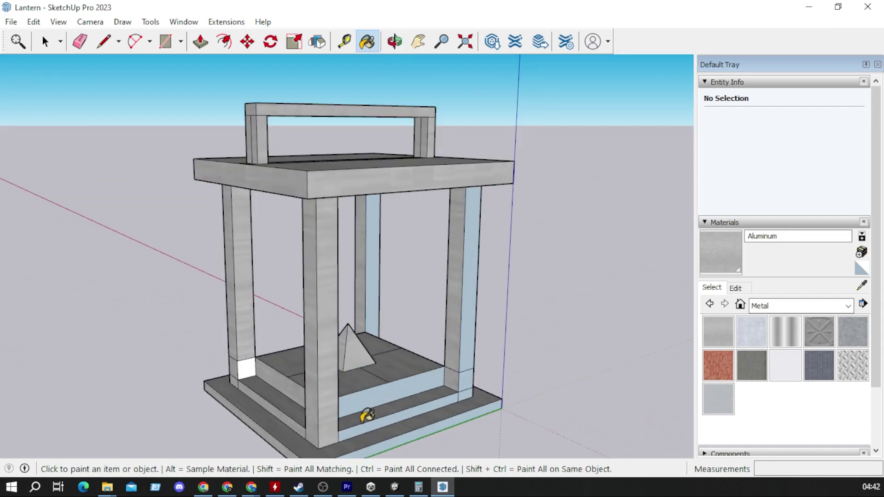
pyautogui.click(470, 371)
pyautogui.click(260, 368)
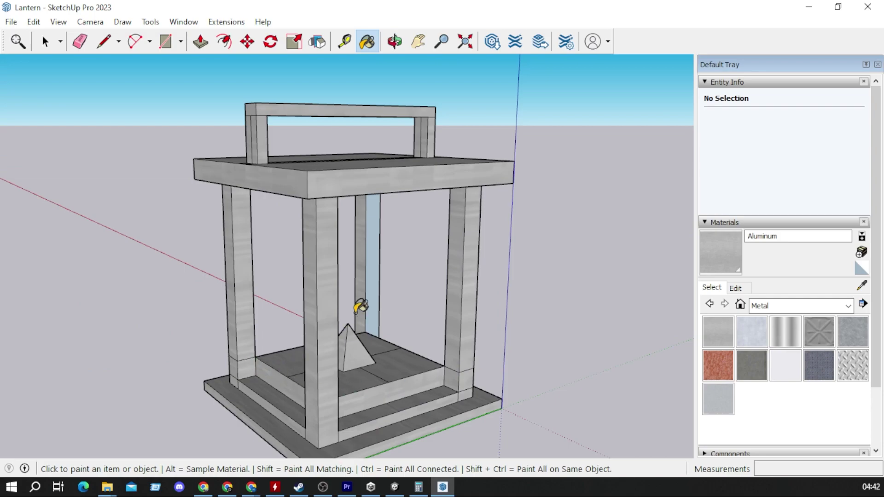
pyautogui.moveTo(405, 336)
pyautogui.mouseDown(button='middle')
pyautogui.moveTo(148, 341)
pyautogui.moveTo(355, 406)
pyautogui.mouseUp(button='middle')
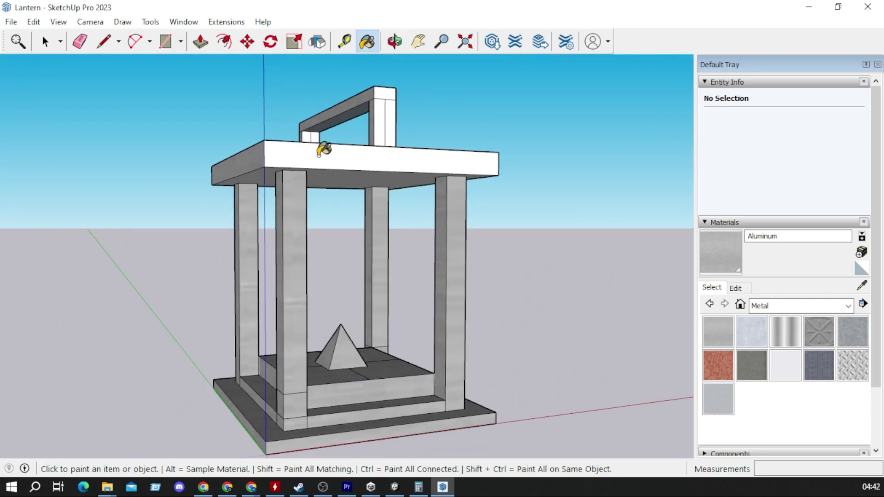
pyautogui.click(284, 154)
pyautogui.click(377, 123)
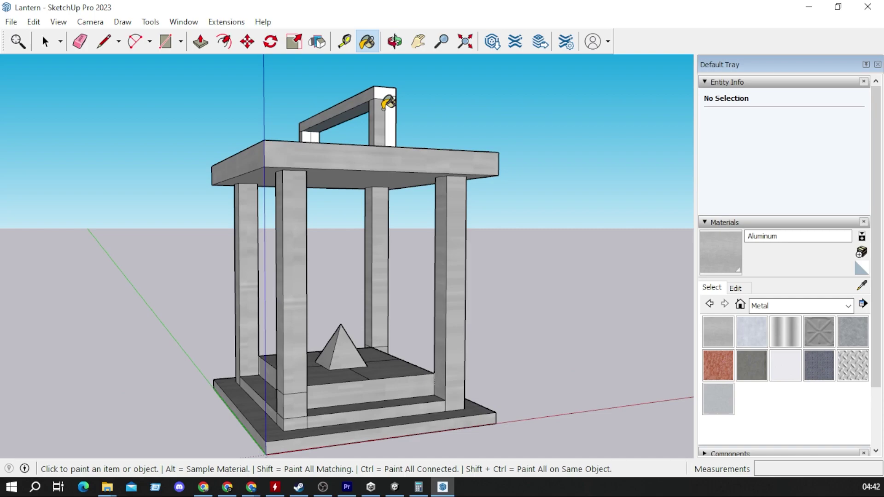
pyautogui.click(392, 97)
pyautogui.click(391, 120)
pyautogui.click(313, 136)
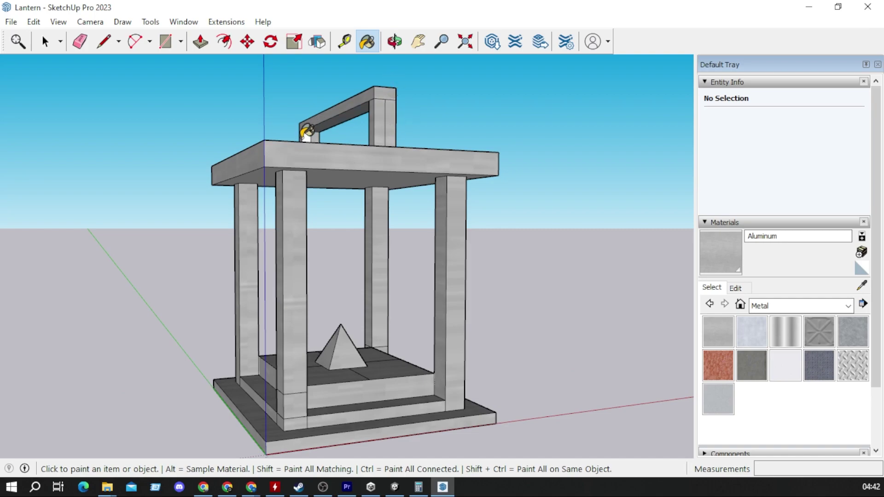
# - Orbit around the lantern to check for any unpainted faces
pyautogui.moveTo(367, 134)
pyautogui.mouseDown(button='middle')
pyautogui.moveTo(69, 238)
pyautogui.moveTo(251, 213)
pyautogui.mouseUp(button='middle')
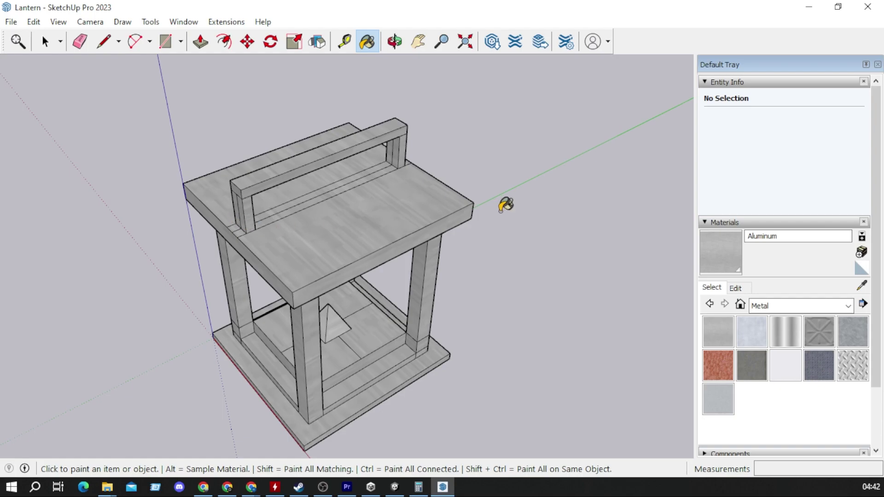
pyautogui.moveTo(505, 205); pyautogui.dragTo(455, 203, button='middle')
pyautogui.moveTo(456, 271)
pyautogui.mouseDown(button='middle')
pyautogui.moveTo(132, 113)
pyautogui.moveTo(493, 251)
pyautogui.moveTo(335, 310)
pyautogui.moveTo(299, 341)
pyautogui.moveTo(484, 336)
pyautogui.moveTo(277, 336)
pyautogui.moveTo(355, 316)
pyautogui.mouseUp(button='middle')
pyautogui.scroll(2, 324, 367)
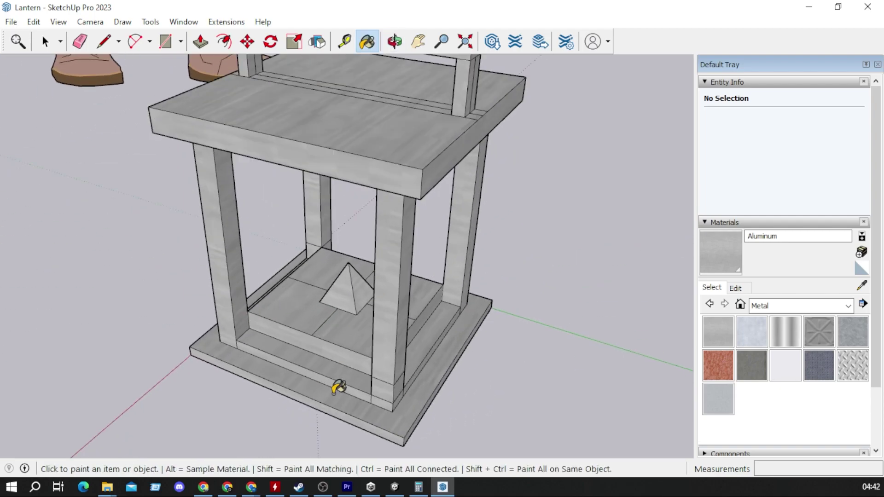
pyautogui.scroll(3, 325, 366)
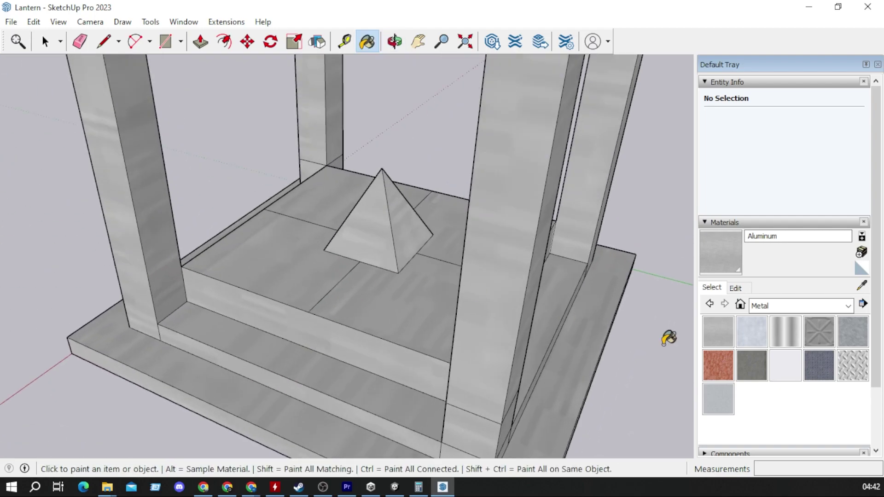
# - Select Stone Sandstone Ashlar Light from the Brick, Cladding and Siding materials
pyautogui.click(825, 335)
pyautogui.click(814, 311)
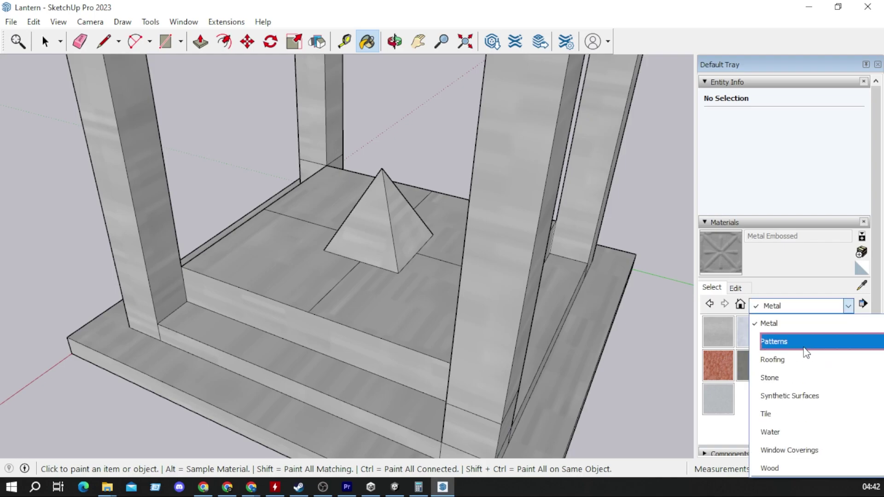
pyautogui.scroll(1, 806, 345)
pyautogui.scroll(3, 805, 339)
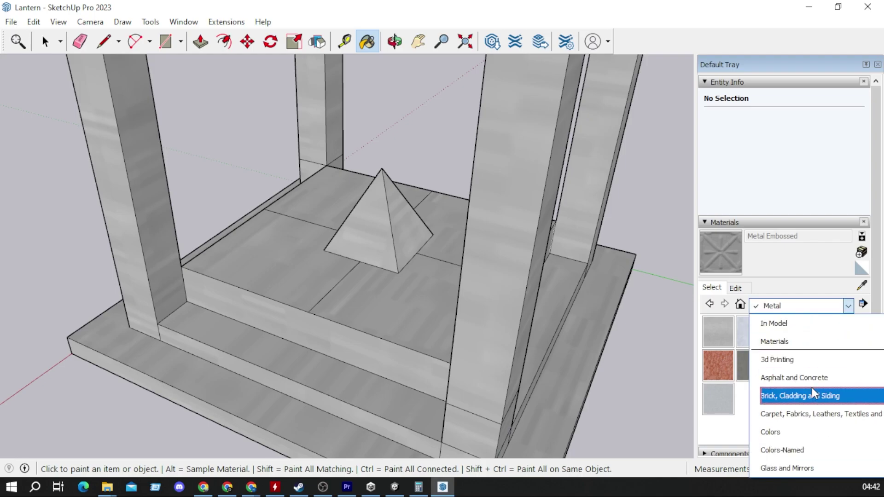
pyautogui.click(812, 405)
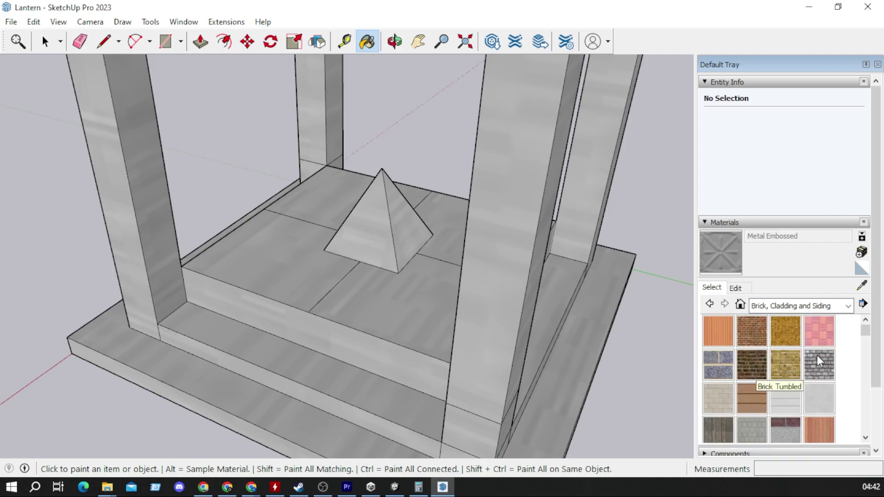
pyautogui.scroll(-3, 811, 385)
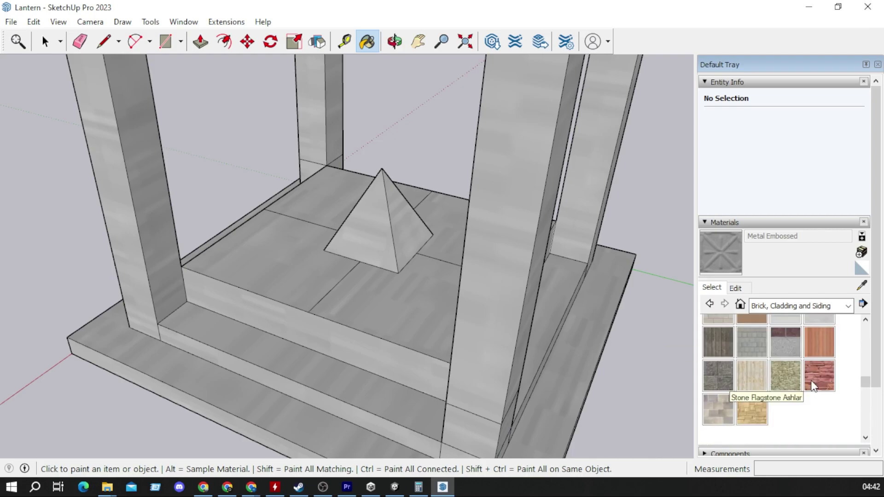
pyautogui.click(756, 404)
# - Paint the pyramid's faces sandstone and undo the accidental paint on the floor panel
pyautogui.click(366, 241)
pyautogui.moveTo(402, 224)
pyautogui.mouseDown(button='middle')
pyautogui.moveTo(544, 231)
pyautogui.moveTo(439, 258)
pyautogui.moveTo(278, 272)
pyautogui.mouseUp(button='middle')
pyautogui.click(413, 308)
pyautogui.click(475, 293)
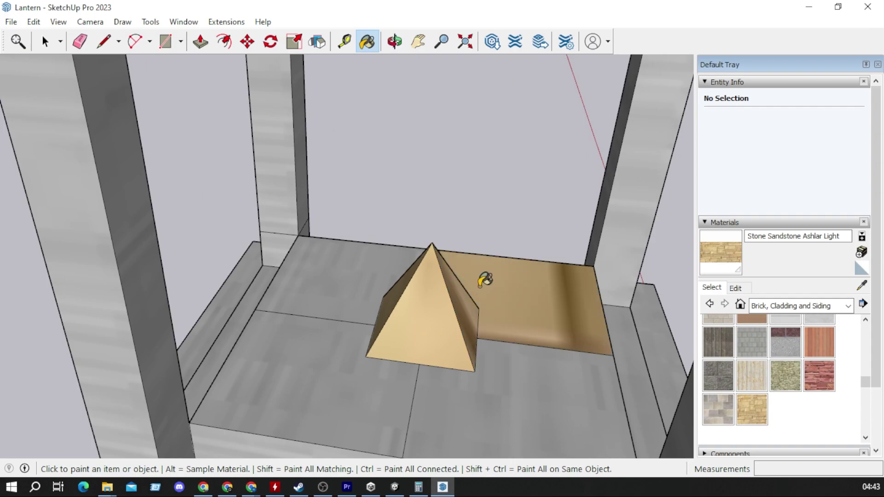
pyautogui.hotkey('ctrl', 'z')
pyautogui.scroll(-3, 479, 283)
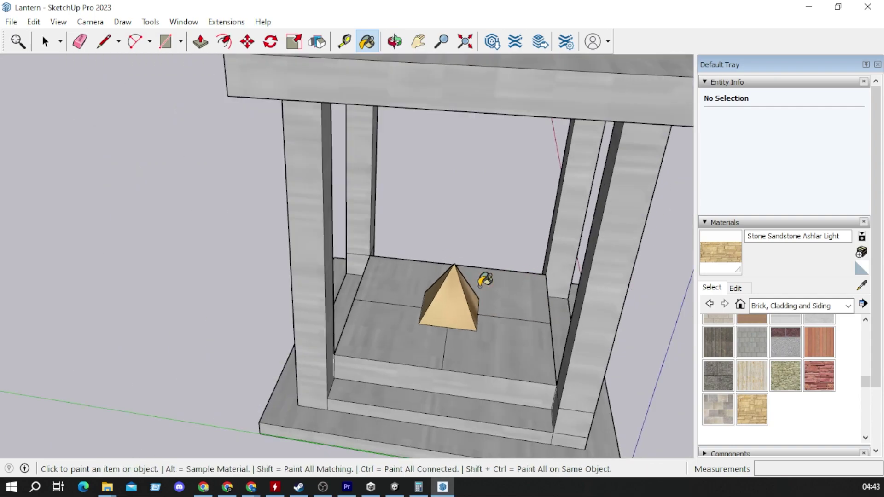
pyautogui.scroll(-3, 438, 277)
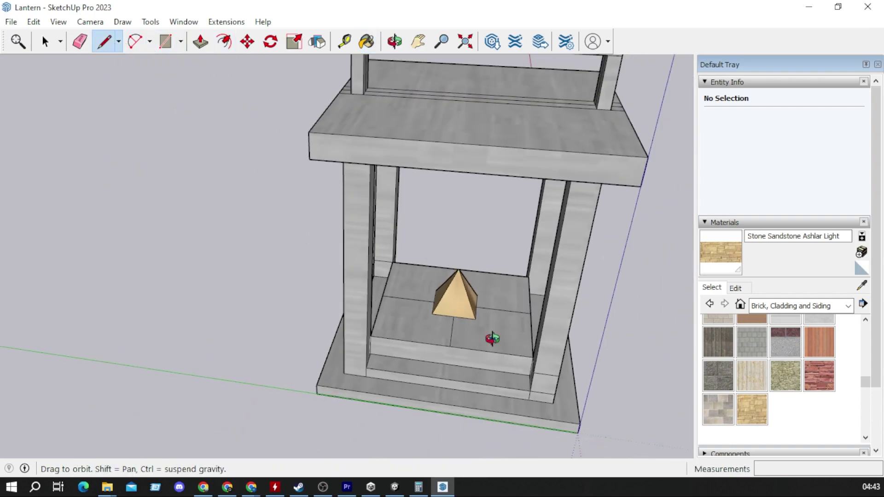
# - With the Line tool, draw lines between post tops to close the first two side openings
pyautogui.moveTo(490, 336); pyautogui.dragTo(282, 183, button='middle')
pyautogui.press('l')
pyautogui.scroll(-3, 365, 138)
pyautogui.scroll(3, 348, 89)
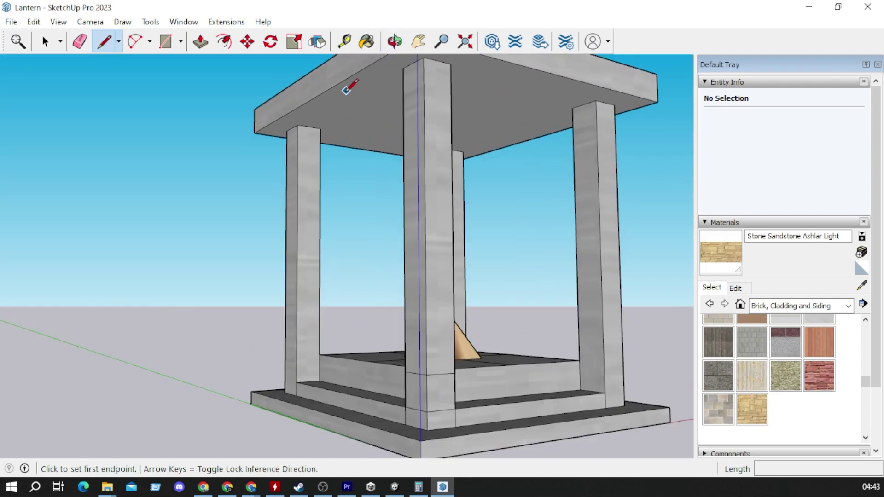
pyautogui.click(321, 121)
pyautogui.moveTo(323, 121)
pyautogui.mouseDown(button='middle')
pyautogui.moveTo(582, 132)
pyautogui.moveTo(510, 126)
pyautogui.moveTo(567, 229)
pyautogui.moveTo(322, 124)
pyautogui.mouseUp(button='middle')
pyautogui.click(509, 127)
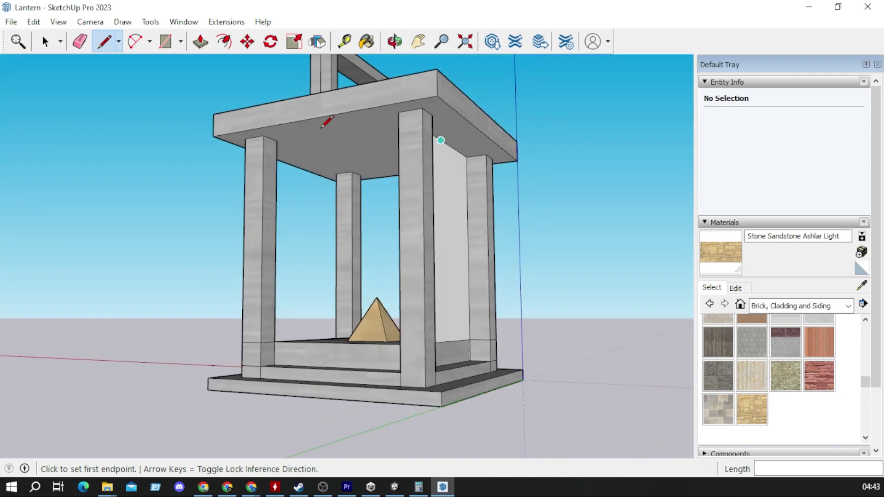
pyautogui.click(277, 140)
pyautogui.moveTo(420, 113)
pyautogui.mouseDown(button='middle')
pyautogui.moveTo(439, 150)
pyautogui.moveTo(499, 141)
pyautogui.mouseUp(button='middle')
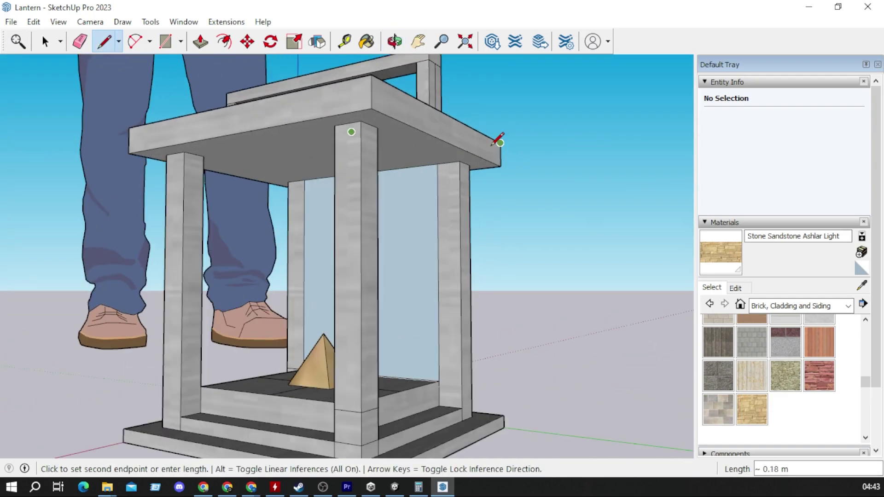
pyautogui.click(438, 164)
# - Close the third and the right side openings with lines between post corners
pyautogui.click(203, 156)
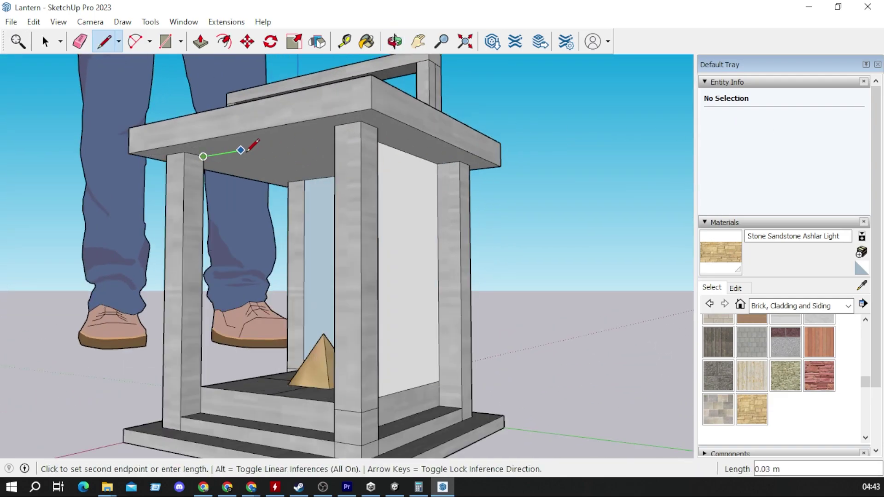
pyautogui.moveTo(246, 146); pyautogui.dragTo(354, 138, button='middle')
pyautogui.click(492, 150)
pyautogui.moveTo(496, 146); pyautogui.dragTo(233, 151, button='middle')
pyautogui.click(233, 162)
pyautogui.moveTo(322, 136); pyautogui.dragTo(571, 144, button='middle')
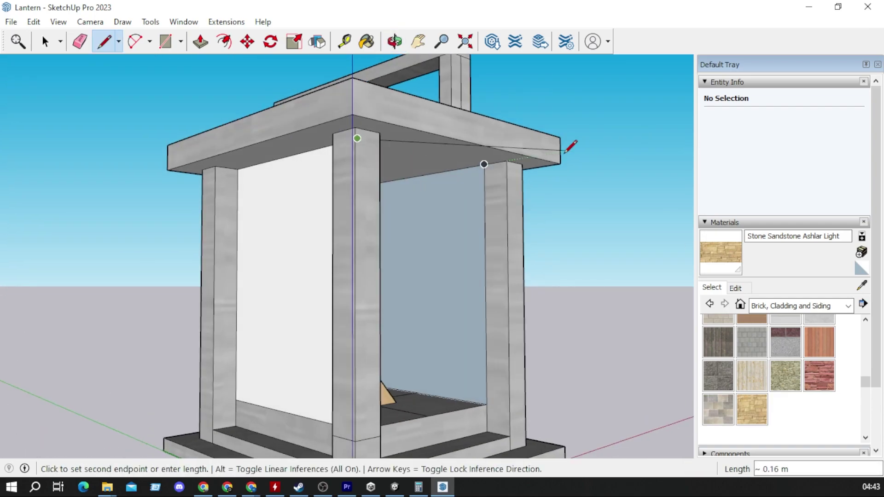
pyautogui.click(484, 164)
# - Paint the side and front panels with Translucent Glass Blue from Glass and Mirrors
pyautogui.click(788, 310)
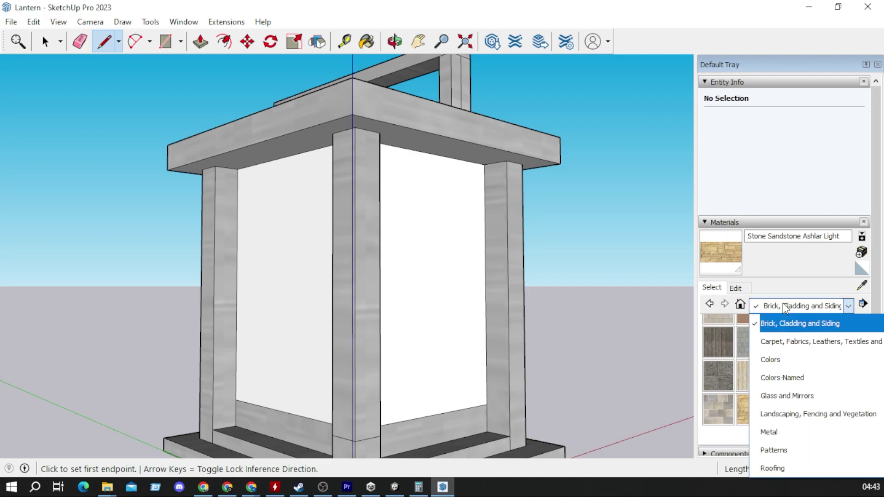
pyautogui.scroll(-2, 818, 362)
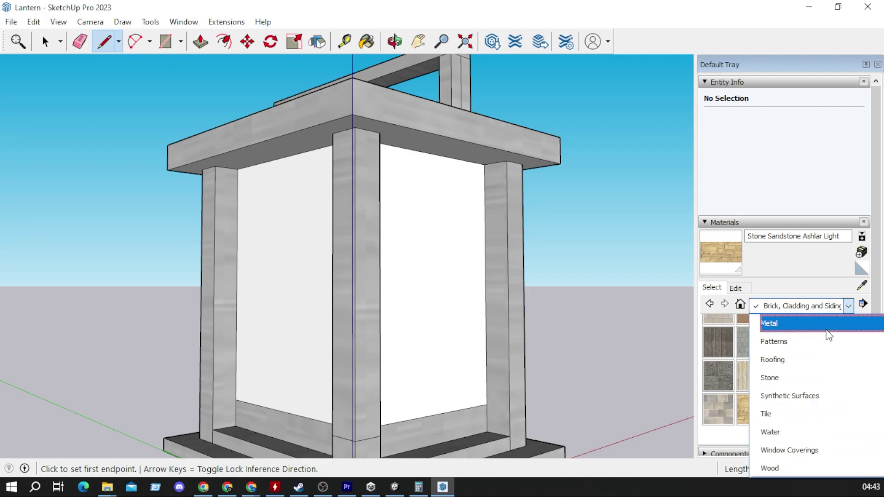
pyautogui.scroll(2, 833, 364)
pyautogui.click(811, 396)
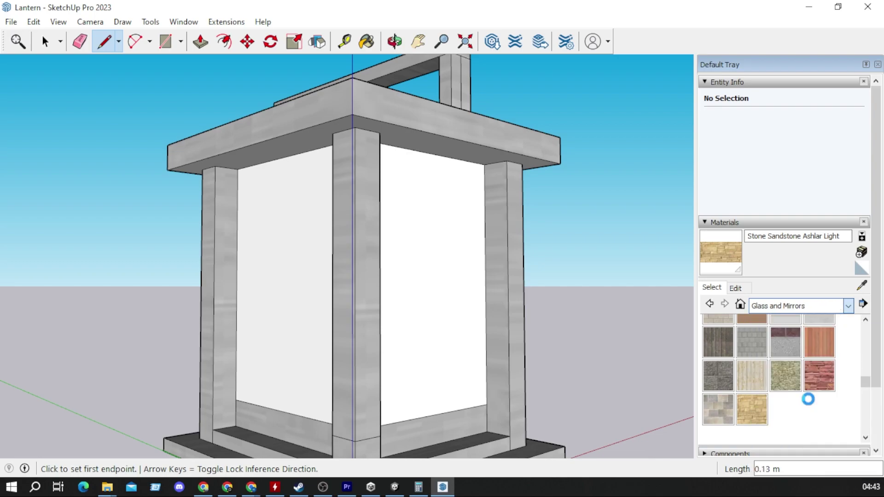
pyautogui.click(820, 332)
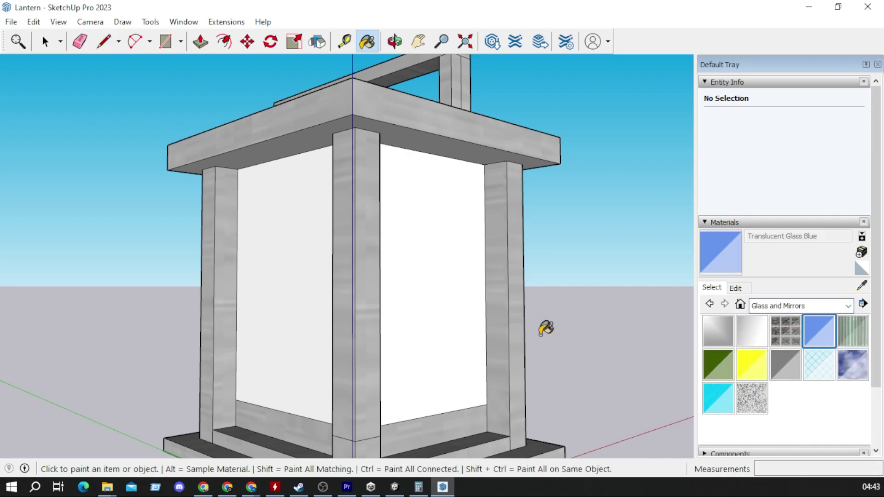
pyautogui.click(398, 285)
pyautogui.click(309, 265)
pyautogui.moveTo(264, 264)
pyautogui.mouseDown(button='middle')
pyautogui.moveTo(296, 345)
pyautogui.moveTo(495, 296)
pyautogui.mouseUp(button='middle')
pyautogui.click(296, 346)
pyautogui.click(331, 295)
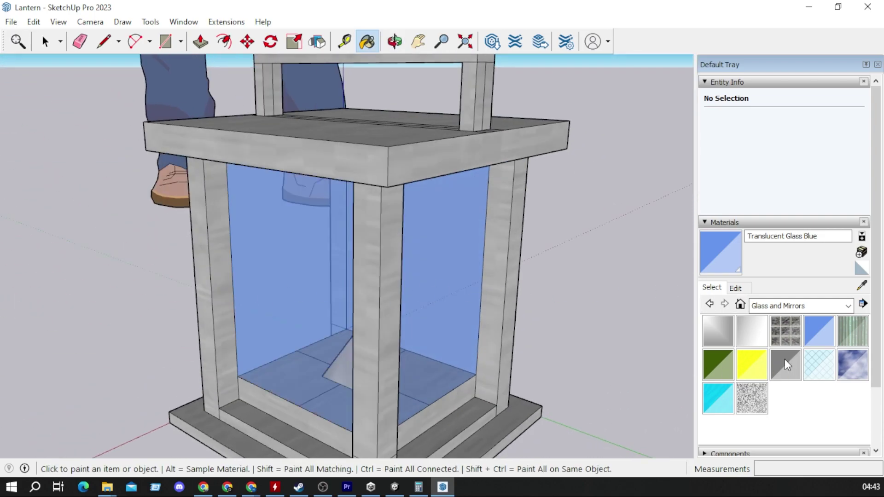
# - Repaint the left and front panels Translucent Glass Gray, then zoom out to view the lantern
pyautogui.click(785, 363)
pyautogui.click(320, 282)
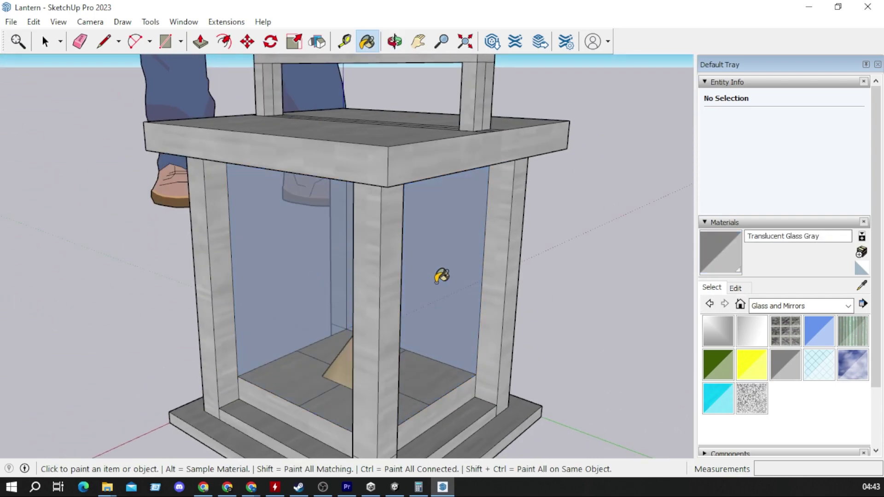
pyautogui.moveTo(443, 276)
pyautogui.mouseDown(button='middle')
pyautogui.moveTo(559, 267)
pyautogui.moveTo(227, 292)
pyautogui.mouseUp(button='middle')
pyautogui.click(340, 290)
pyautogui.moveTo(505, 286); pyautogui.dragTo(232, 288, button='middle')
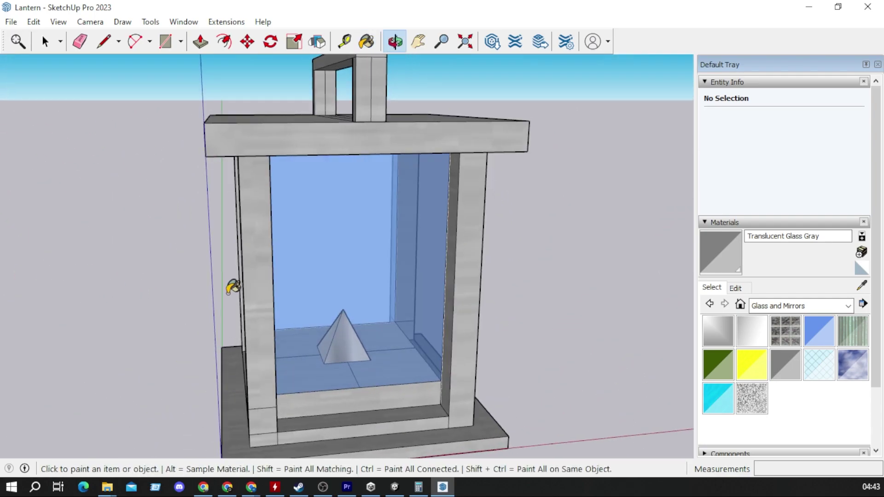
pyautogui.click(350, 277)
pyautogui.moveTo(507, 271); pyautogui.dragTo(95, 289, button='middle')
pyautogui.scroll(-5, 444, 237)
pyautogui.scroll(-2, 509, 227)
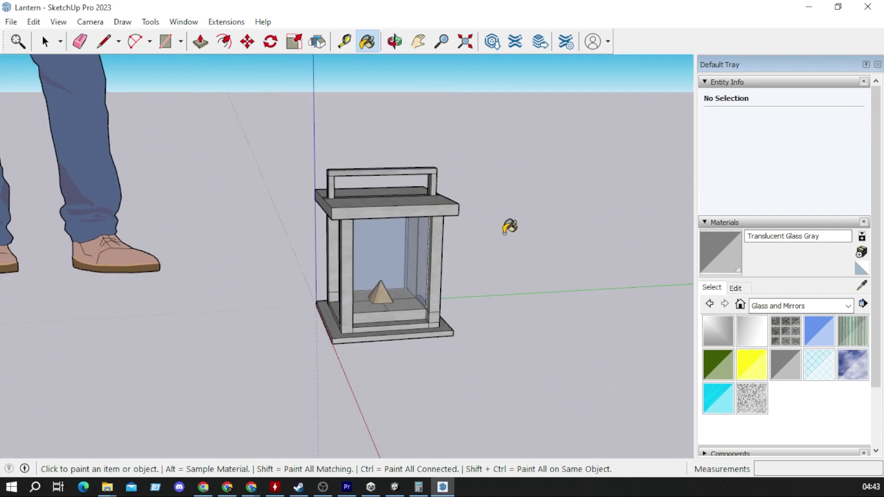
pyautogui.moveTo(510, 226)
pyautogui.mouseDown(button='middle')
pyautogui.moveTo(89, 320)
pyautogui.moveTo(419, 312)
pyautogui.moveTo(176, 316)
pyautogui.moveTo(94, 330)
pyautogui.mouseUp(button='middle')
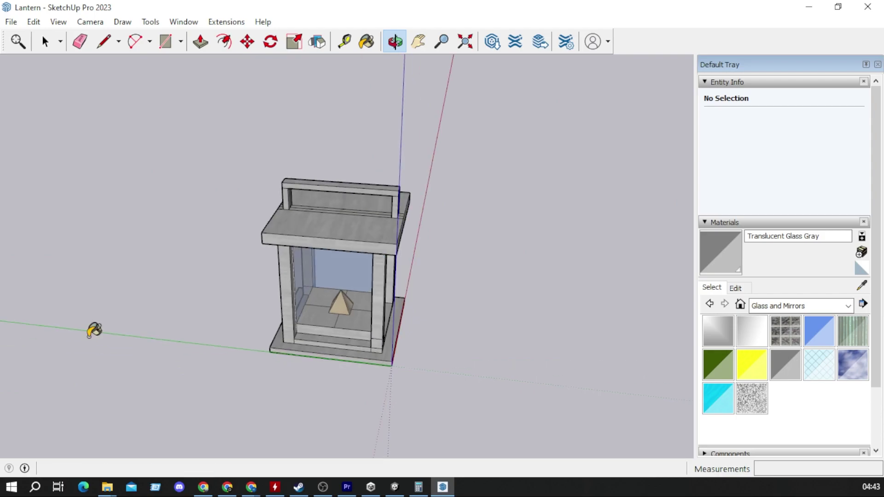
# - Save the Lantern model with File > Save and bring up the Unity Sandbox project
pyautogui.click(11, 22)
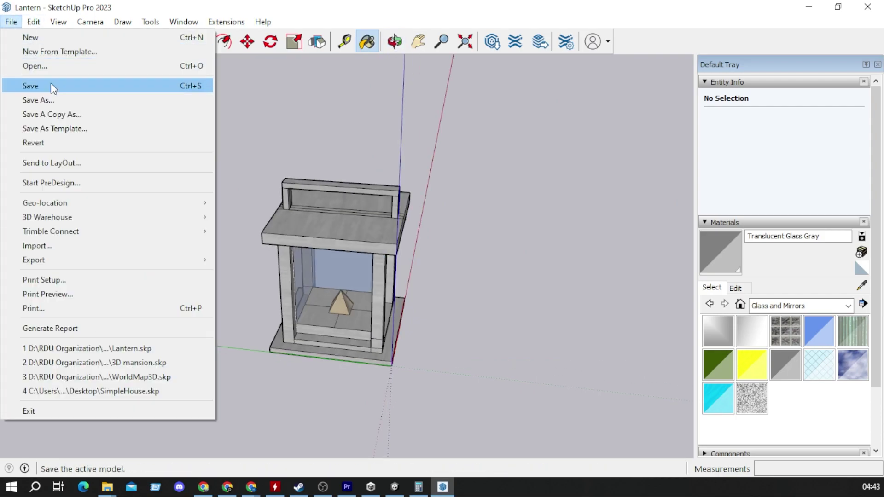
pyautogui.click(51, 86)
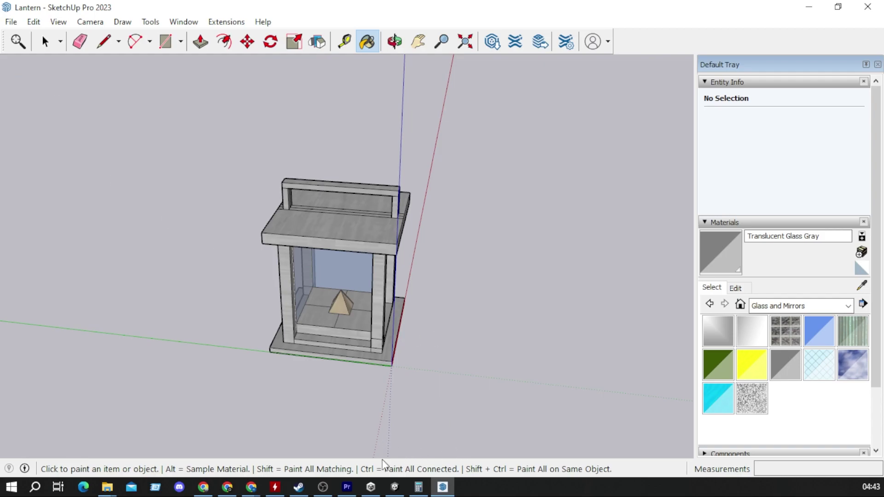
pyautogui.click(392, 489)
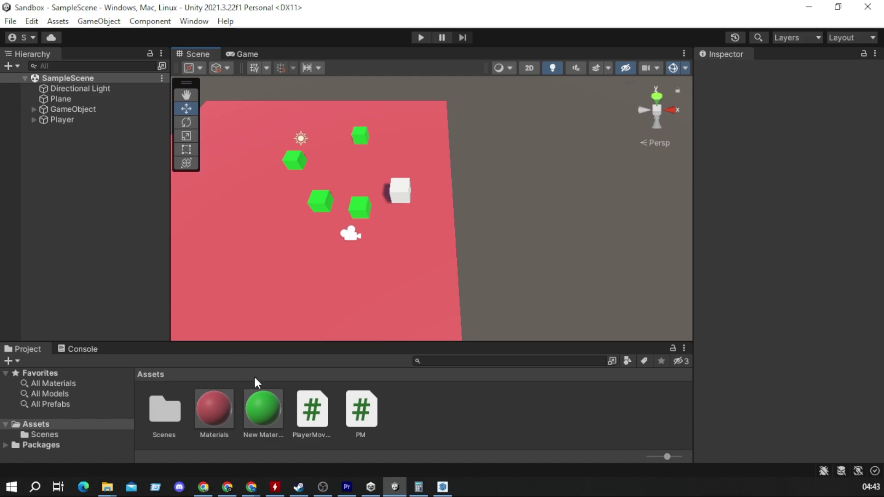
# - Import New Asset Lantern.skp from D:\Skladiste\3D Modeli\3D Lantern into Assets
pyautogui.rightClick(460, 429)
pyautogui.moveTo(491, 87)
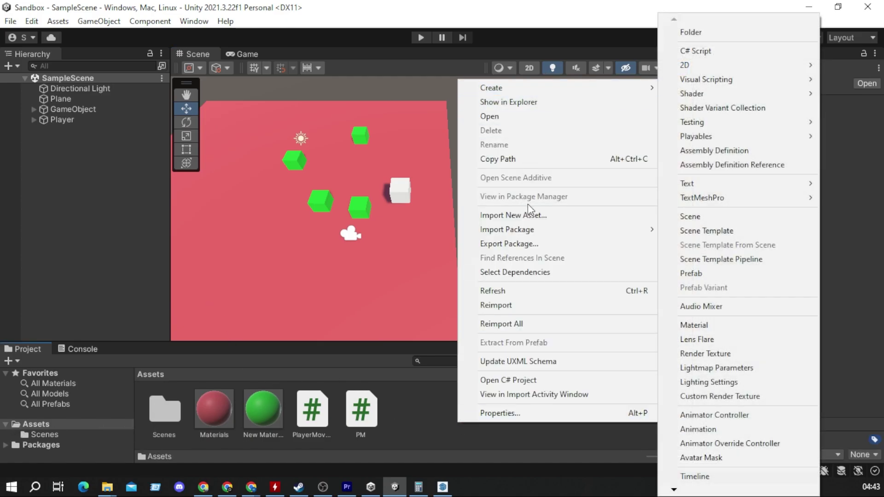
pyautogui.click(528, 215)
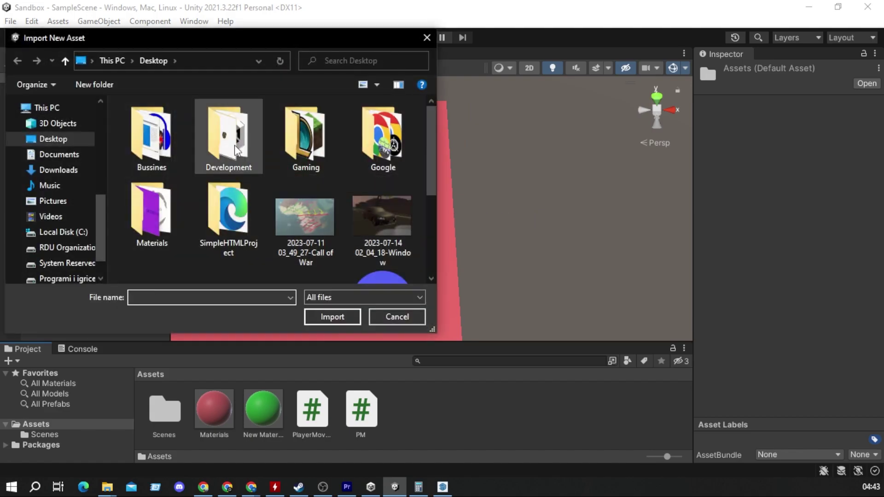
pyautogui.scroll(-1, 92, 165)
pyautogui.click(69, 211)
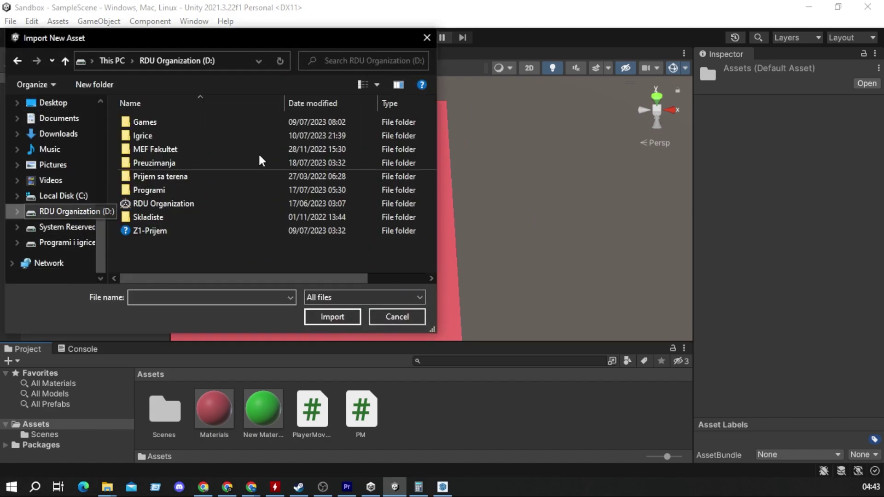
pyautogui.doubleClick(190, 206)
pyautogui.doubleClick(173, 217)
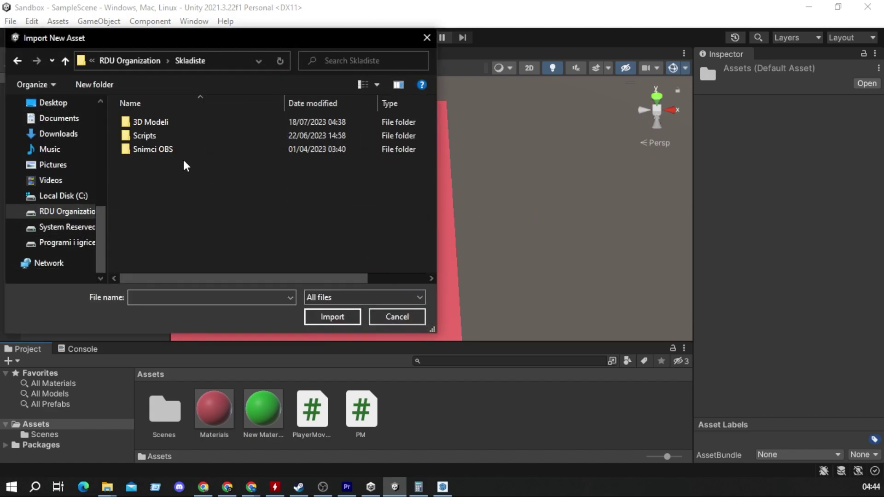
pyautogui.doubleClick(176, 122)
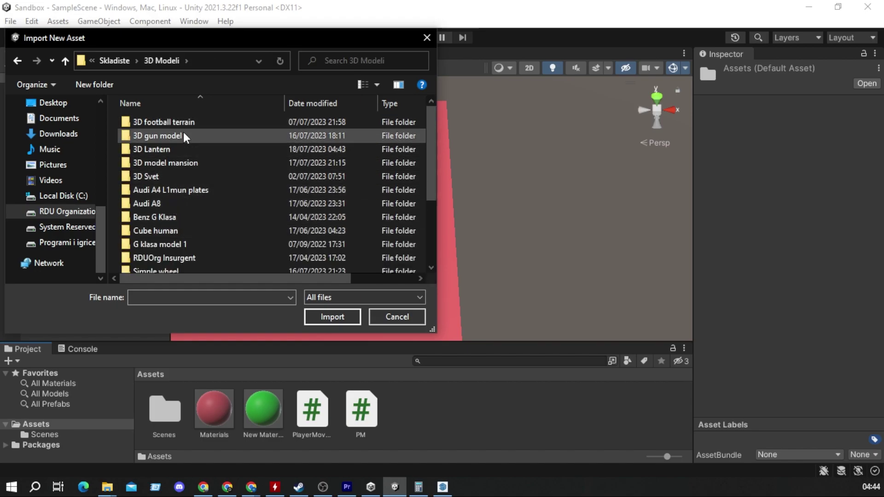
pyautogui.doubleClick(168, 148)
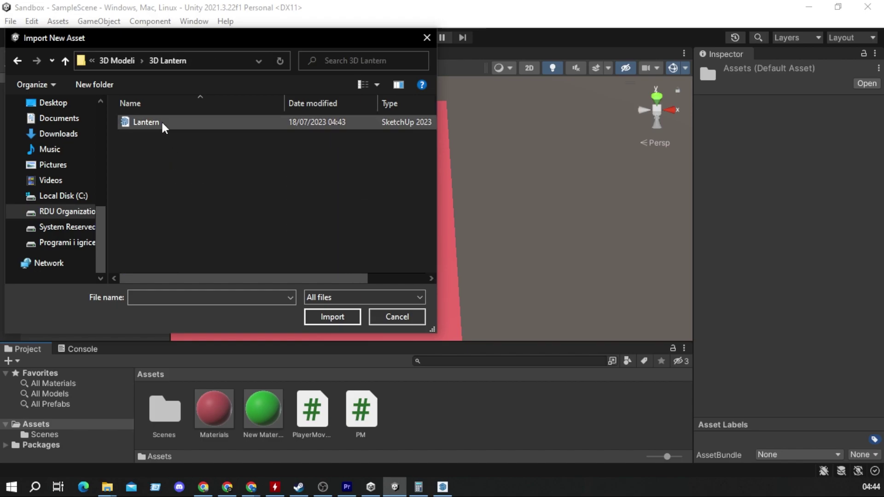
pyautogui.doubleClick(161, 121)
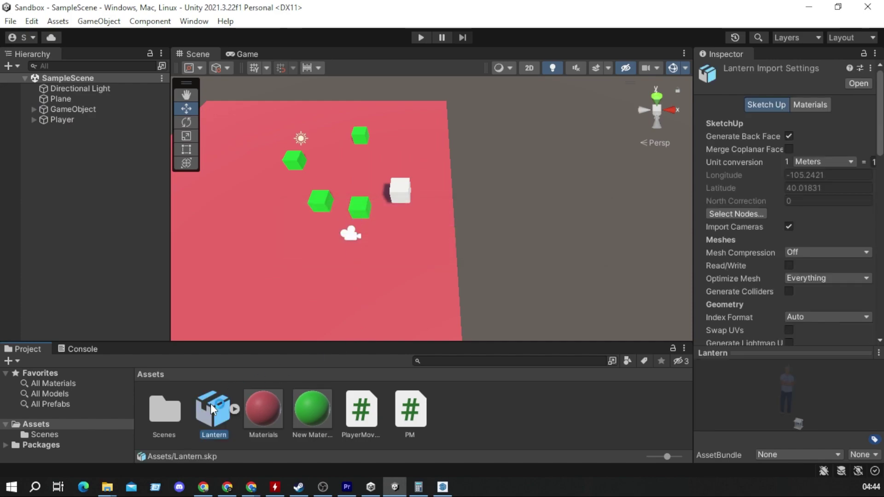
# - Uncheck Import Cameras in the Lantern asset's import settings
pyautogui.click(788, 227)
pyautogui.scroll(-3, 806, 225)
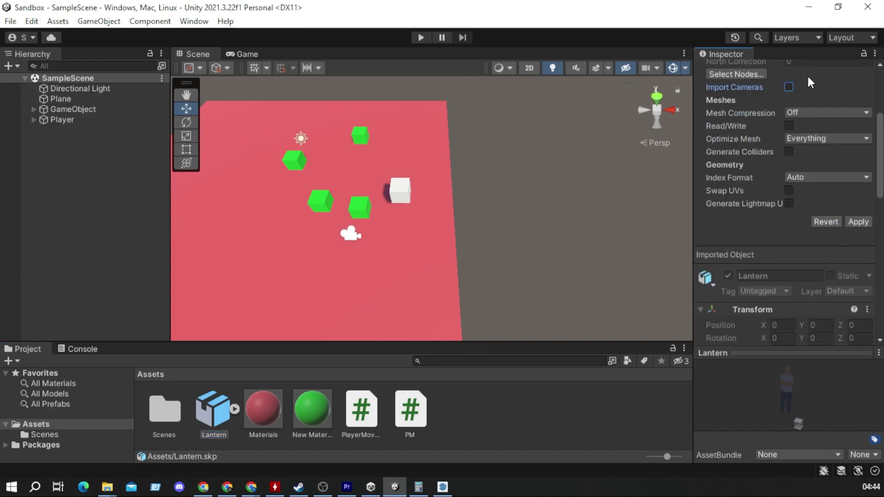
pyautogui.scroll(2, 778, 136)
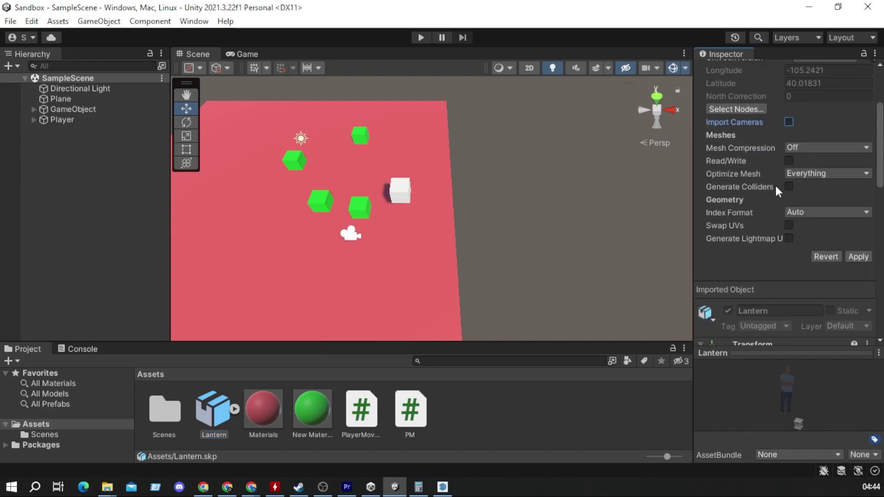
pyautogui.scroll(3, 848, 156)
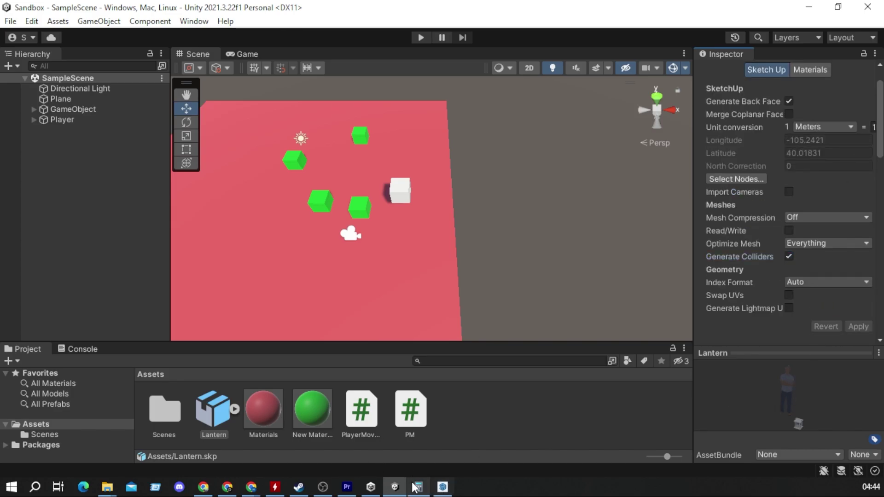
# - In SketchUp, select the human scale figure and delete it
pyautogui.click(443, 487)
pyautogui.scroll(-3, 438, 241)
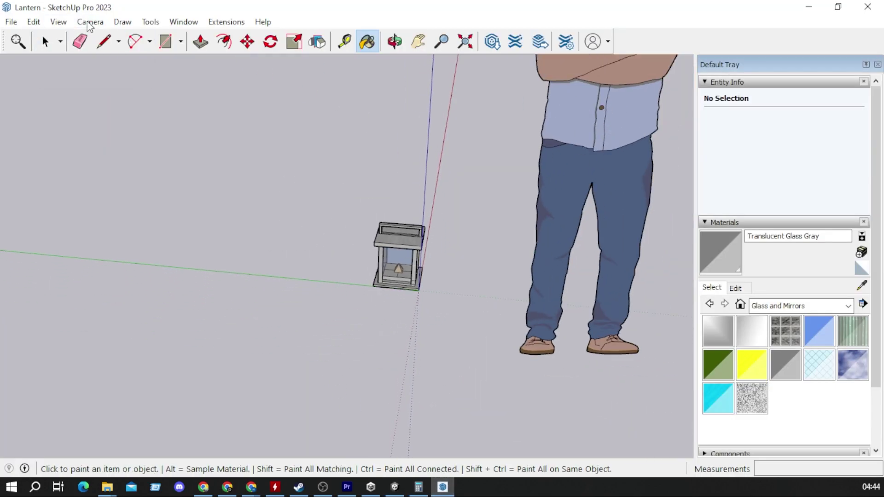
pyautogui.click(45, 44)
pyautogui.click(586, 120)
pyautogui.press('Delete')
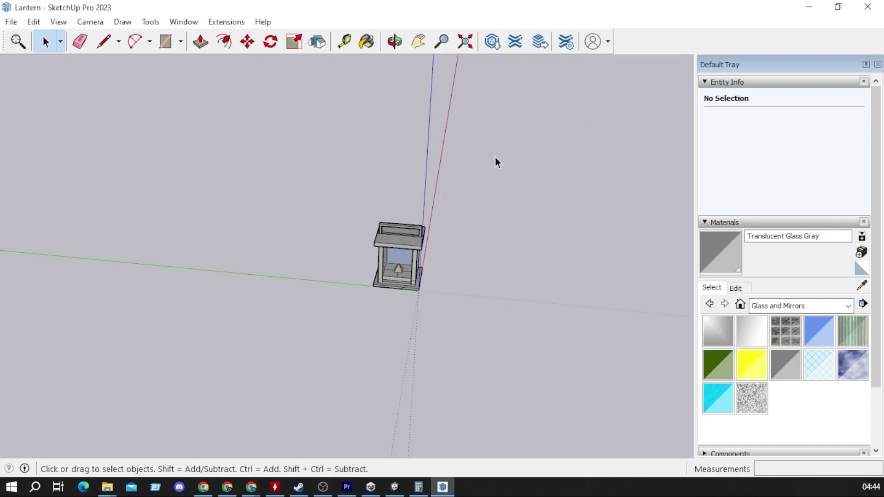
# - Delete the old Lantern asset in Unity and re-import the saved Lantern.skp
pyautogui.click(388, 491)
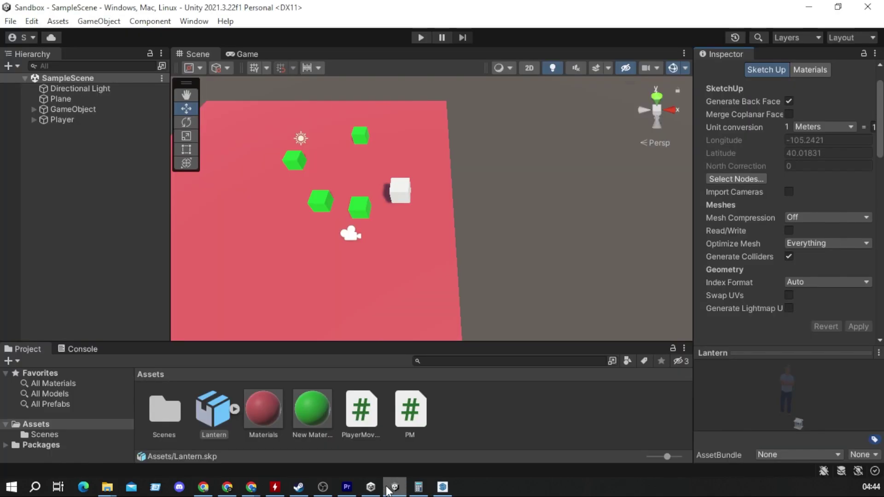
pyautogui.press('Delete')
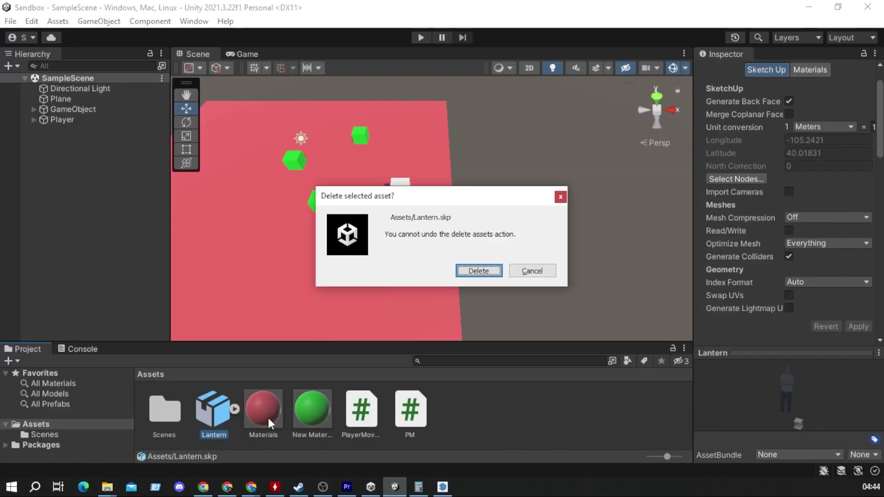
pyautogui.press('Return')
pyautogui.rightClick(455, 404)
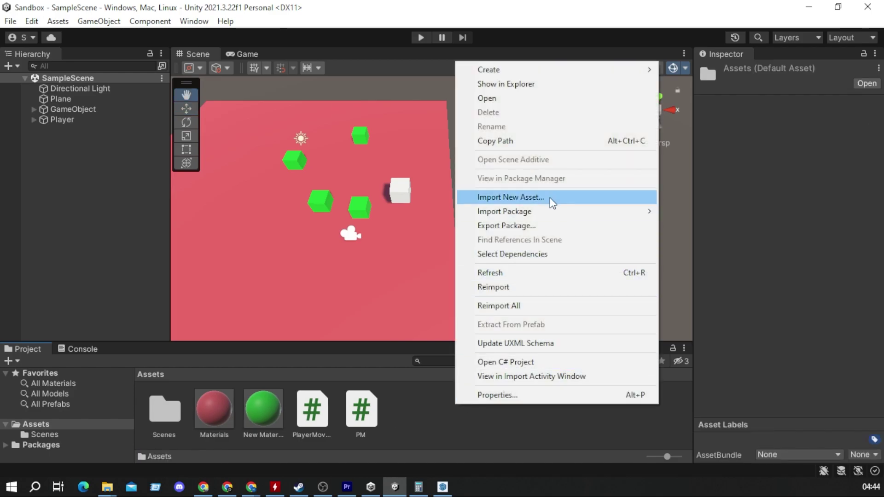
pyautogui.click(551, 198)
pyautogui.doubleClick(175, 122)
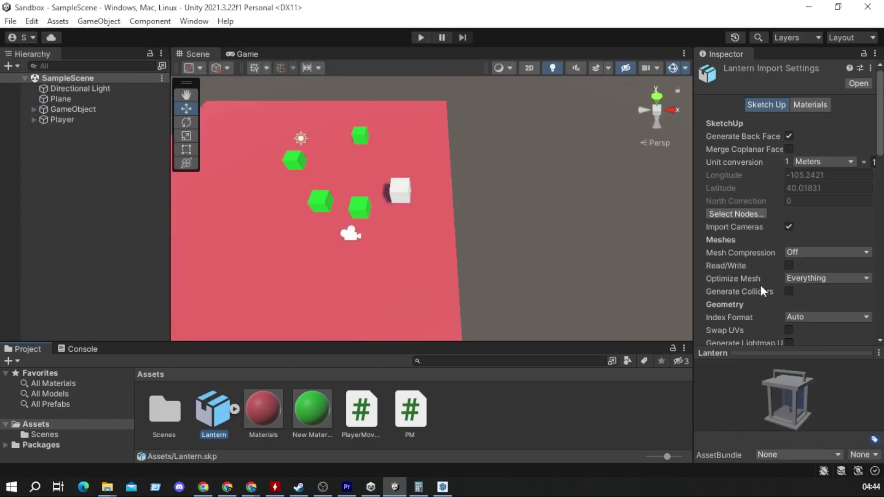
# - Uncheck Import Cameras, enable Generate Colliders and apply the import settings
pyautogui.click(789, 227)
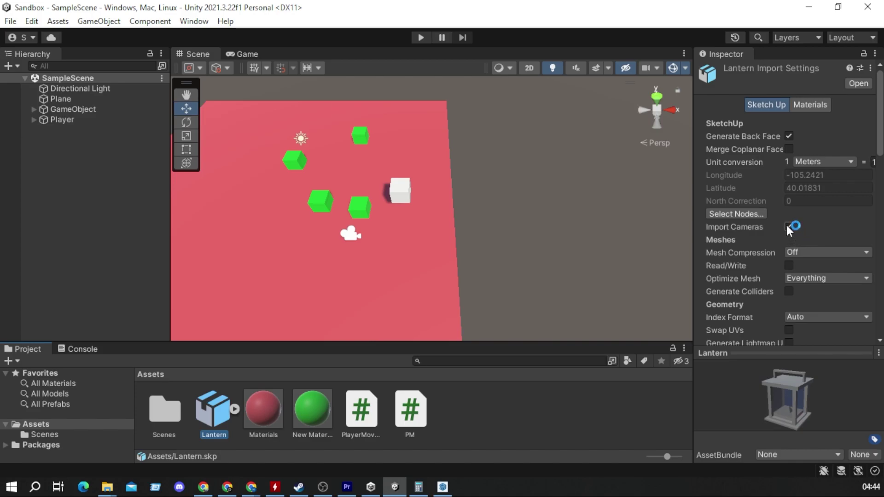
pyautogui.scroll(-3, 872, 221)
pyautogui.scroll(-2, 870, 218)
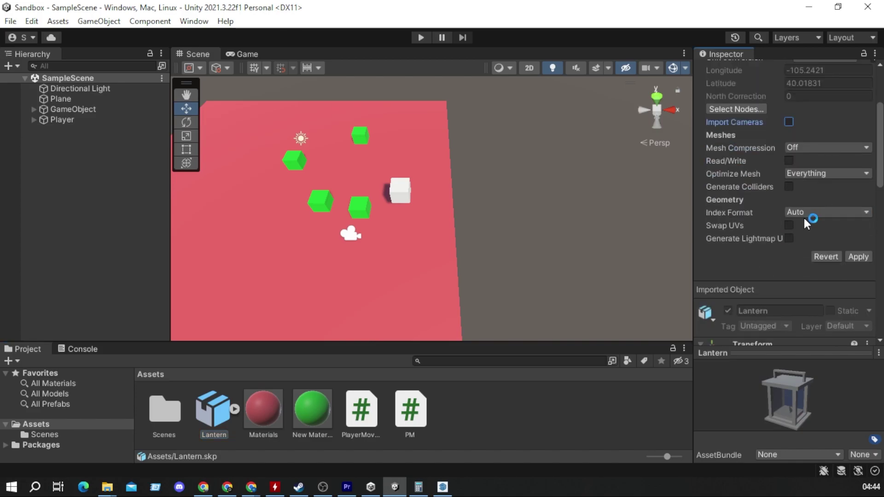
pyautogui.click(795, 187)
pyautogui.click(856, 259)
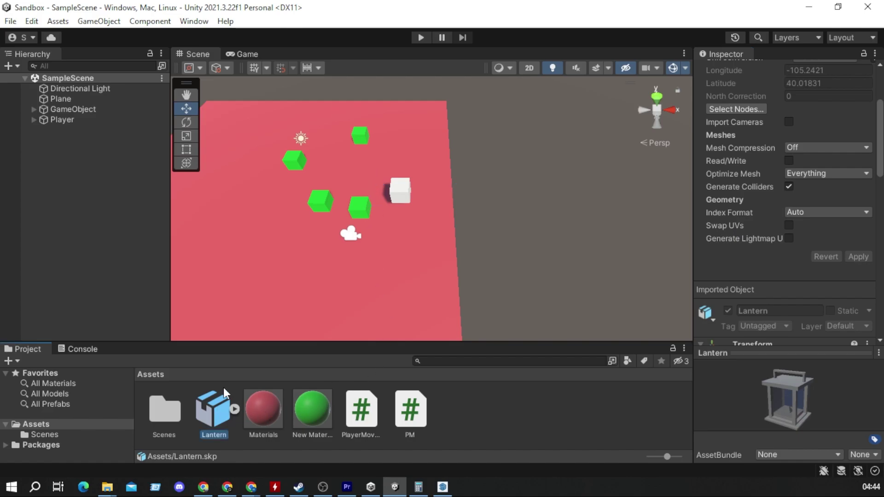
# - Drag Lantern onto the plane in the Scene view and frame it close with F
pyautogui.moveTo(311, 179); pyautogui.dragTo(314, 183)
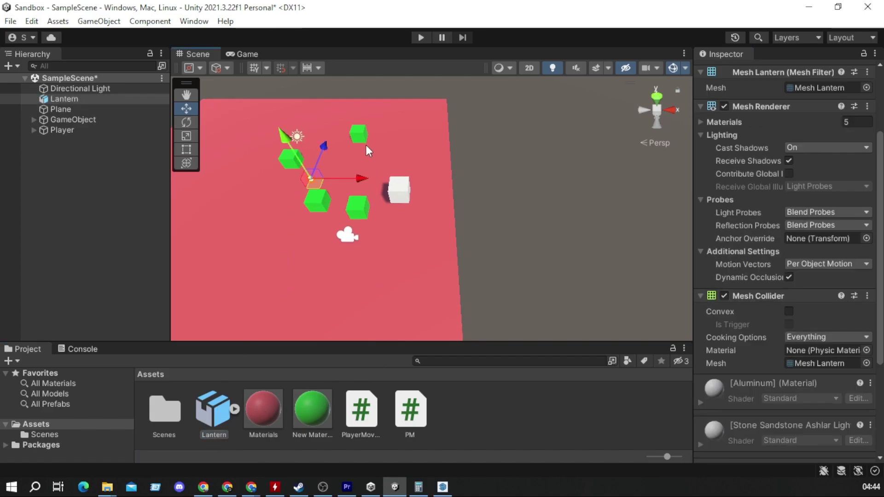
pyautogui.moveTo(359, 148); pyautogui.dragTo(355, 155, button='middle')
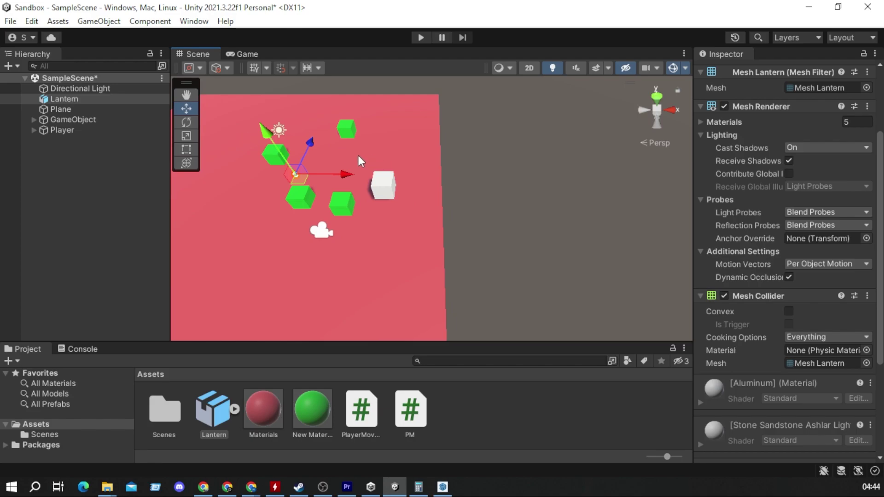
pyautogui.press('f')
pyautogui.scroll(-5, 355, 156)
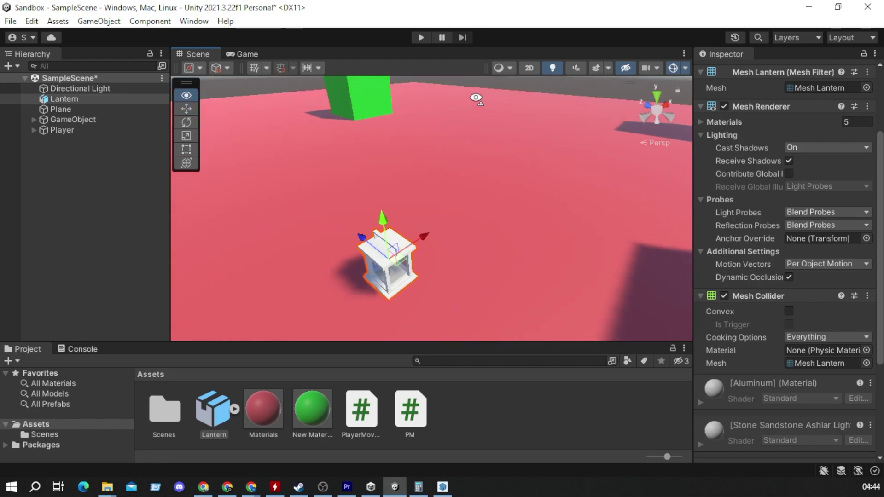
pyautogui.keyDown('alt'); pyautogui.moveTo(355, 156); pyautogui.dragTo(415, 193); pyautogui.keyUp('alt')
pyautogui.press('f')
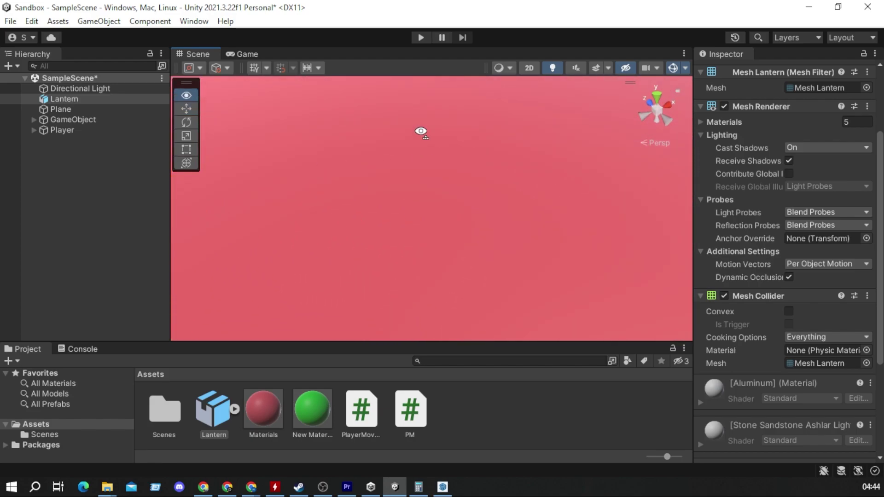
pyautogui.moveTo(485, 130)
pyautogui.keyDown('alt'); pyautogui.mouseDown()
pyautogui.moveTo(454, 120)
pyautogui.moveTo(488, 103)
pyautogui.mouseUp(); pyautogui.keyUp('alt')
# - Create a material named 'lantern paint' with a dark grey (333333) albedo
pyautogui.press('f')
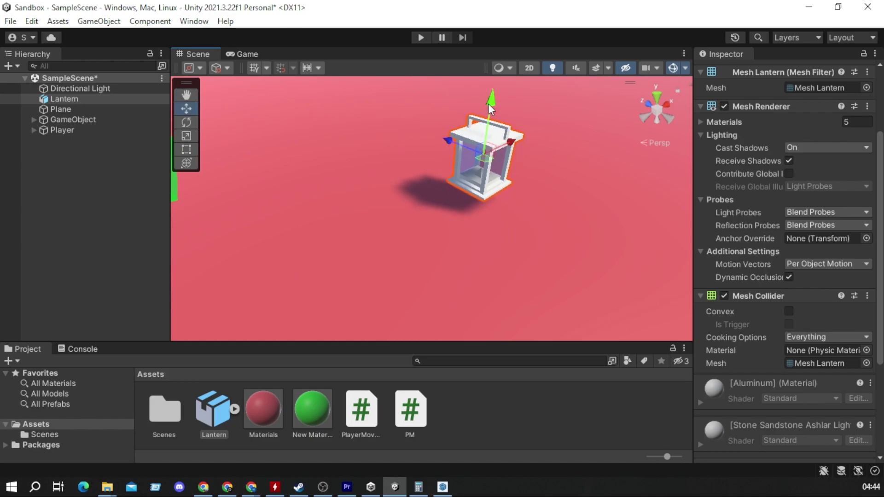
pyautogui.rightClick(483, 406)
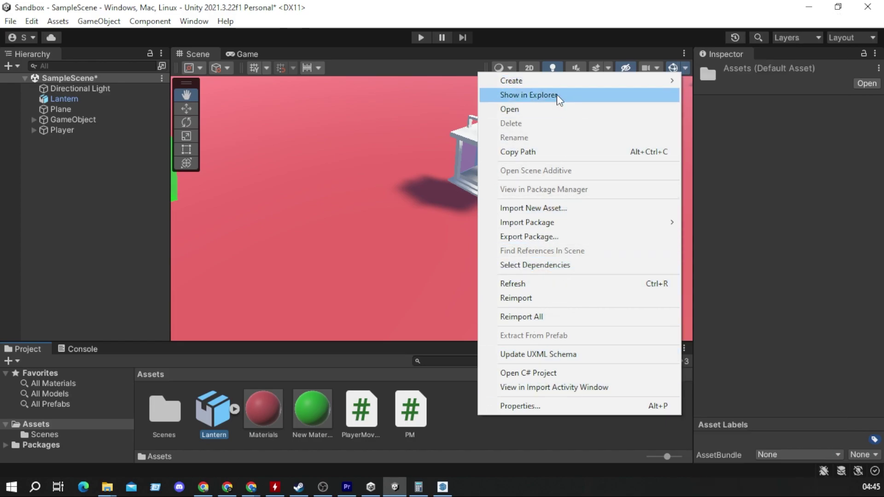
pyautogui.moveTo(512, 81)
pyautogui.click(758, 325)
pyautogui.write('lantern paint')
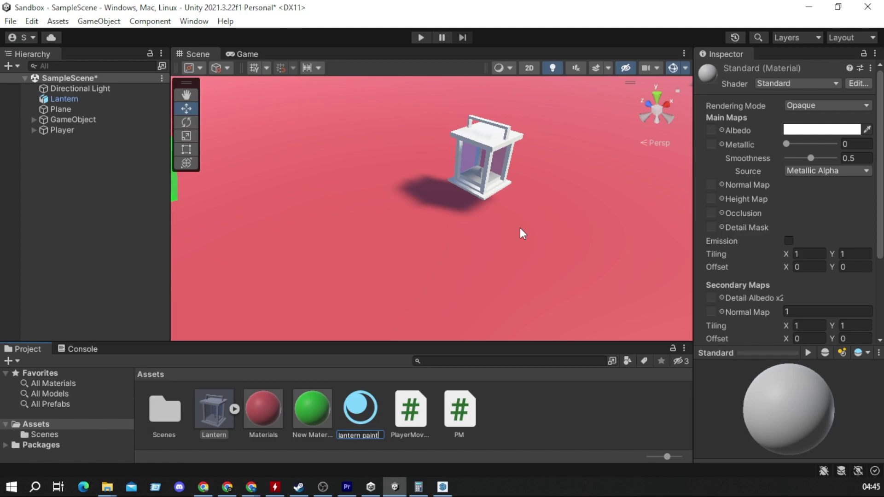
pyautogui.press('Return')
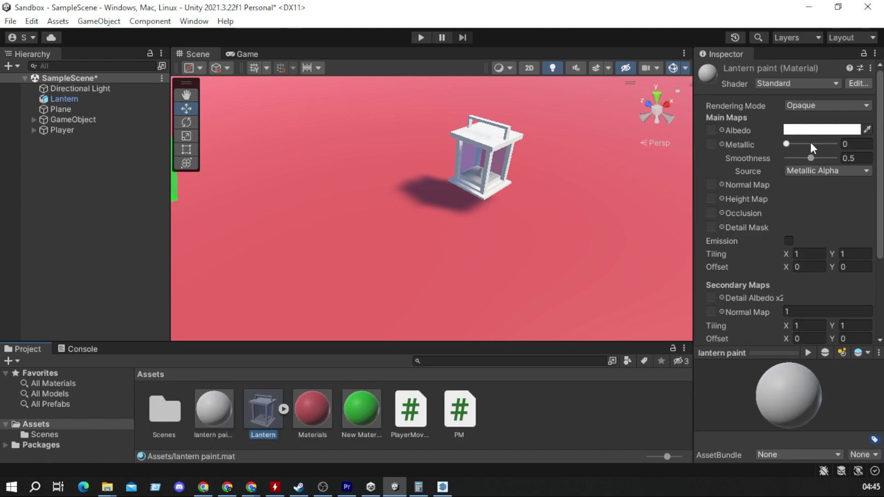
pyautogui.click(843, 128)
pyautogui.moveTo(783, 203); pyautogui.dragTo(769, 247)
pyautogui.click(872, 115)
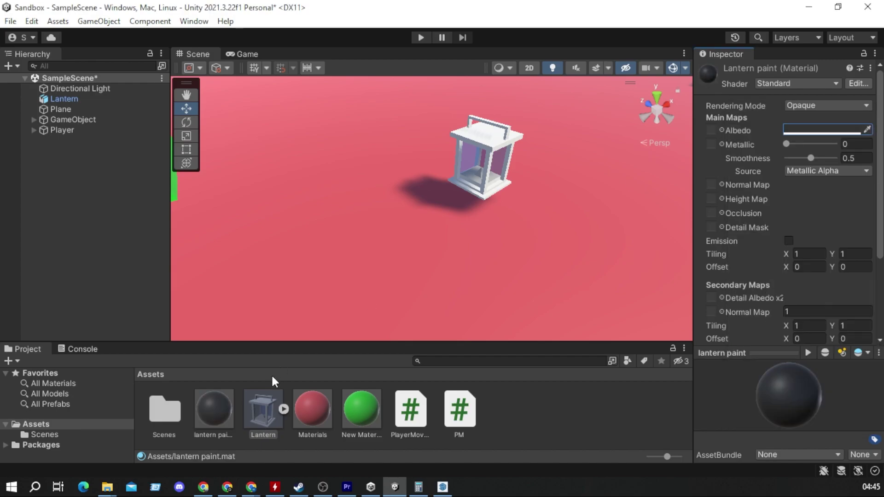
# - Apply the lantern paint material to the lantern in the Scene view
pyautogui.click(221, 412)
pyautogui.moveTo(221, 412); pyautogui.dragTo(476, 152)
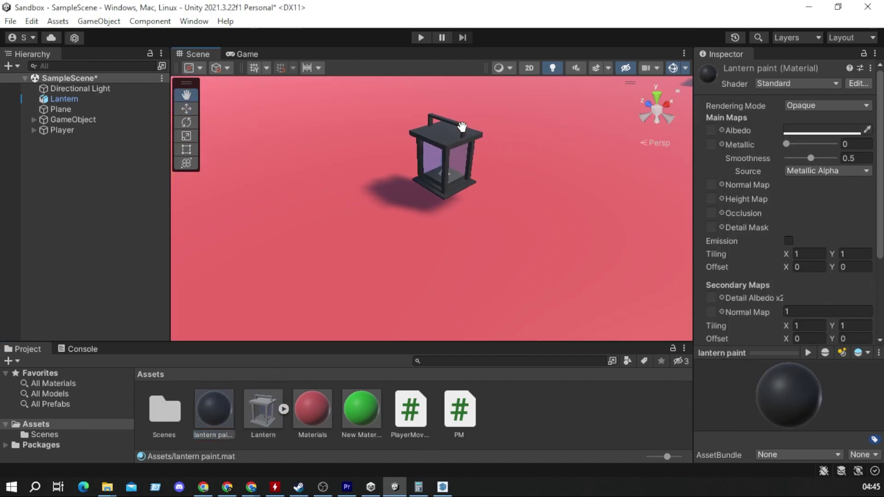
pyautogui.moveTo(482, 140); pyautogui.dragTo(472, 151, button='middle')
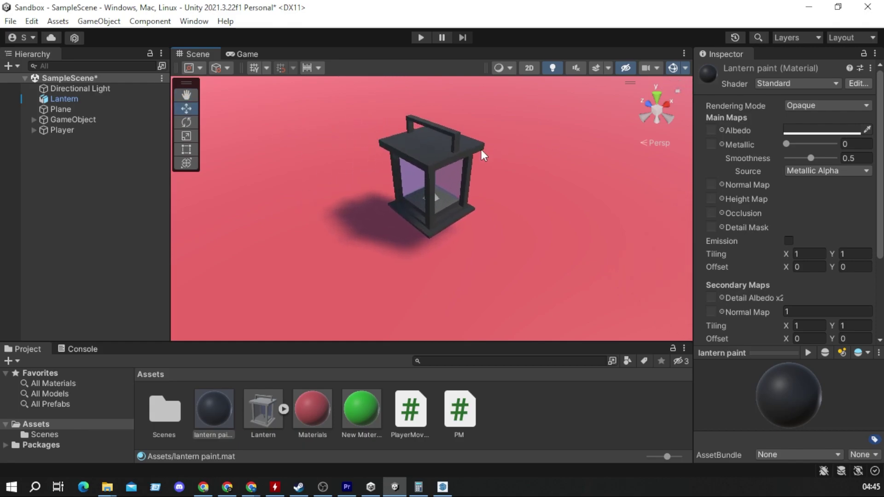
pyautogui.moveTo(474, 182)
pyautogui.mouseDown(button='right')
pyautogui.moveTo(240, 110)
pyautogui.moveTo(369, 85)
pyautogui.mouseUp(button='right')
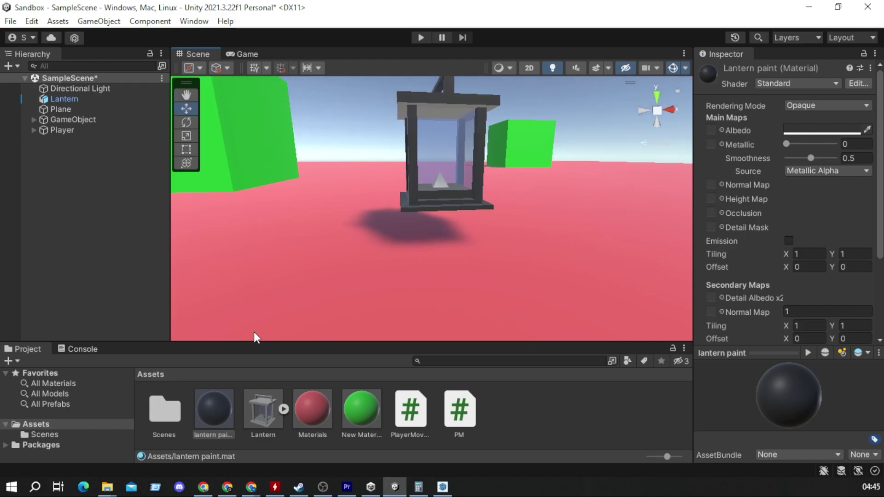
# - Add a spot light to the scene and raise it slightly
pyautogui.rightClick(102, 167)
pyautogui.moveTo(132, 364)
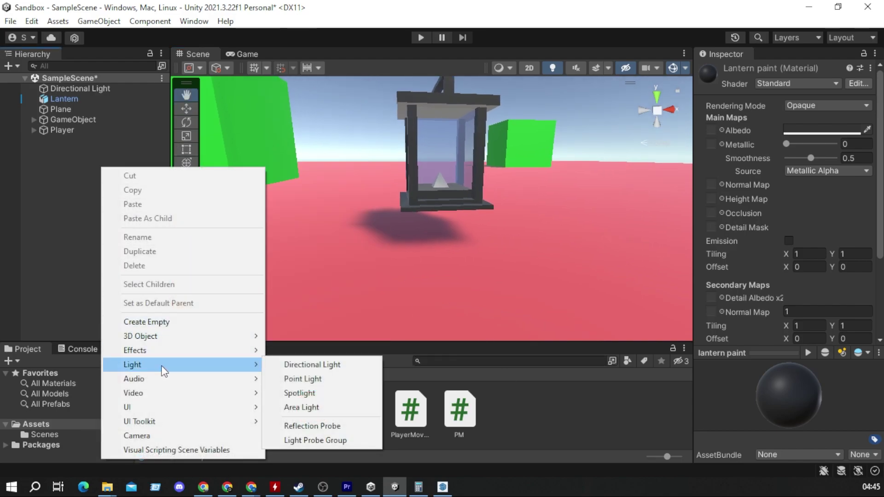
pyautogui.click(300, 393)
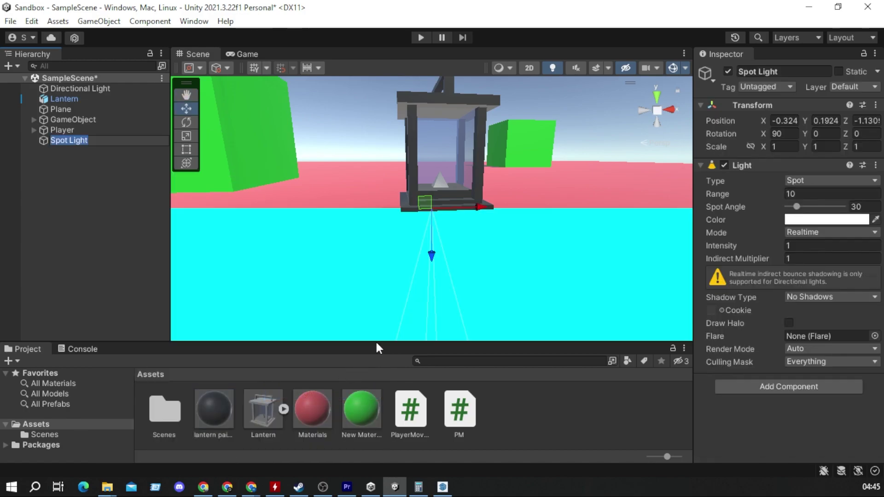
pyautogui.moveTo(435, 207); pyautogui.dragTo(446, 201)
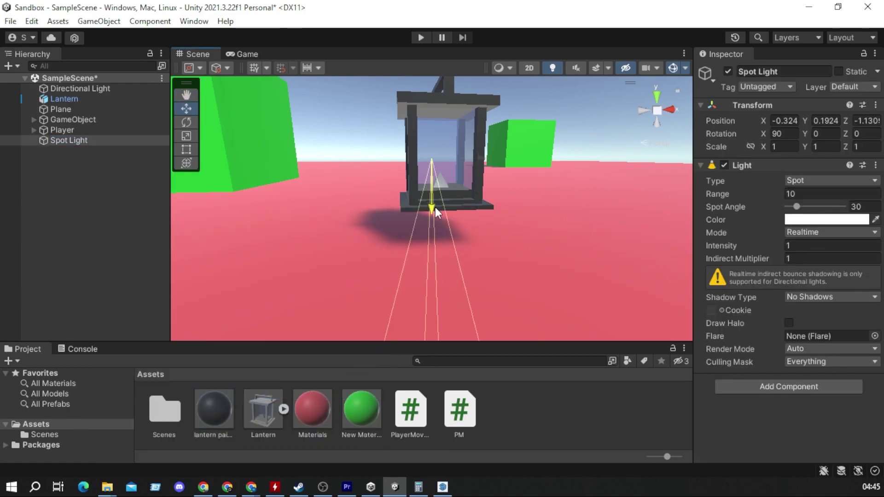
pyautogui.moveTo(447, 201)
pyautogui.mouseDown(button='right')
pyautogui.moveTo(618, 168)
pyautogui.moveTo(799, 280)
pyautogui.mouseUp(button='right')
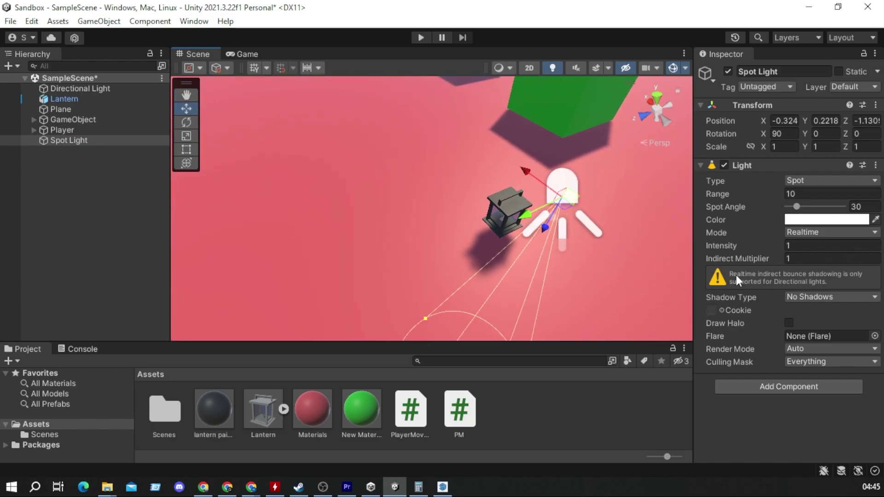
pyautogui.click(560, 311)
pyautogui.rightClick(500, 410)
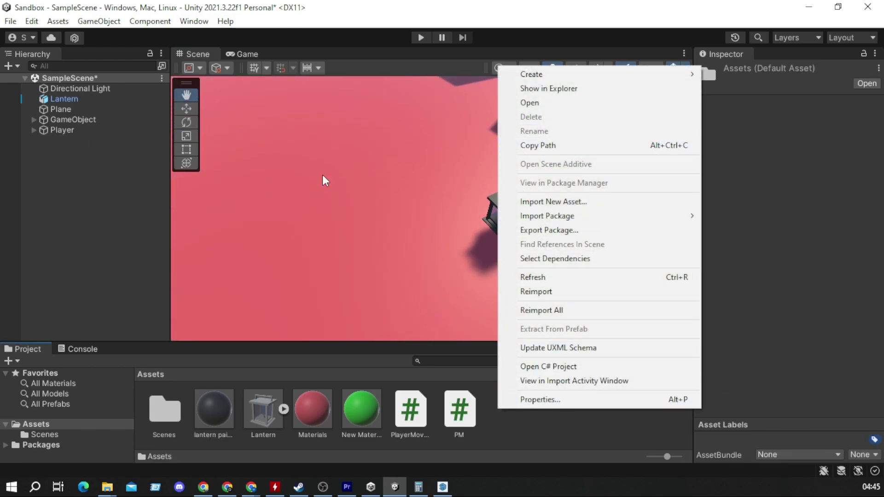
# - Add a Point Light and move it up and along its depth axis
pyautogui.rightClick(79, 159)
pyautogui.moveTo(162, 356)
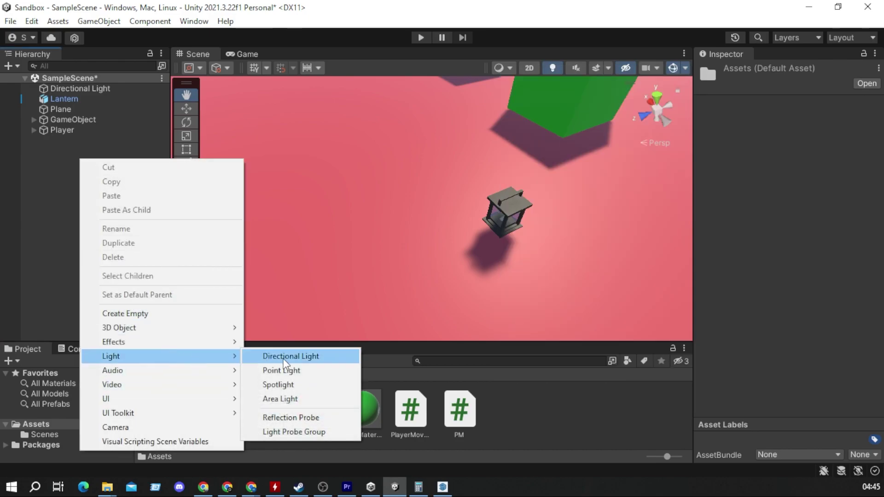
pyautogui.click(316, 371)
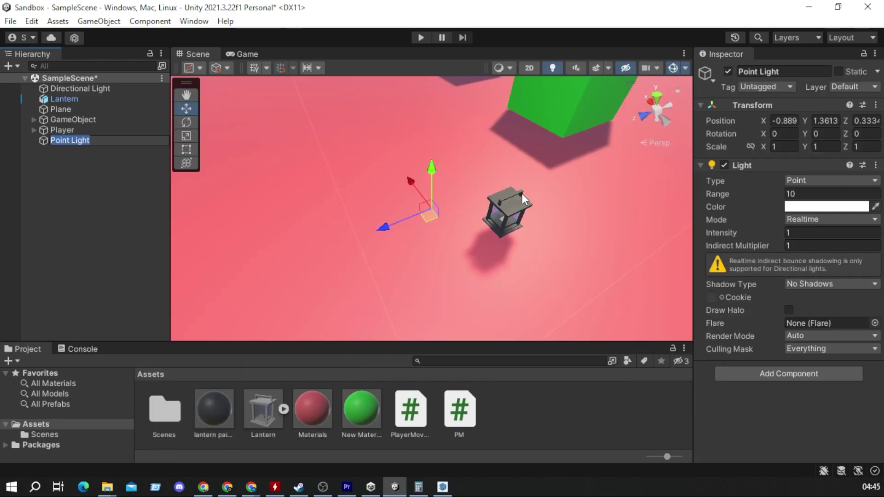
pyautogui.moveTo(430, 169); pyautogui.dragTo(460, 179)
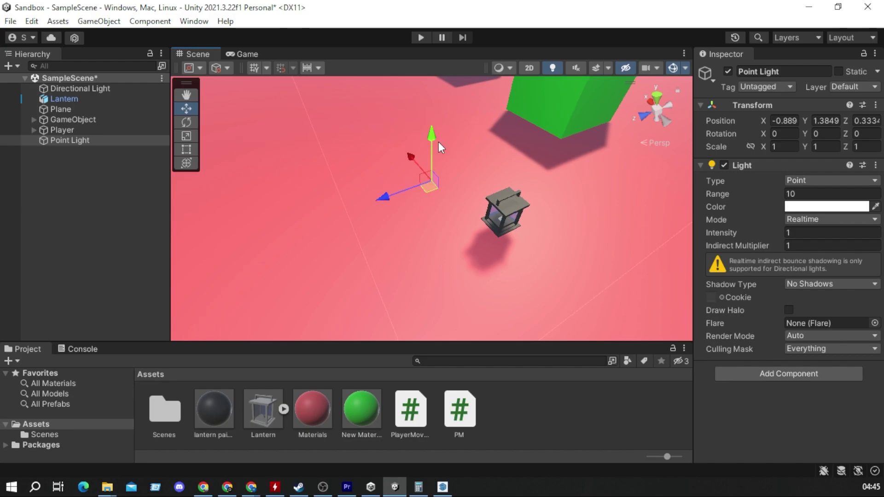
pyautogui.moveTo(386, 216); pyautogui.dragTo(487, 194)
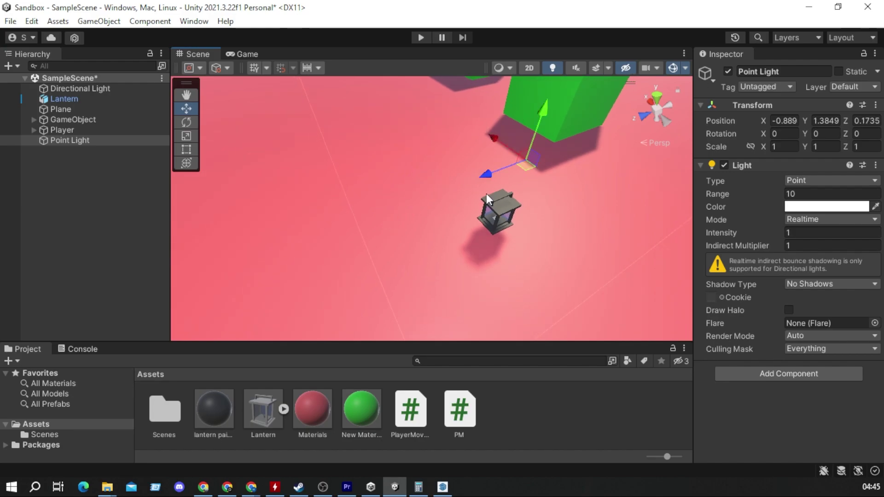
pyautogui.moveTo(541, 109); pyautogui.dragTo(516, 197)
pyautogui.press('f')
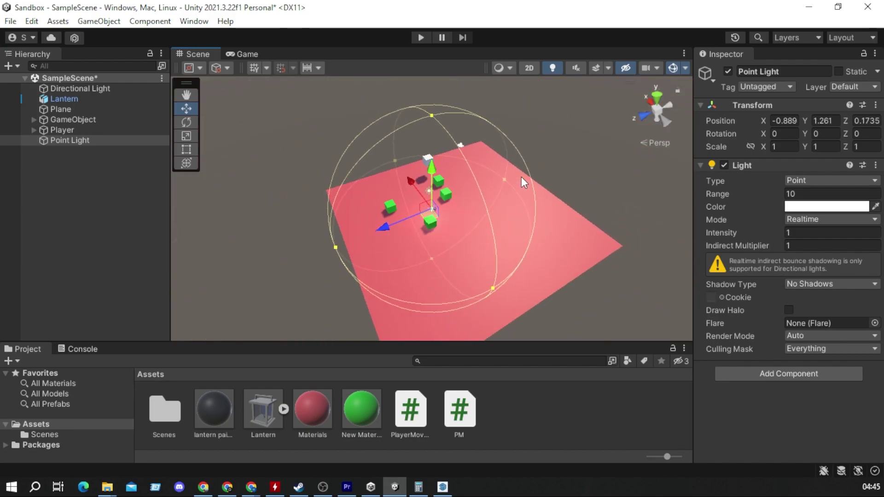
pyautogui.scroll(3, 522, 176)
pyautogui.moveTo(512, 179)
pyautogui.mouseDown(button='right')
pyautogui.moveTo(758, 183)
pyautogui.moveTo(685, 164)
pyautogui.mouseUp(button='right')
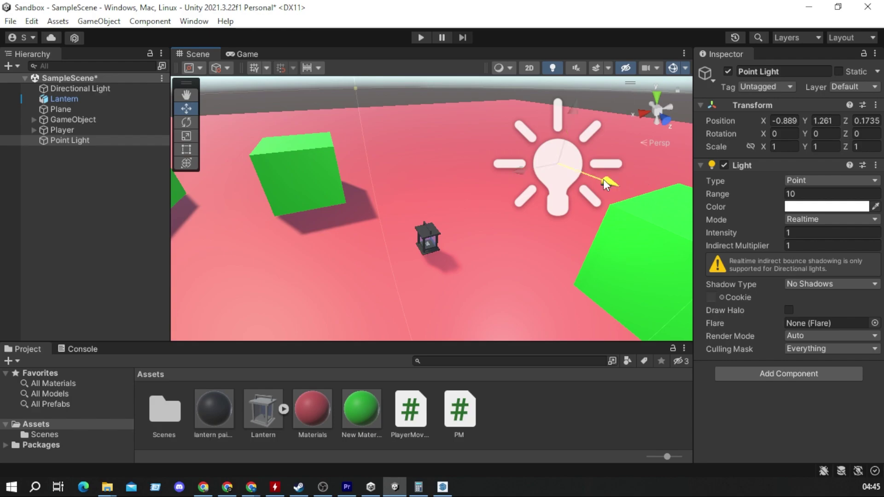
# - Bring the point light down toward the lantern and set its Range to 2
pyautogui.moveTo(604, 179); pyautogui.dragTo(454, 146)
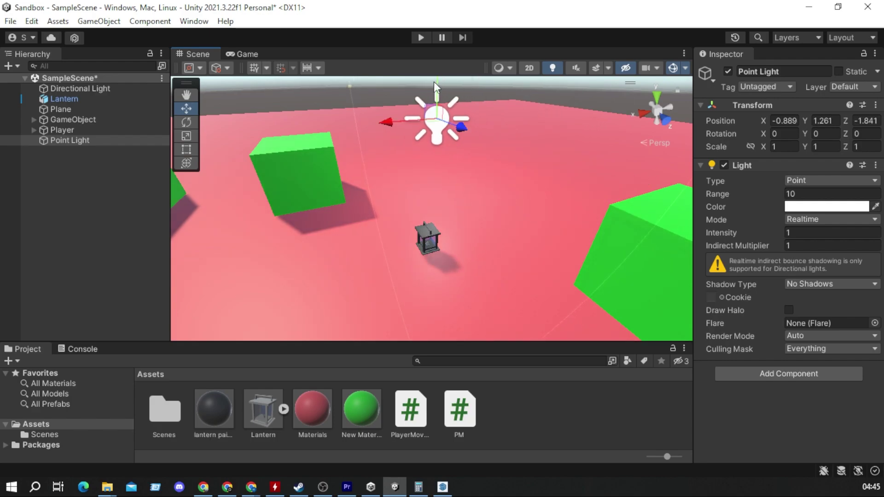
pyautogui.click(434, 82)
pyautogui.click(445, 128)
pyautogui.moveTo(502, 181); pyautogui.dragTo(465, 109, button='right')
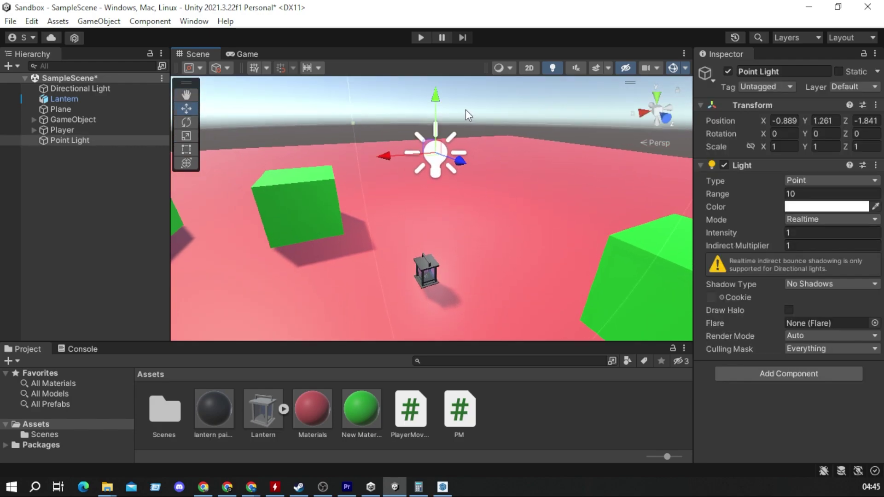
pyautogui.moveTo(437, 101)
pyautogui.mouseDown()
pyautogui.moveTo(428, 180)
pyautogui.moveTo(431, 166)
pyautogui.mouseUp()
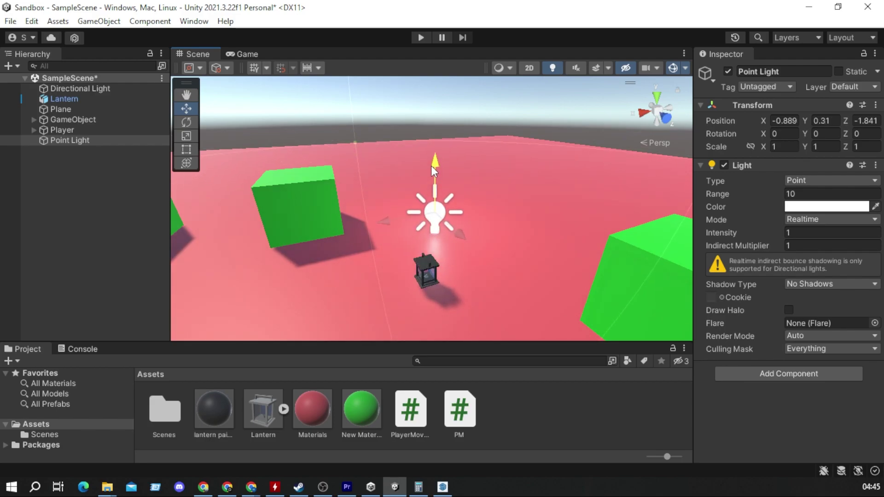
pyautogui.moveTo(460, 235); pyautogui.dragTo(489, 270)
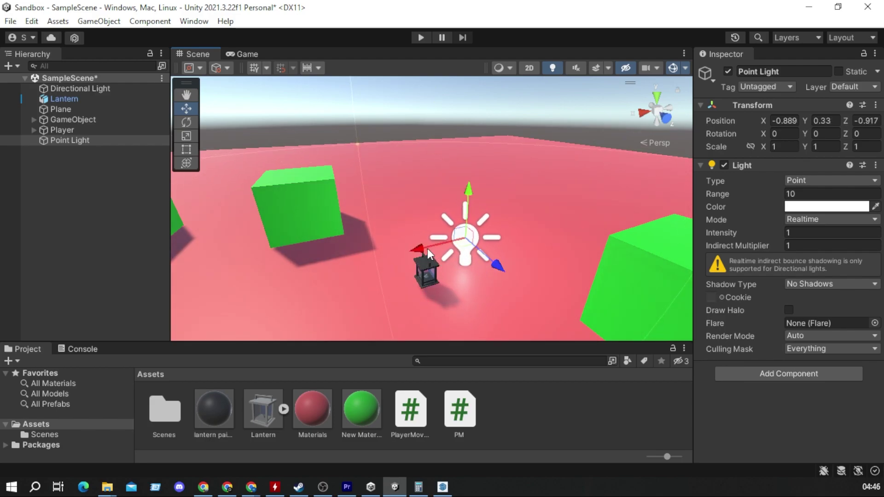
pyautogui.moveTo(427, 249); pyautogui.dragTo(387, 275)
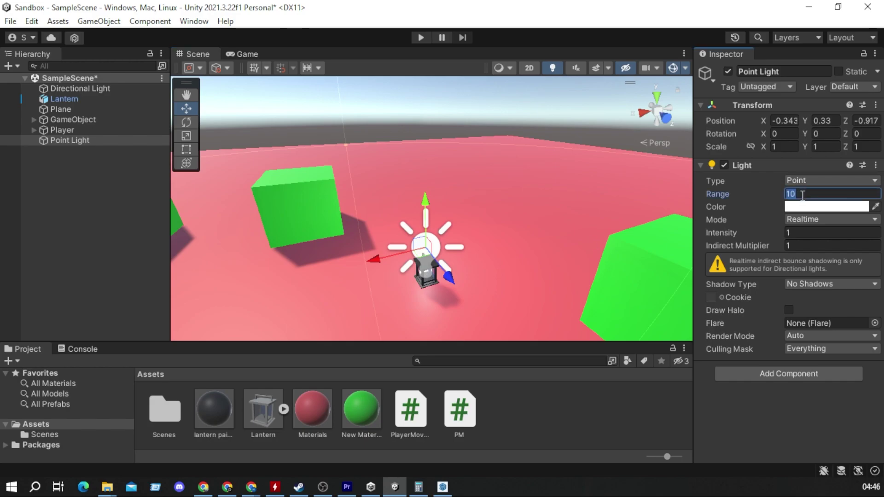
pyautogui.write('2')
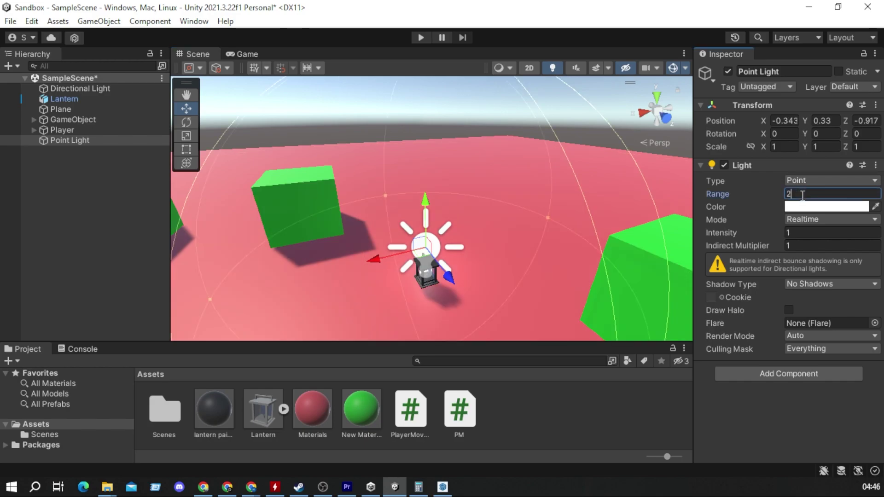
# - Fine-tune the point light's position until it sits inside the lantern
pyautogui.moveTo(417, 280)
pyautogui.mouseDown(button='right')
pyautogui.moveTo(576, 277)
pyautogui.moveTo(511, 213)
pyautogui.mouseUp(button='right')
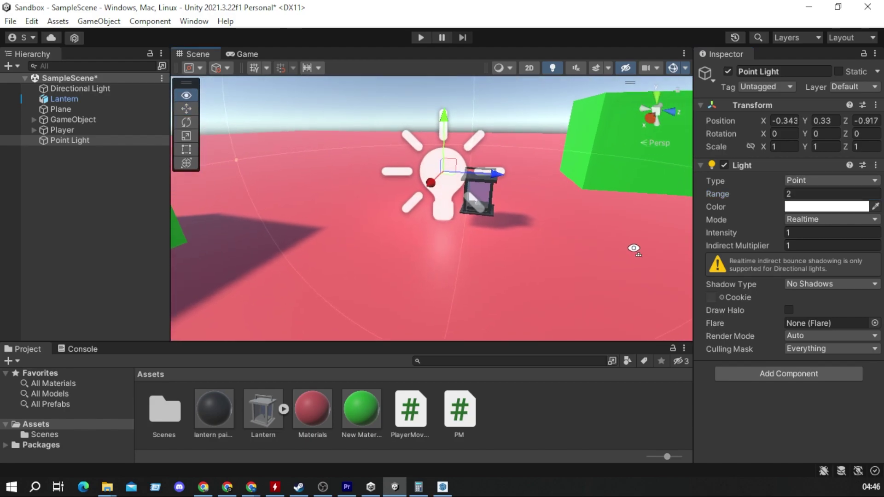
pyautogui.moveTo(441, 181); pyautogui.dragTo(473, 200)
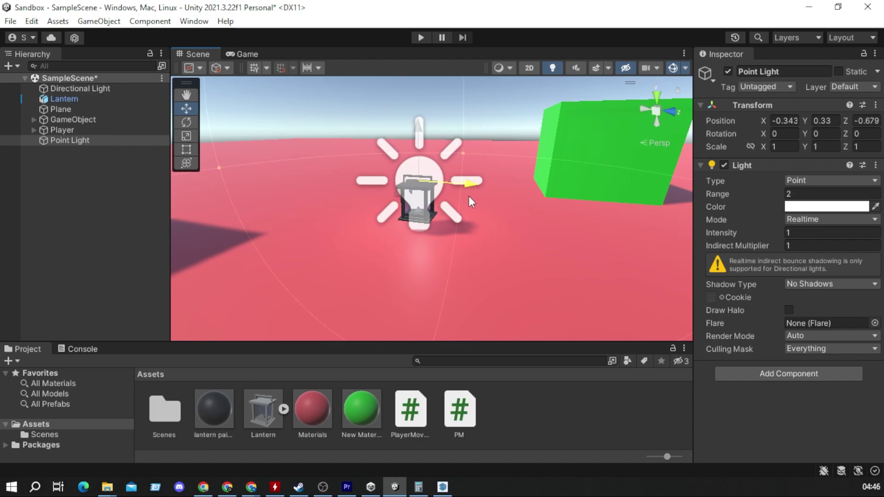
pyautogui.moveTo(473, 201)
pyautogui.mouseDown(button='right')
pyautogui.moveTo(326, 170)
pyautogui.moveTo(508, 192)
pyautogui.mouseUp(button='right')
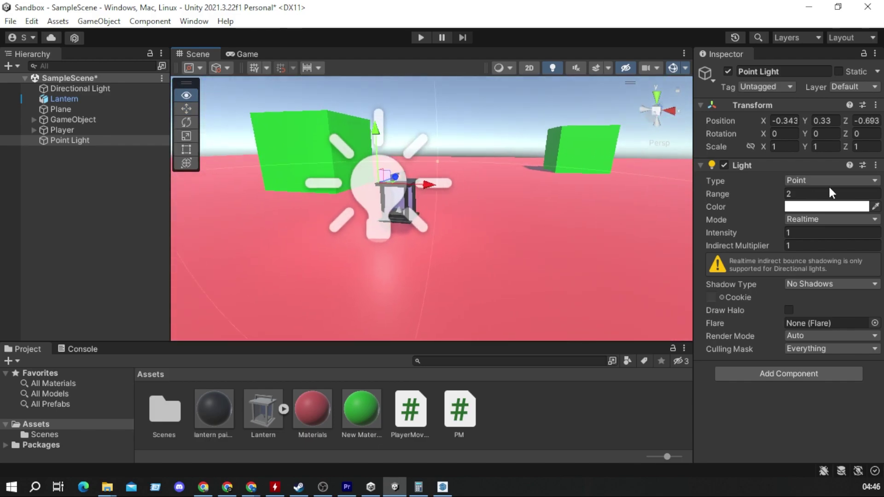
pyautogui.moveTo(507, 192); pyautogui.dragTo(533, 193)
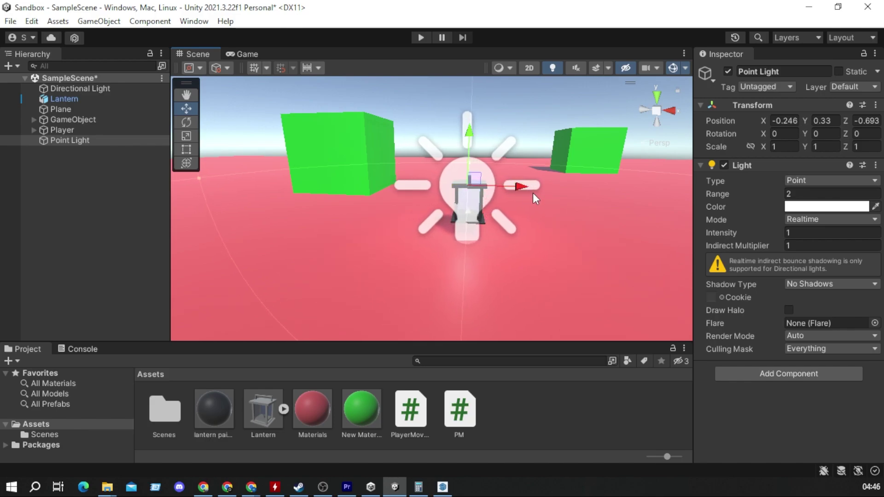
pyautogui.moveTo(532, 193); pyautogui.dragTo(255, 206, button='right')
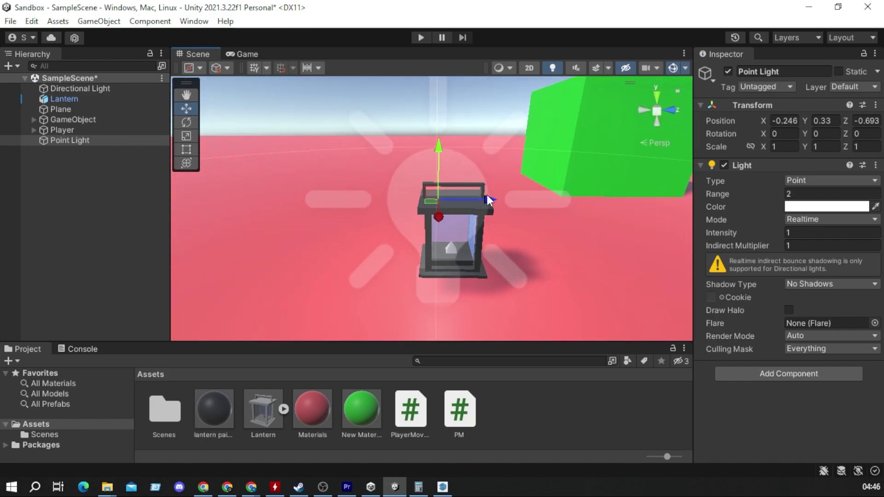
pyautogui.moveTo(488, 199); pyautogui.dragTo(498, 198)
# - Delete the Directional Light so the scene goes dark
pyautogui.click(100, 90)
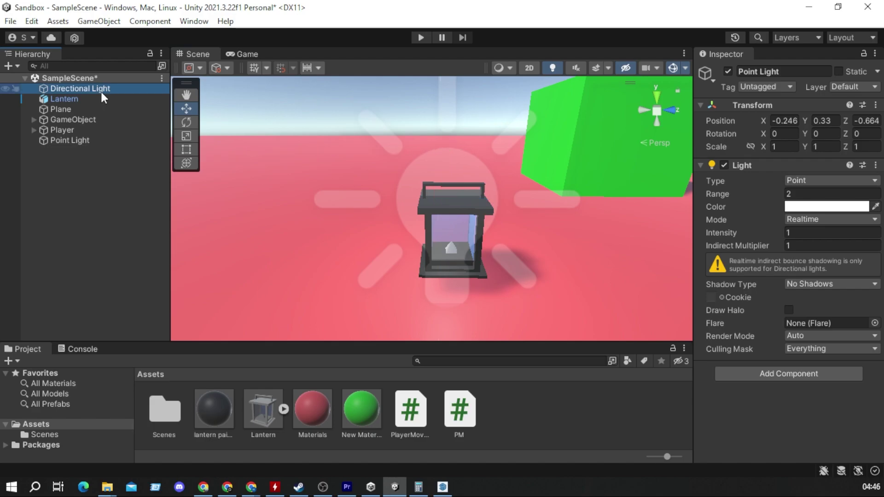
pyautogui.press('Delete')
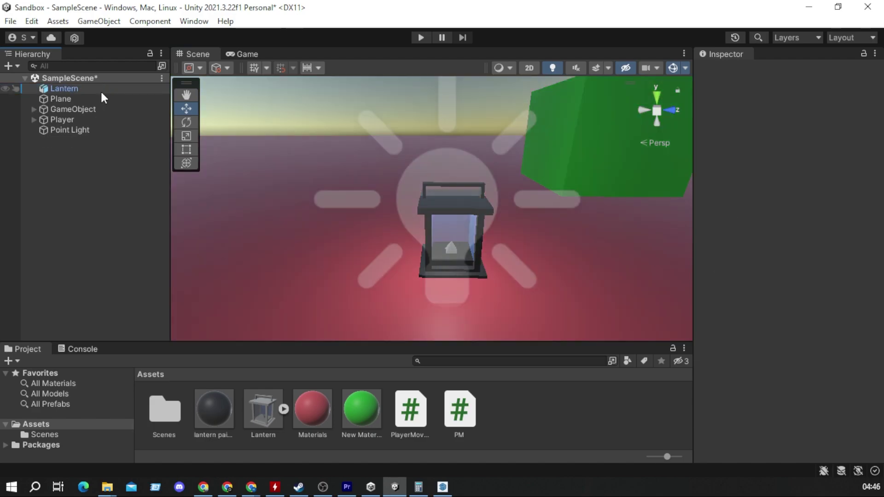
pyautogui.moveTo(415, 214)
pyautogui.mouseDown(button='right')
pyautogui.moveTo(433, 200)
pyautogui.moveTo(636, 221)
pyautogui.moveTo(599, 233)
pyautogui.mouseUp(button='right')
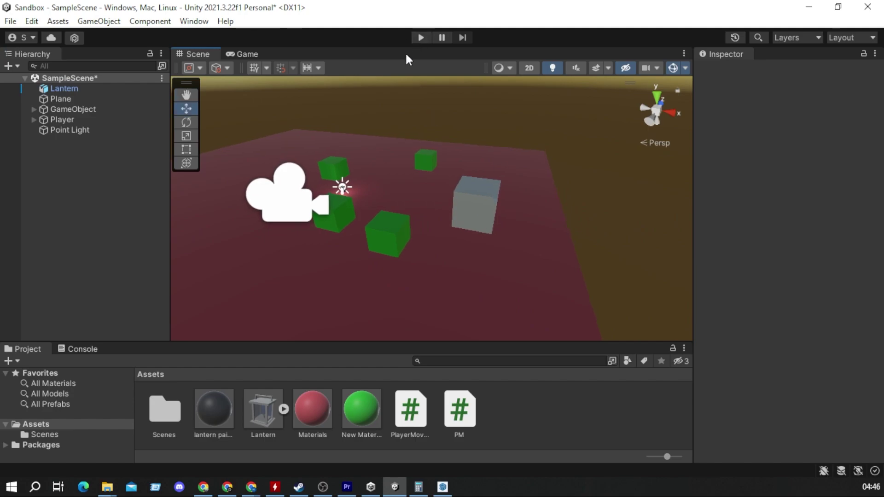
# - Save the scene, then play-test it, turning toward the lantern before stopping
pyautogui.hotkey('ctrl', 's')
pyautogui.click(426, 41)
pyautogui.press('a')
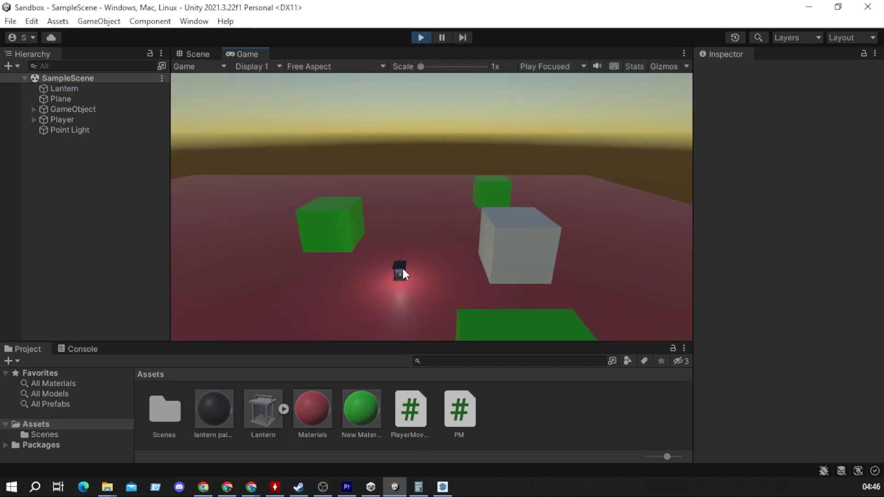
pyautogui.click(420, 37)
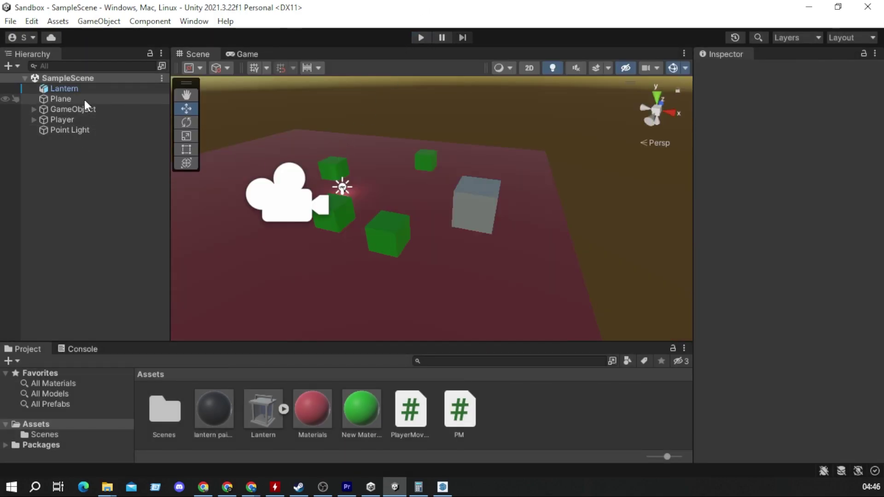
# - Set the Lantern's Transform Scale to 3 on X, Y and Z
pyautogui.click(99, 87)
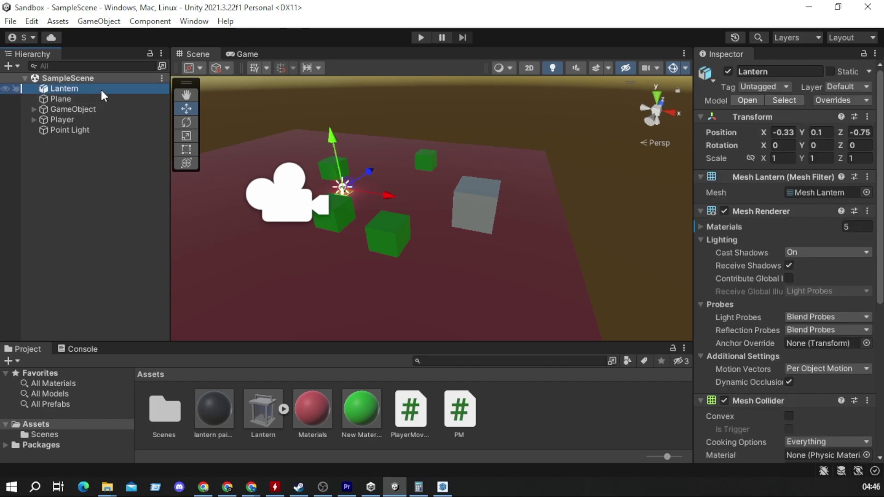
pyautogui.click(263, 410)
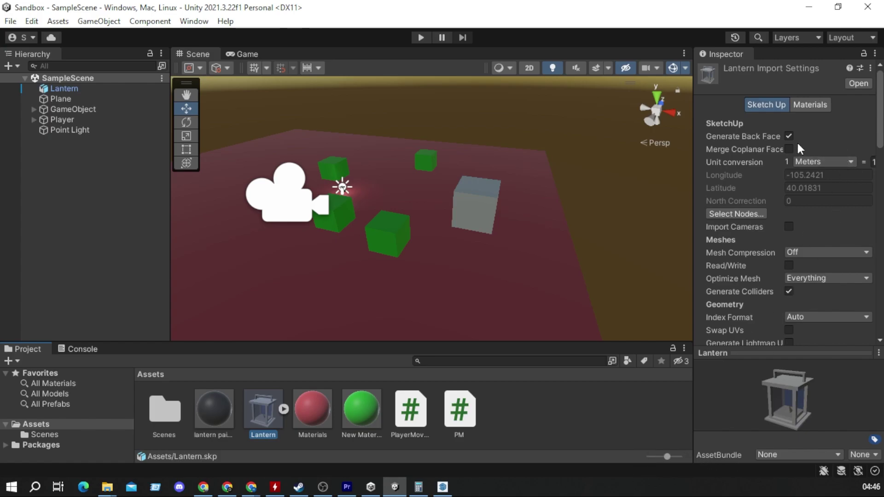
pyautogui.click(70, 88)
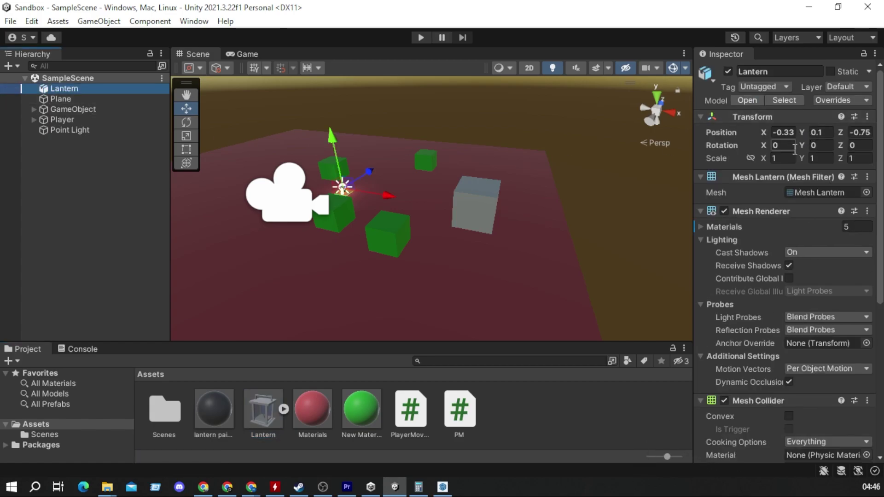
pyautogui.click(783, 158)
pyautogui.write('2')
pyautogui.click(866, 158)
pyautogui.write('2')
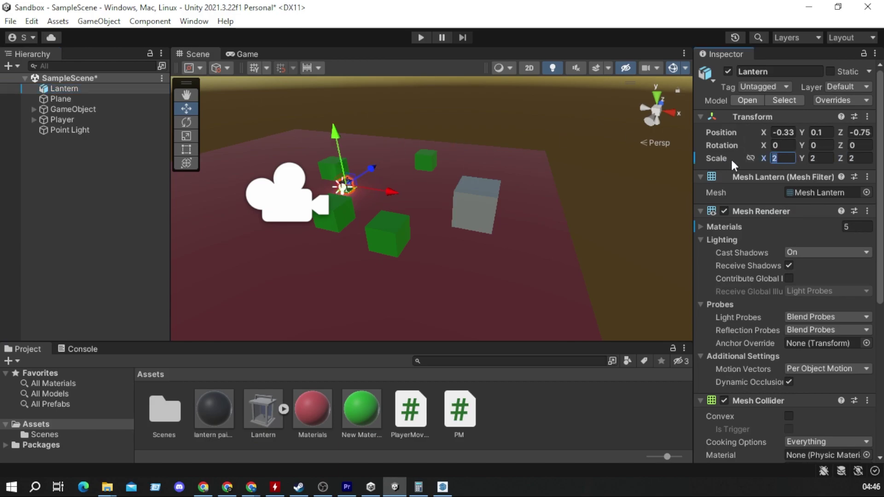
pyautogui.write('33')
pyautogui.click(862, 158)
pyautogui.write('3')
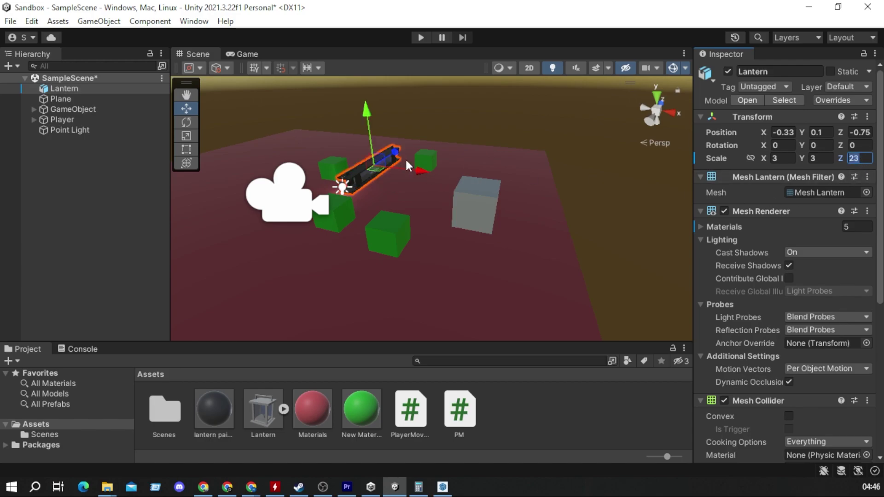
pyautogui.write('3')
# - Nudge the scaled Lantern along Z to about -1.07
pyautogui.moveTo(414, 152)
pyautogui.keyDown('alt'); pyautogui.mouseDown()
pyautogui.moveTo(358, 122)
pyautogui.moveTo(310, 122)
pyautogui.mouseUp(); pyautogui.keyUp('alt')
pyautogui.press('f')
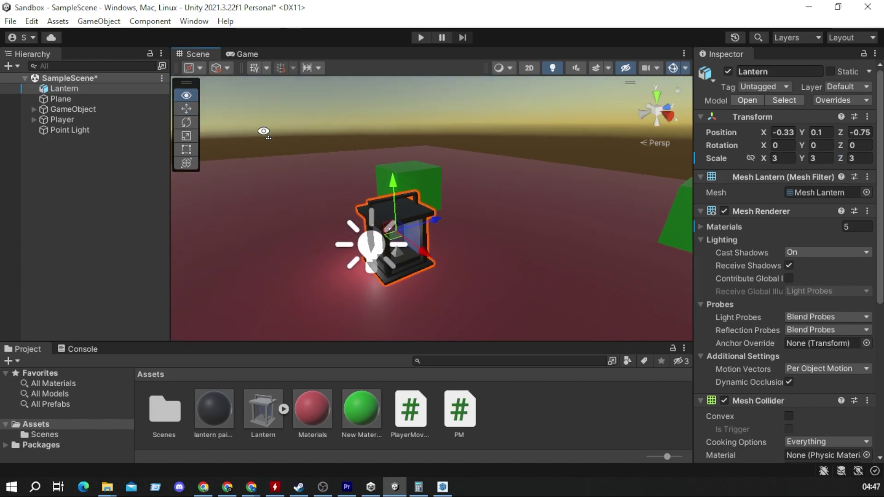
pyautogui.moveTo(439, 221); pyautogui.dragTo(420, 237)
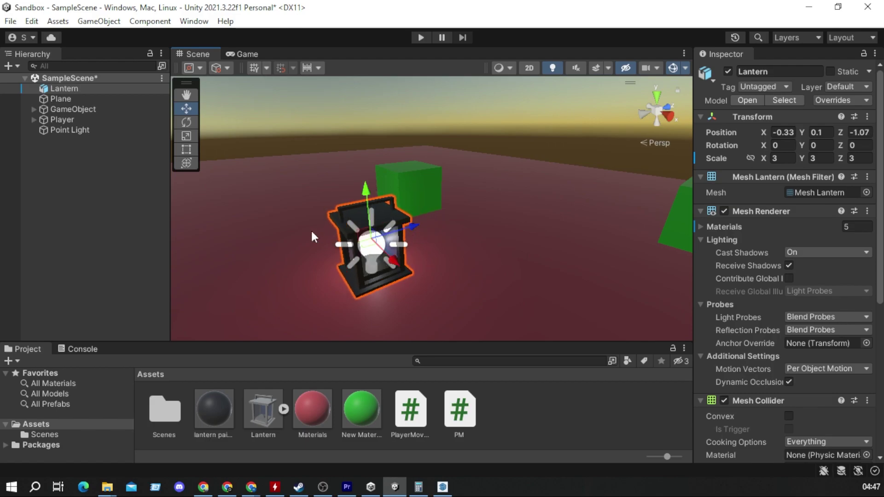
pyautogui.scroll(3, 313, 236)
pyautogui.keyDown('alt'); pyautogui.moveTo(312, 237); pyautogui.dragTo(586, 242); pyautogui.keyUp('alt')
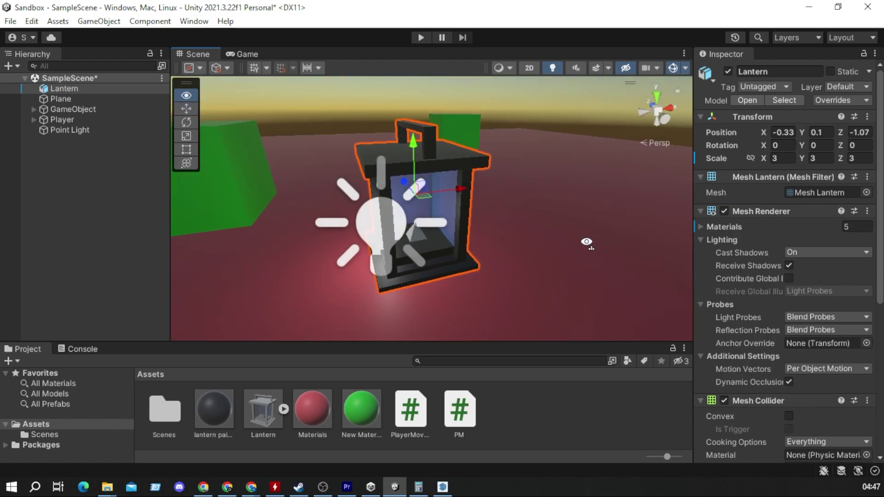
pyautogui.click(69, 130)
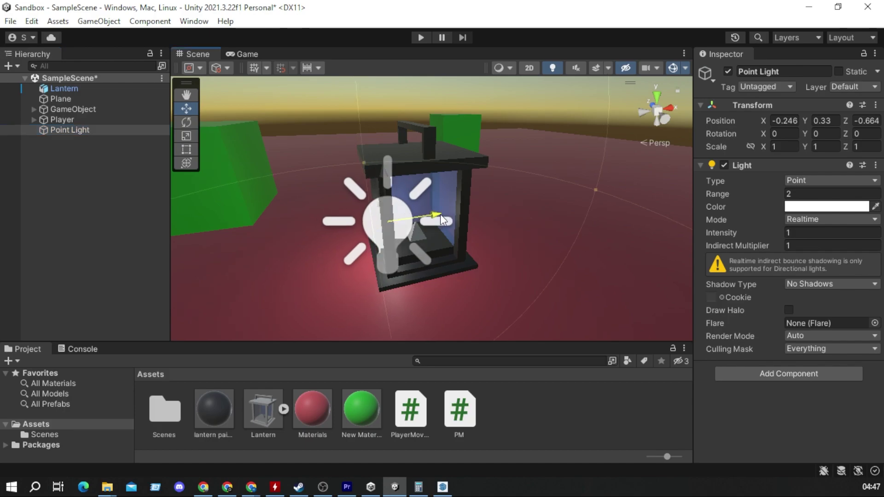
# - Centre the Point Light in the lantern with Intensity 3, Indirect Multiplier 2, Range 3
pyautogui.moveTo(440, 215); pyautogui.dragTo(468, 210)
pyautogui.moveTo(414, 167); pyautogui.dragTo(417, 154)
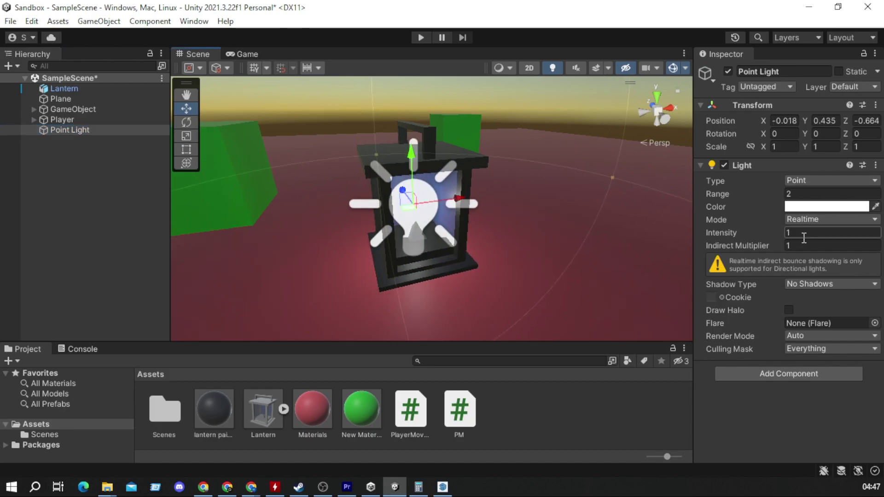
pyautogui.write('2')
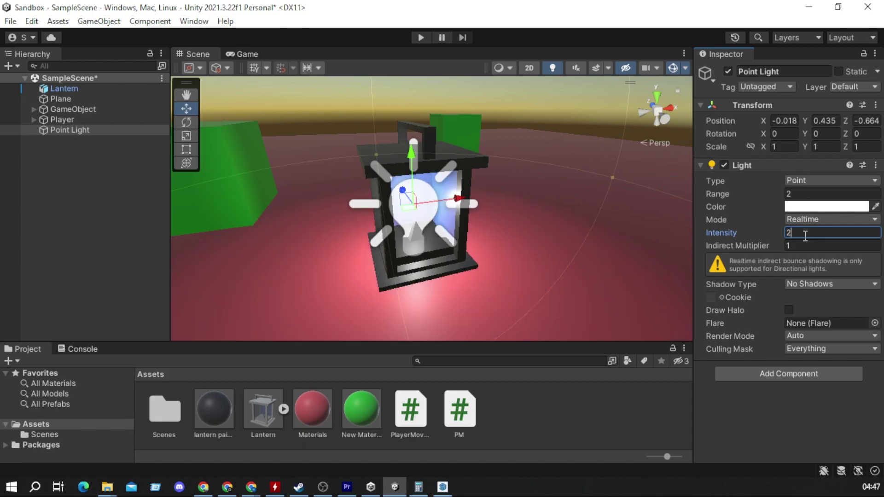
pyautogui.write('3')
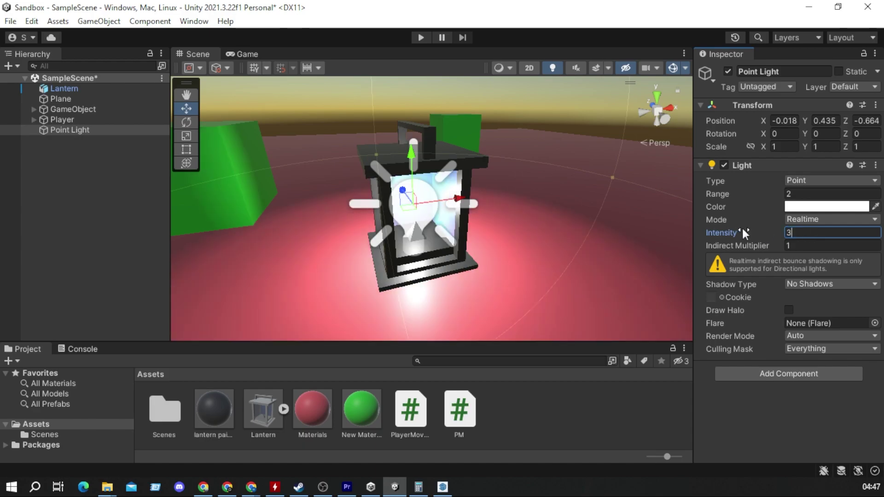
pyautogui.click(816, 246)
pyautogui.write('2')
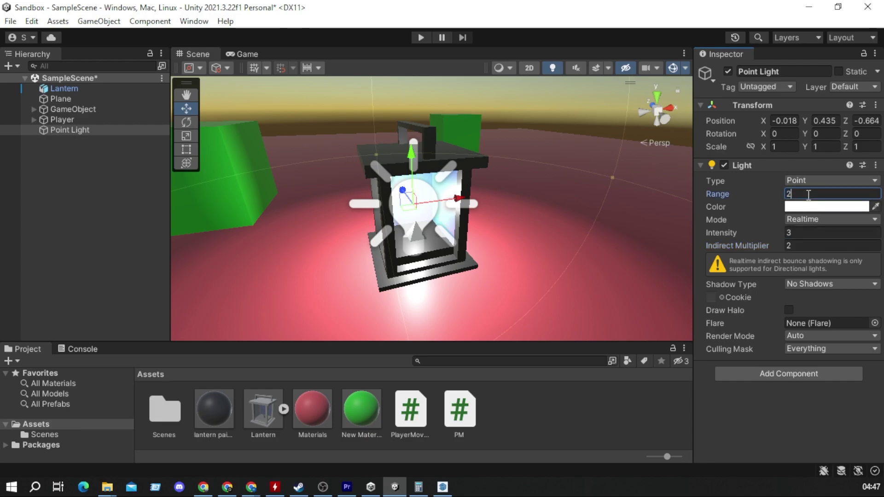
pyautogui.write('3')
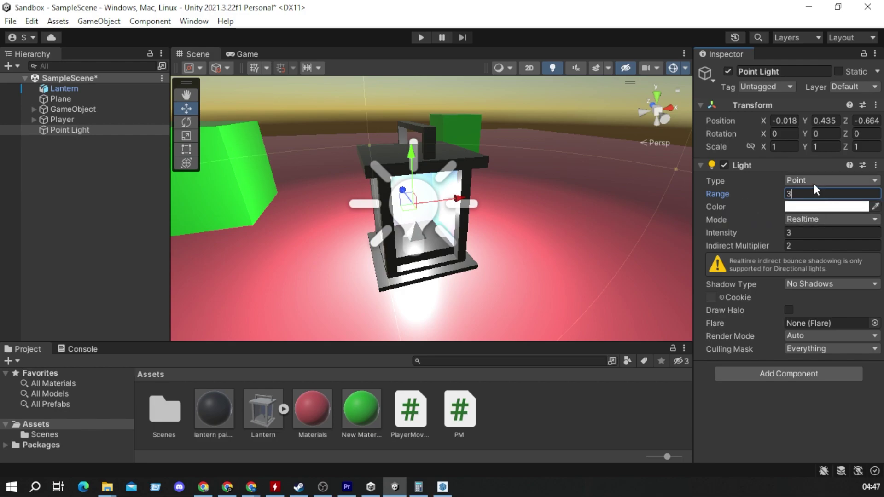
# - Tint the Point Light a warm pale yellow and run the scene
pyautogui.click(814, 205)
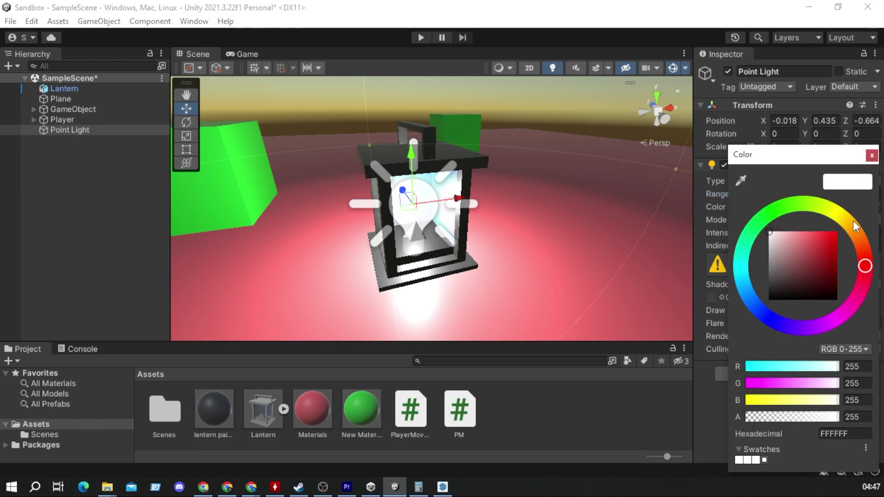
pyautogui.click(839, 219)
pyautogui.moveTo(794, 240); pyautogui.dragTo(811, 231)
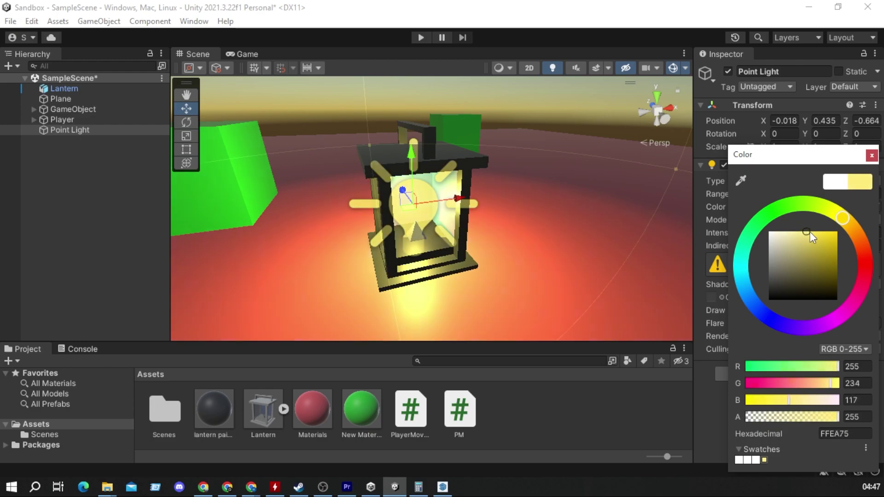
pyautogui.click(872, 155)
pyautogui.click(421, 37)
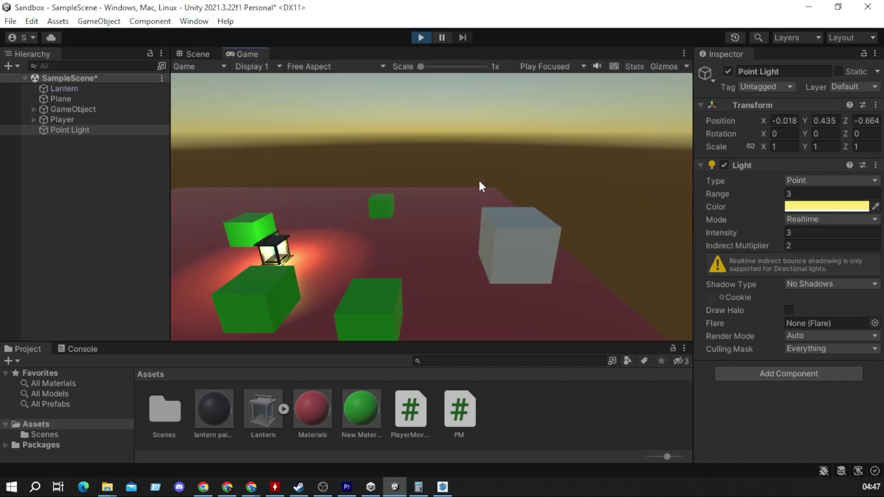
# - Walk the player around the lantern with the A and D keys to see its glow
pyautogui.press('a')
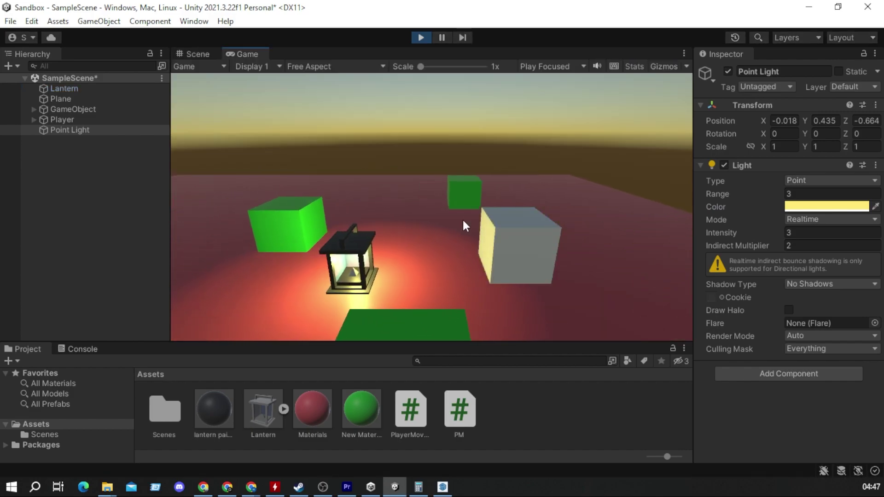
pyautogui.press('d')
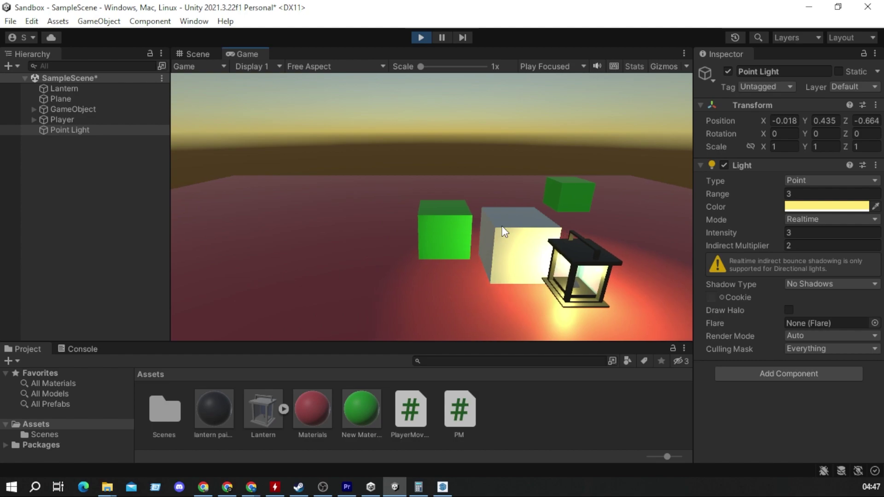
pyautogui.press('a')
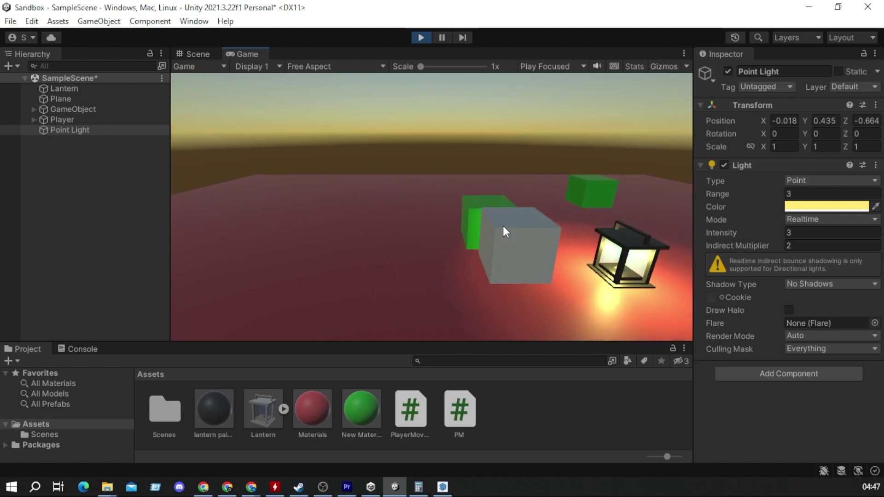
pyautogui.press('a')
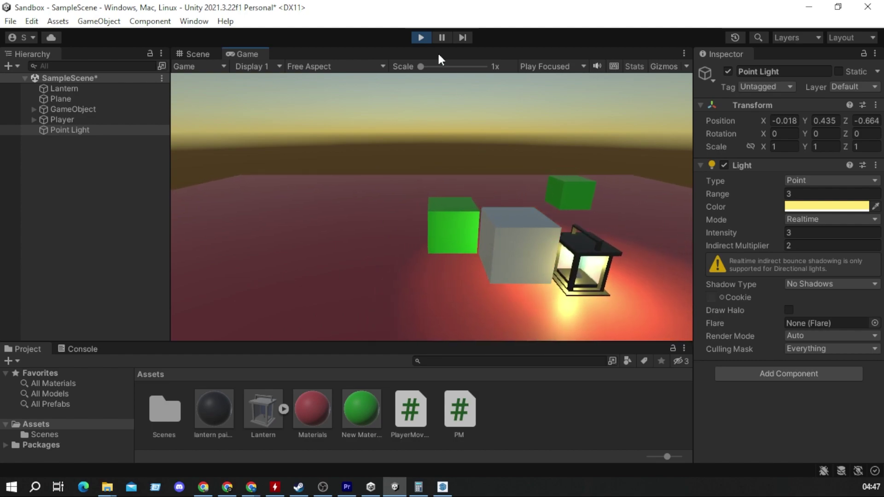